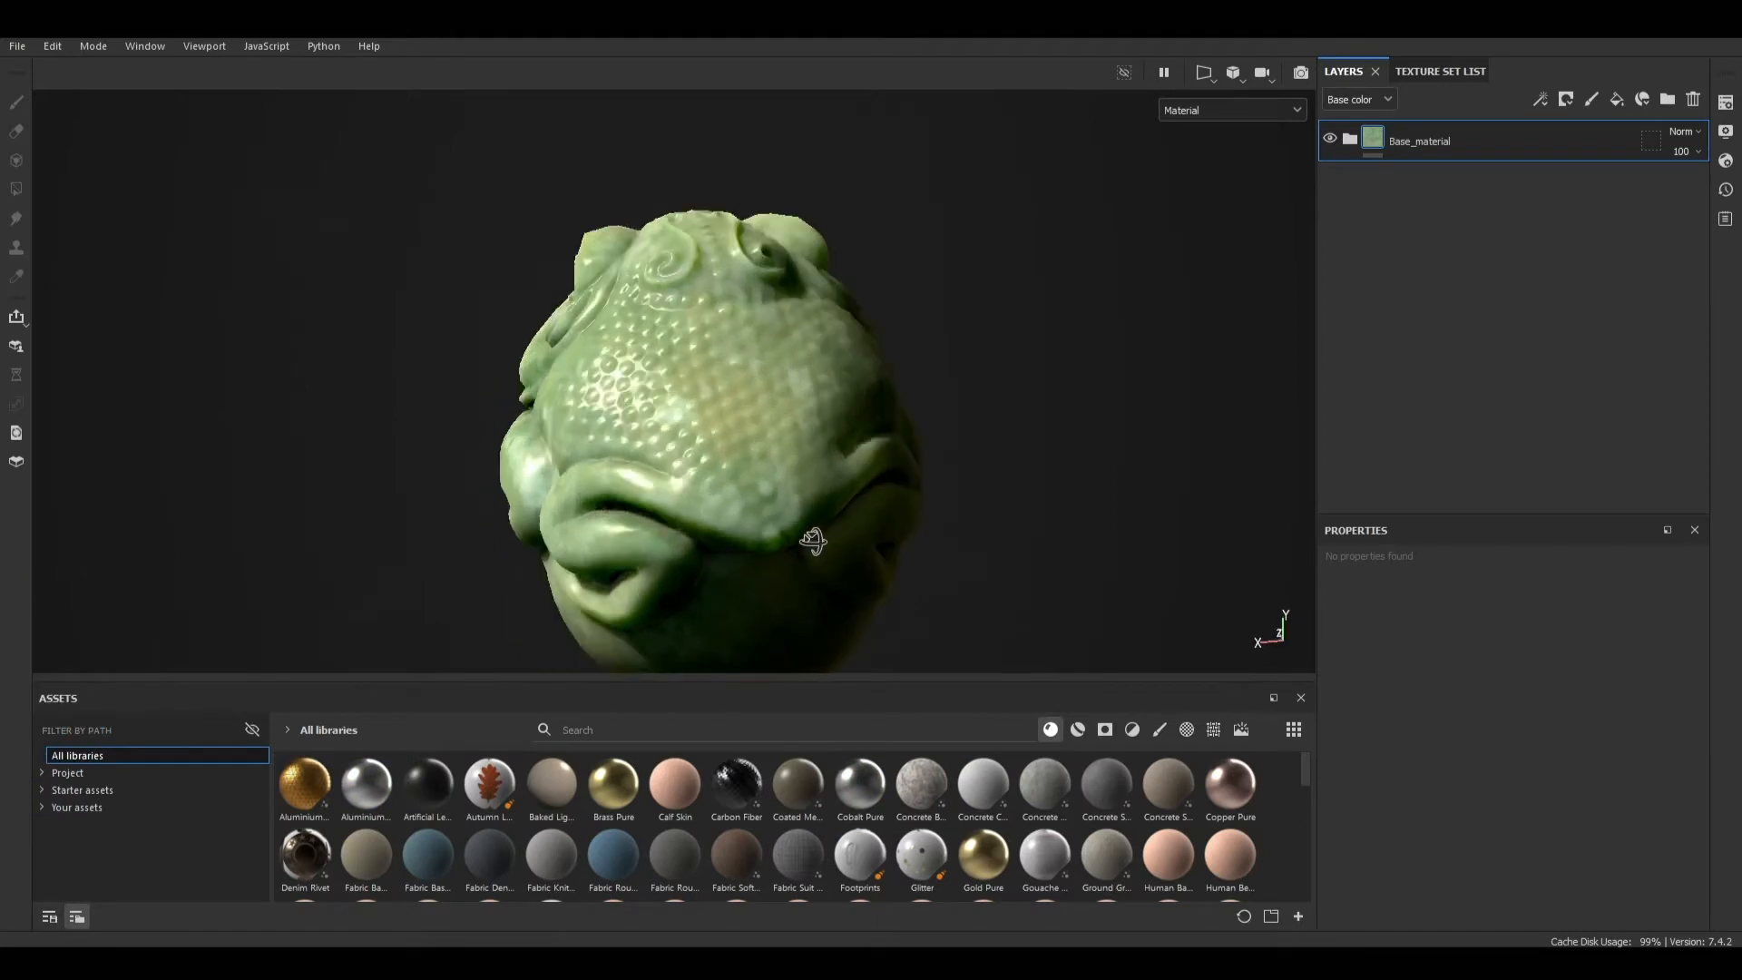
Step: Search the asset library for "spray" and place the Spray Paint Tag material as a decal on the toad's scaly back
left_click(629, 736)
type("s")
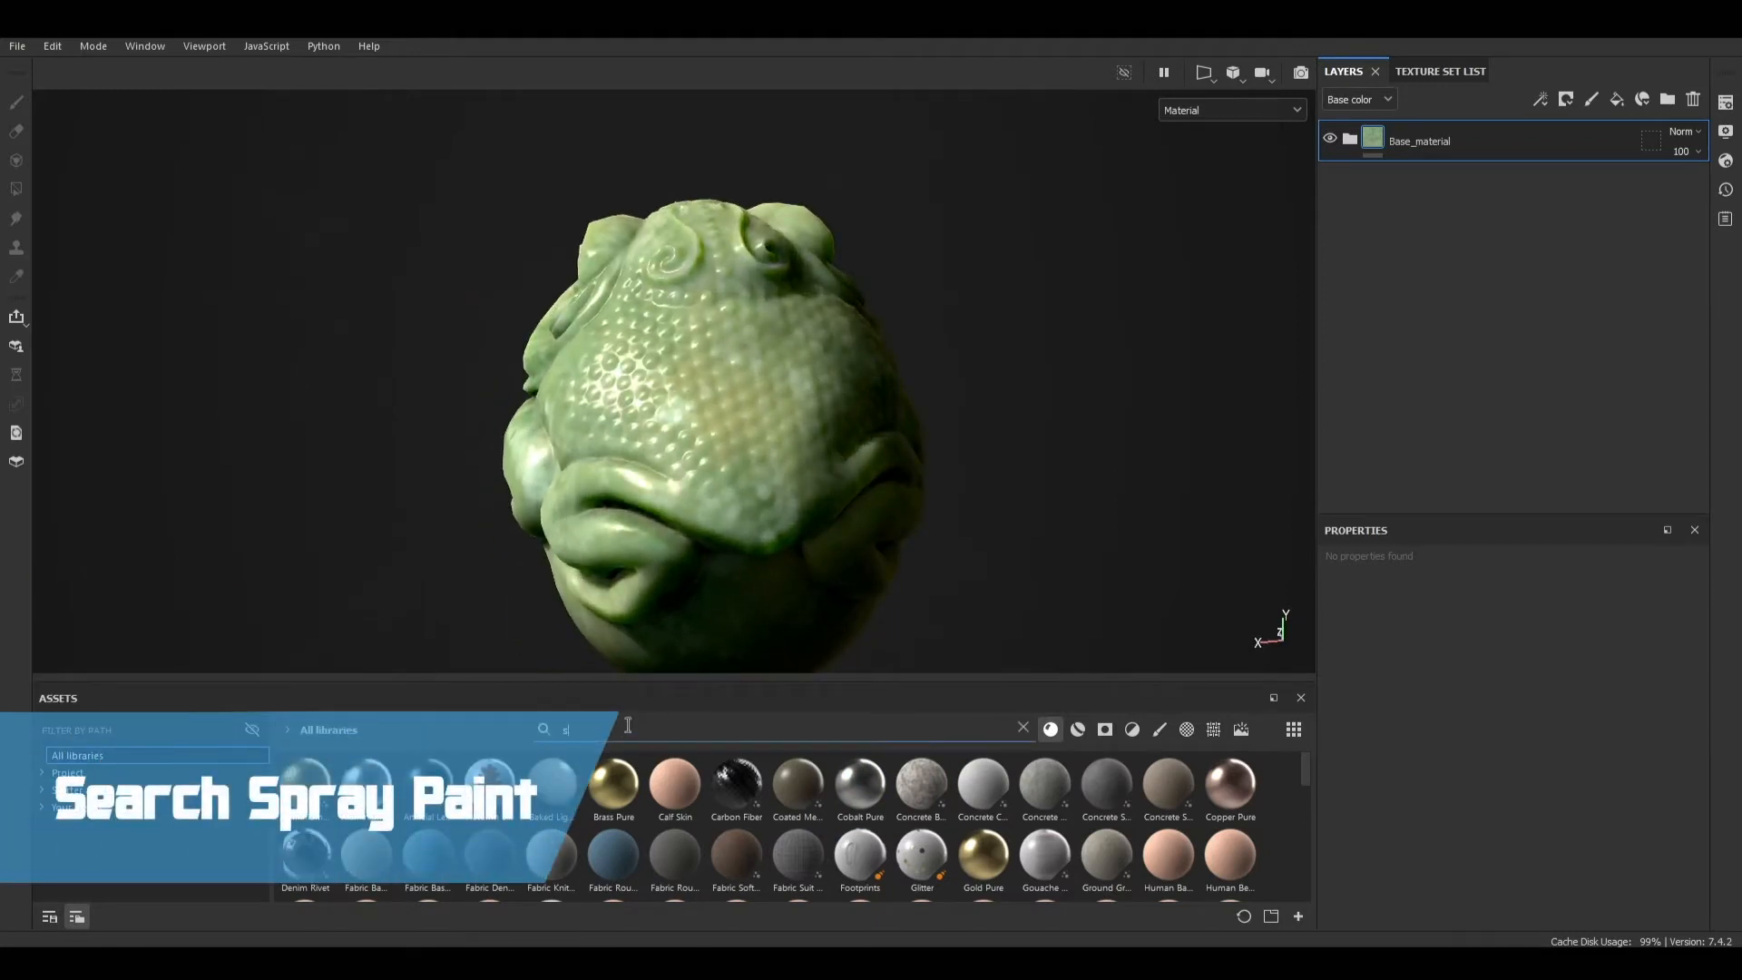
type("pray")
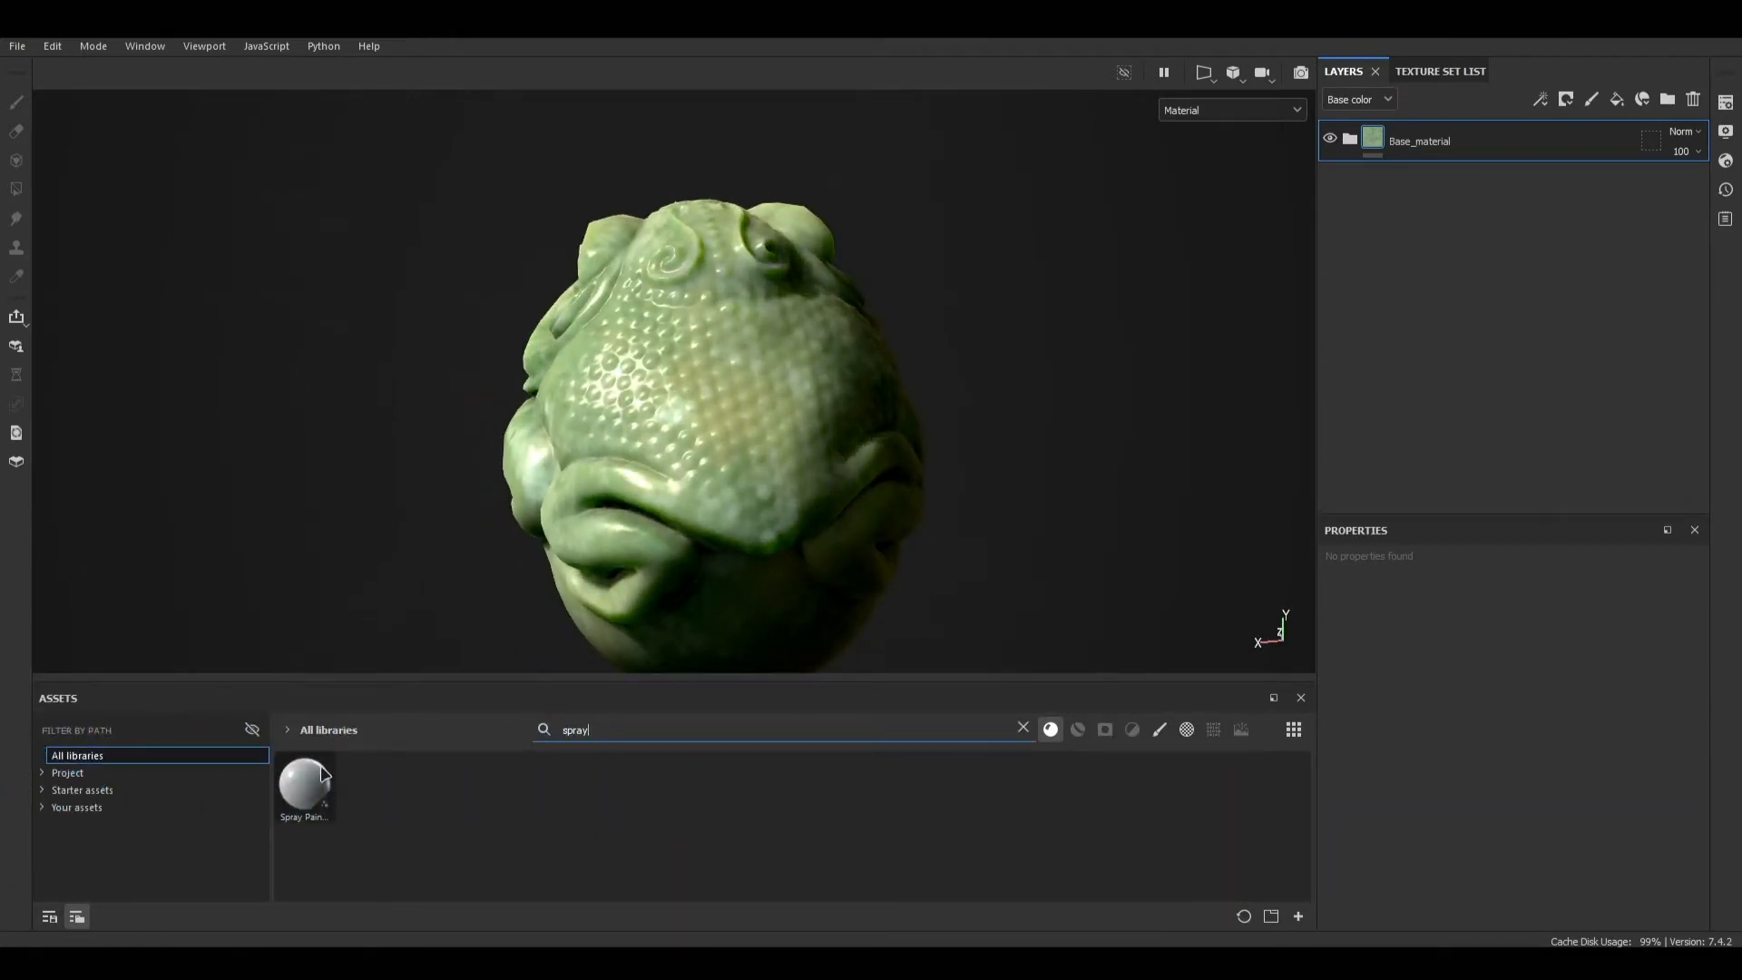
mouse_move(322, 787)
left_mouse_down()
mouse_move(613, 385)
mouse_move(722, 383)
left_mouse_up()
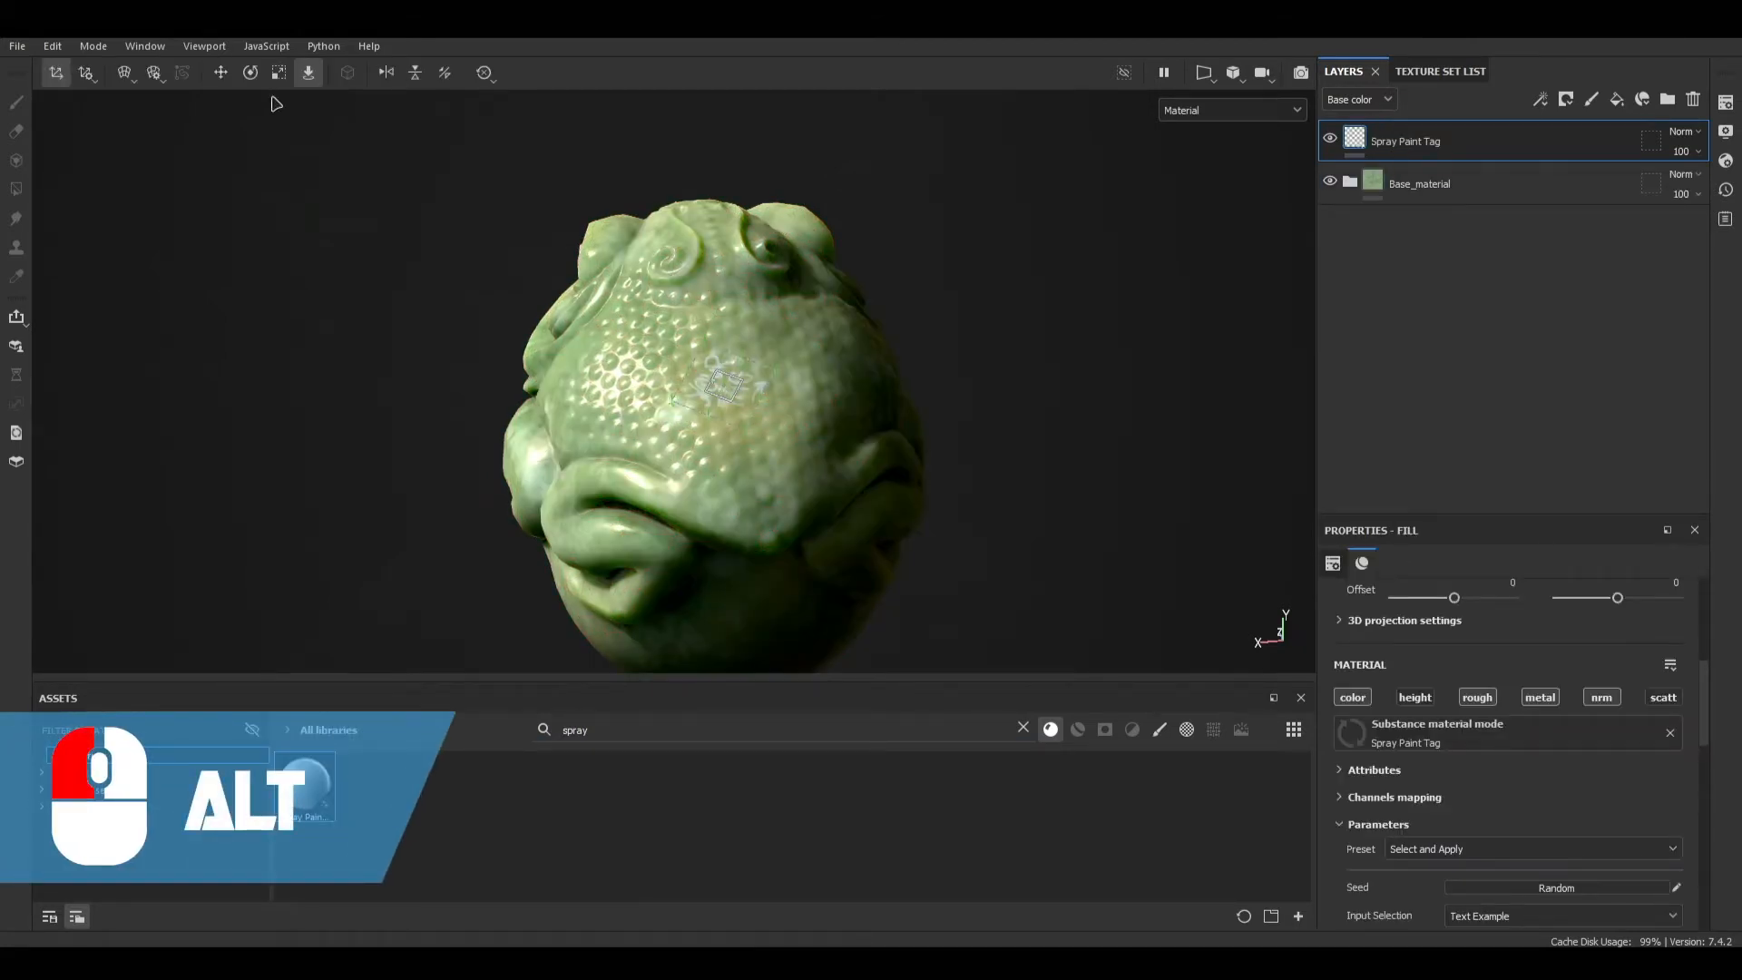
Step: Scale up the Spray Paint Tag projection on the toad's back and rotate it upright to align with the body
left_click(278, 72)
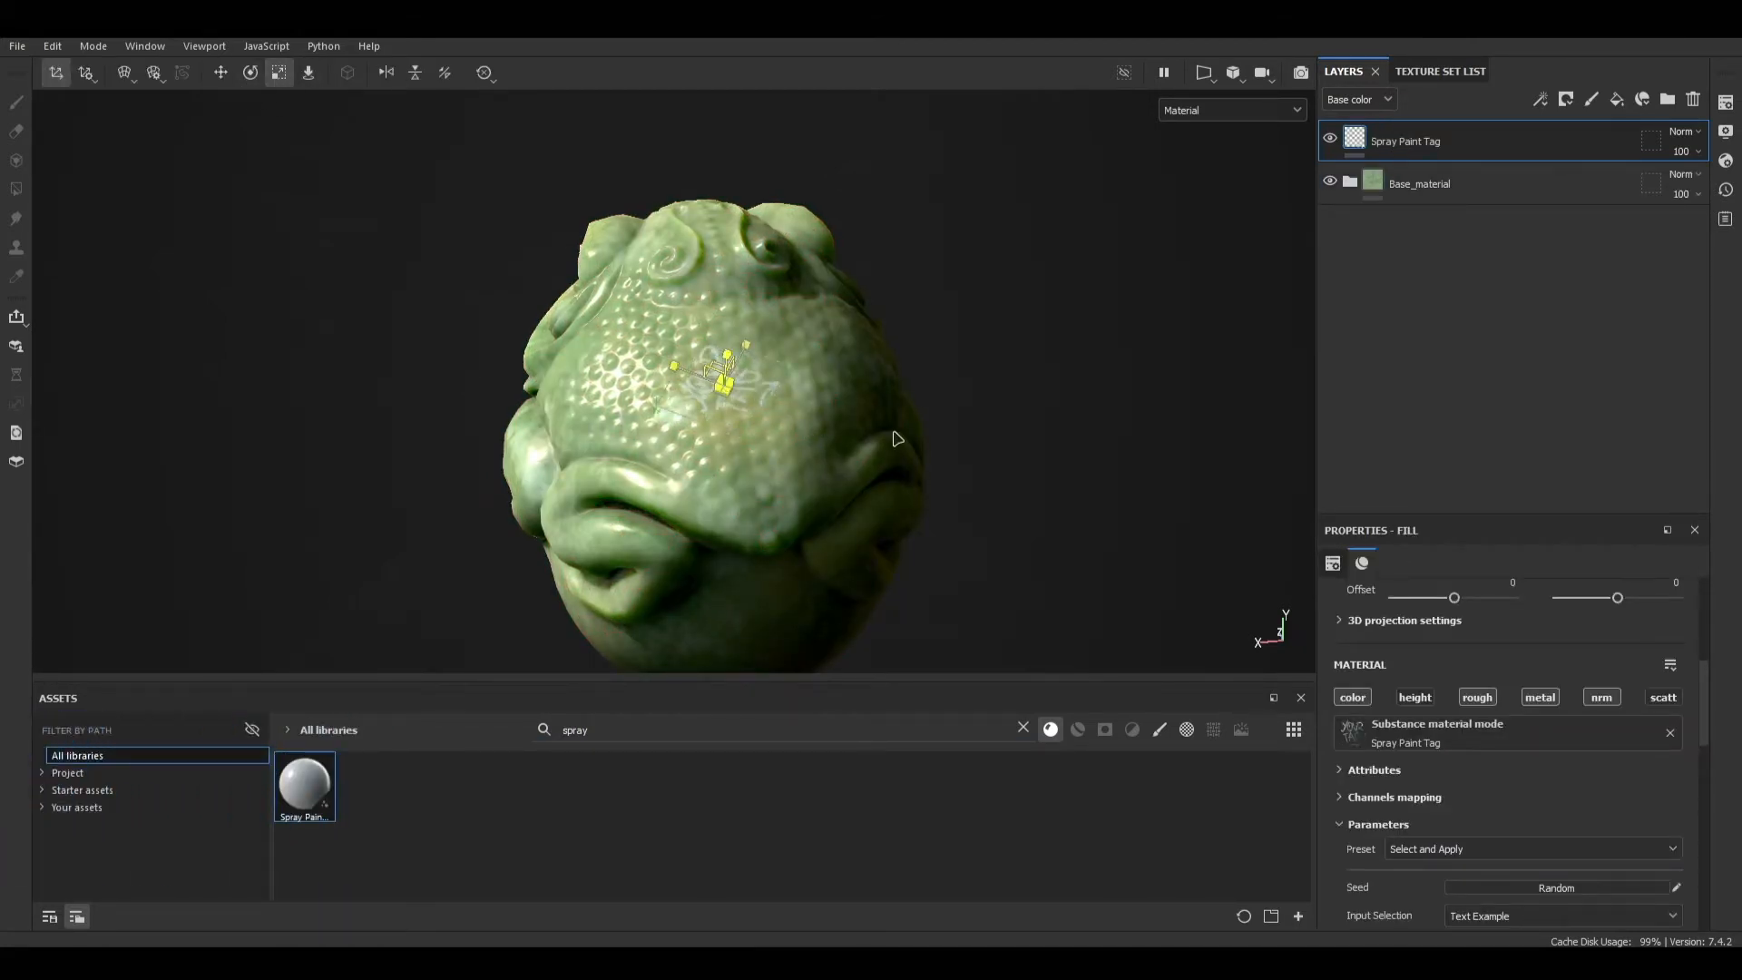
left_click(250, 73)
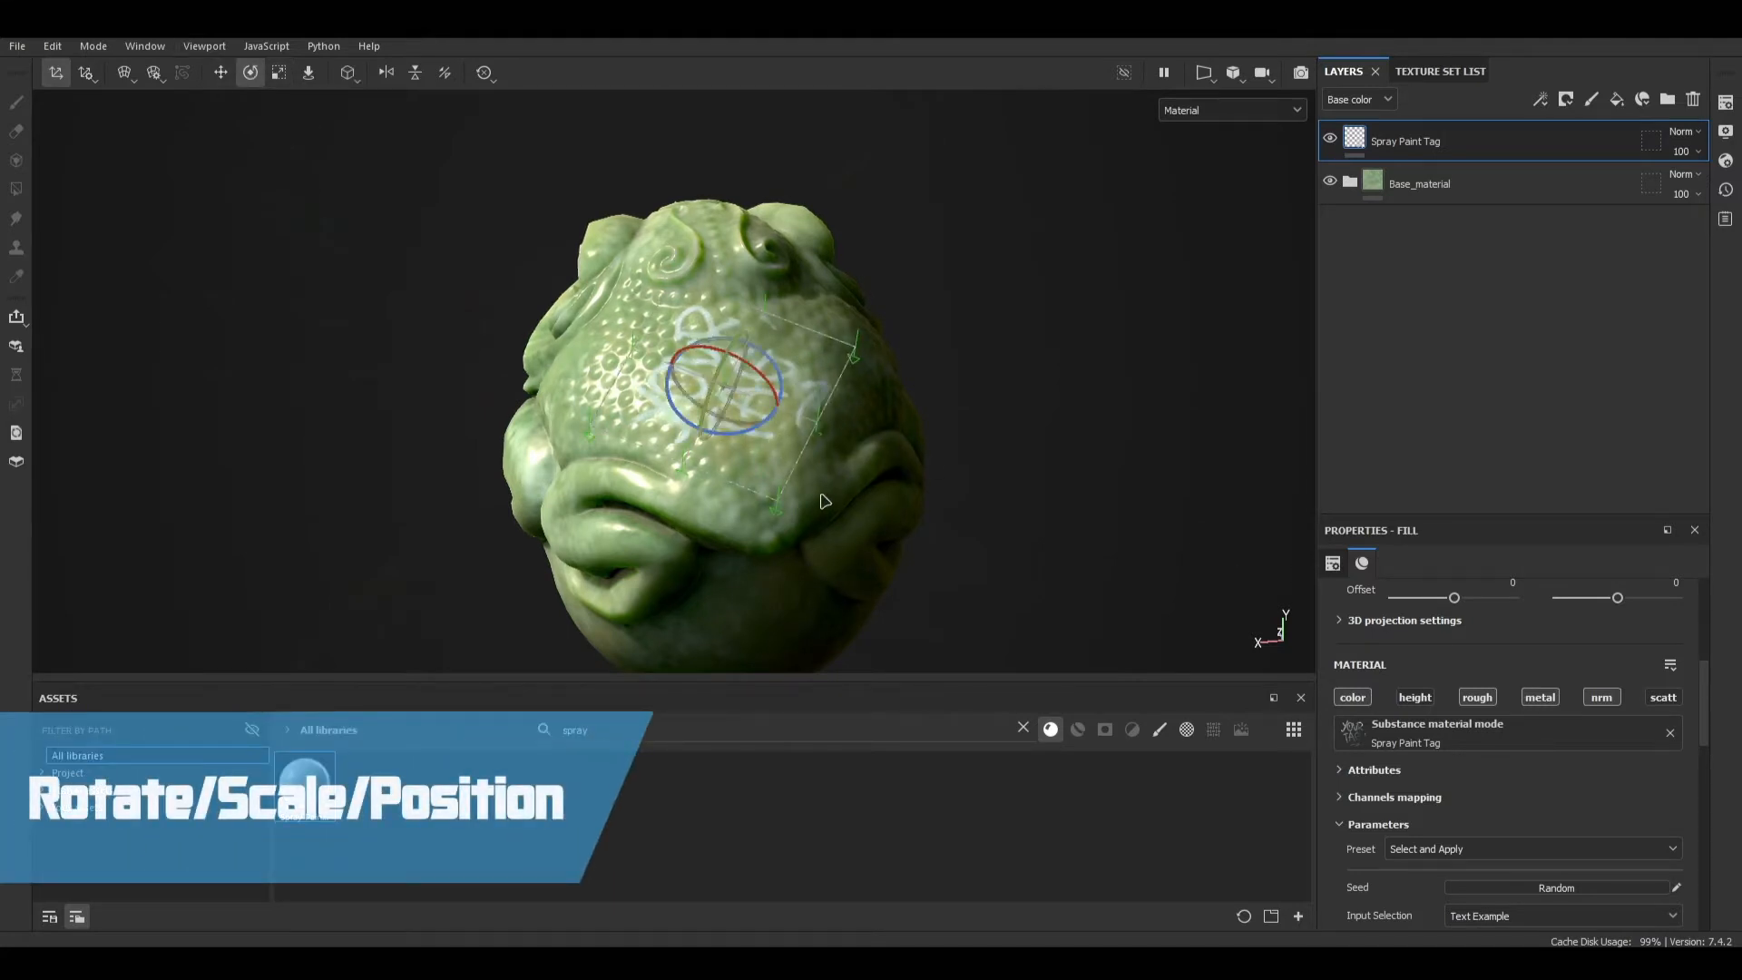
left_click_drag(755, 423, 695, 432)
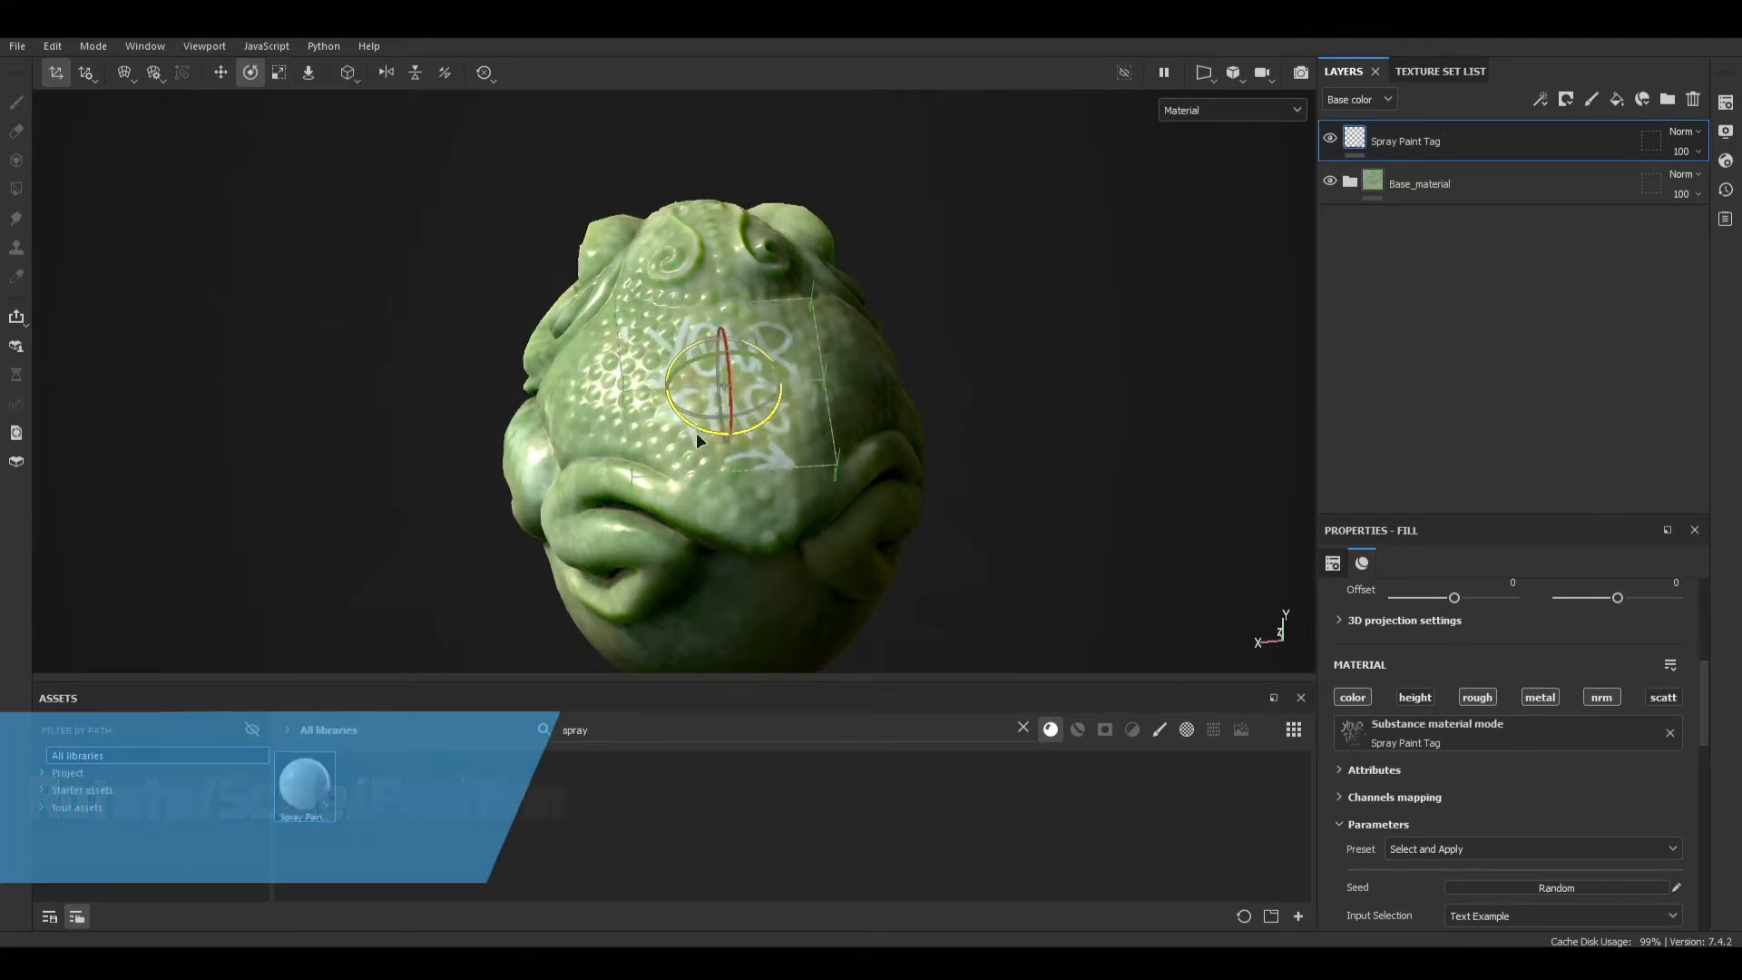
Step: Remove the substance material from the Spray Paint Tag fill and set its height to 0.375
left_click(1669, 732)
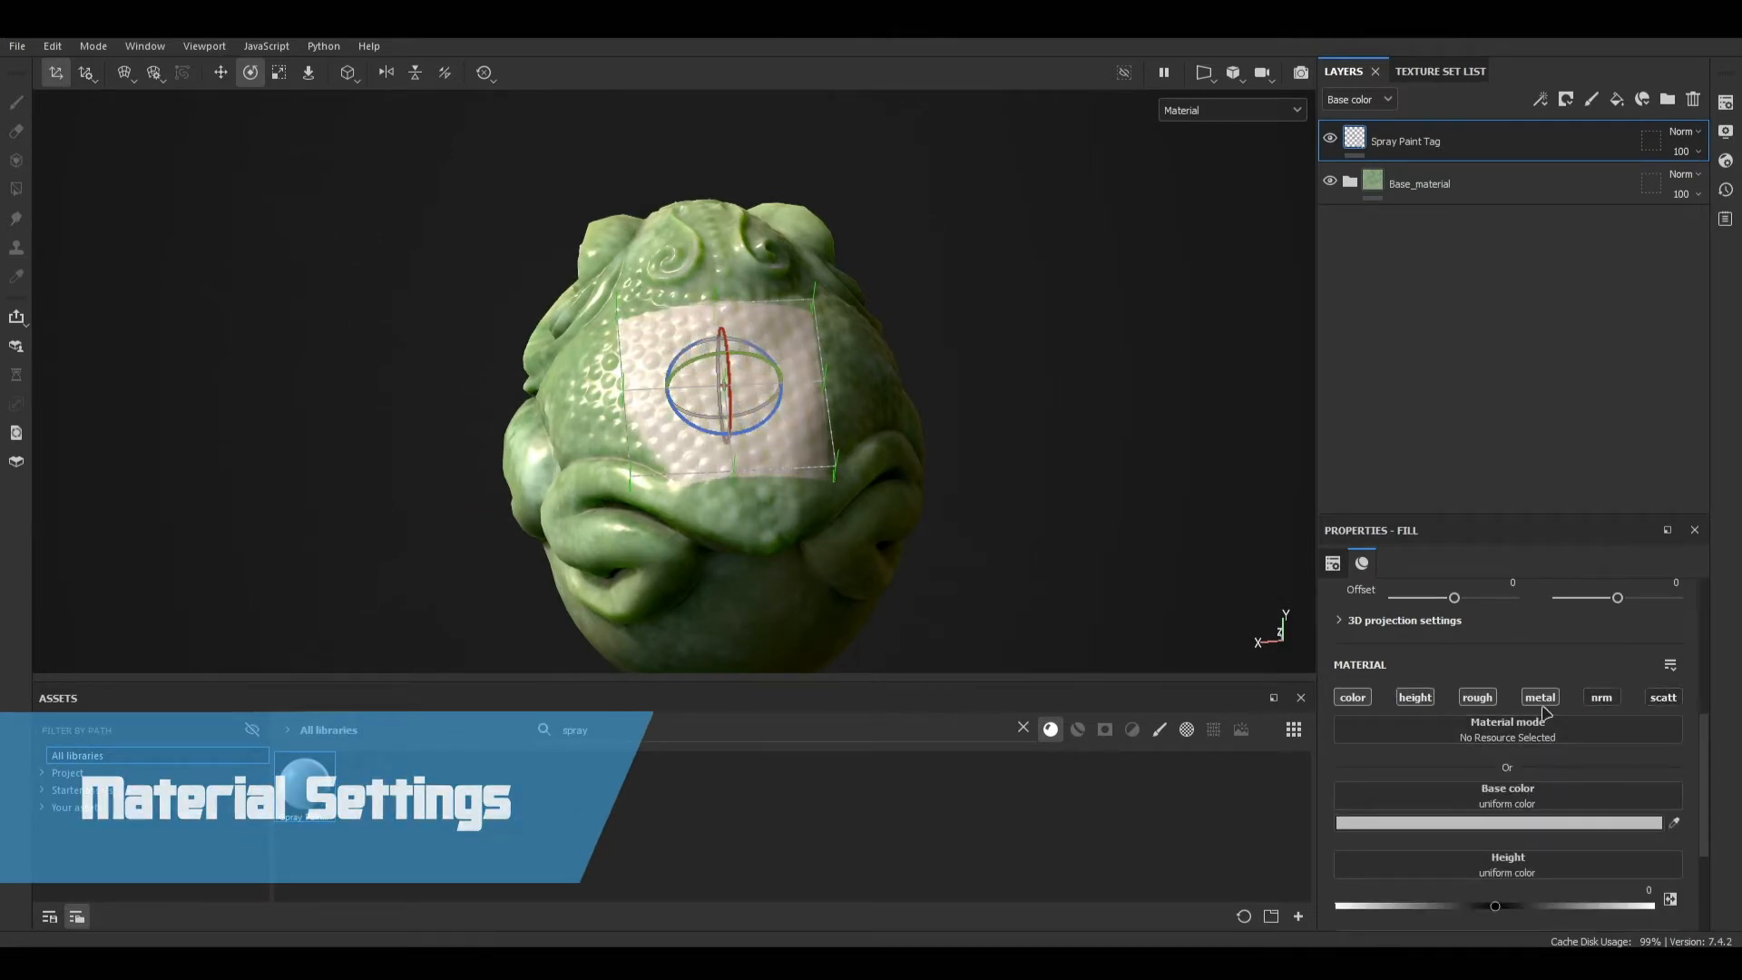
scroll(1524, 762, "down", 2)
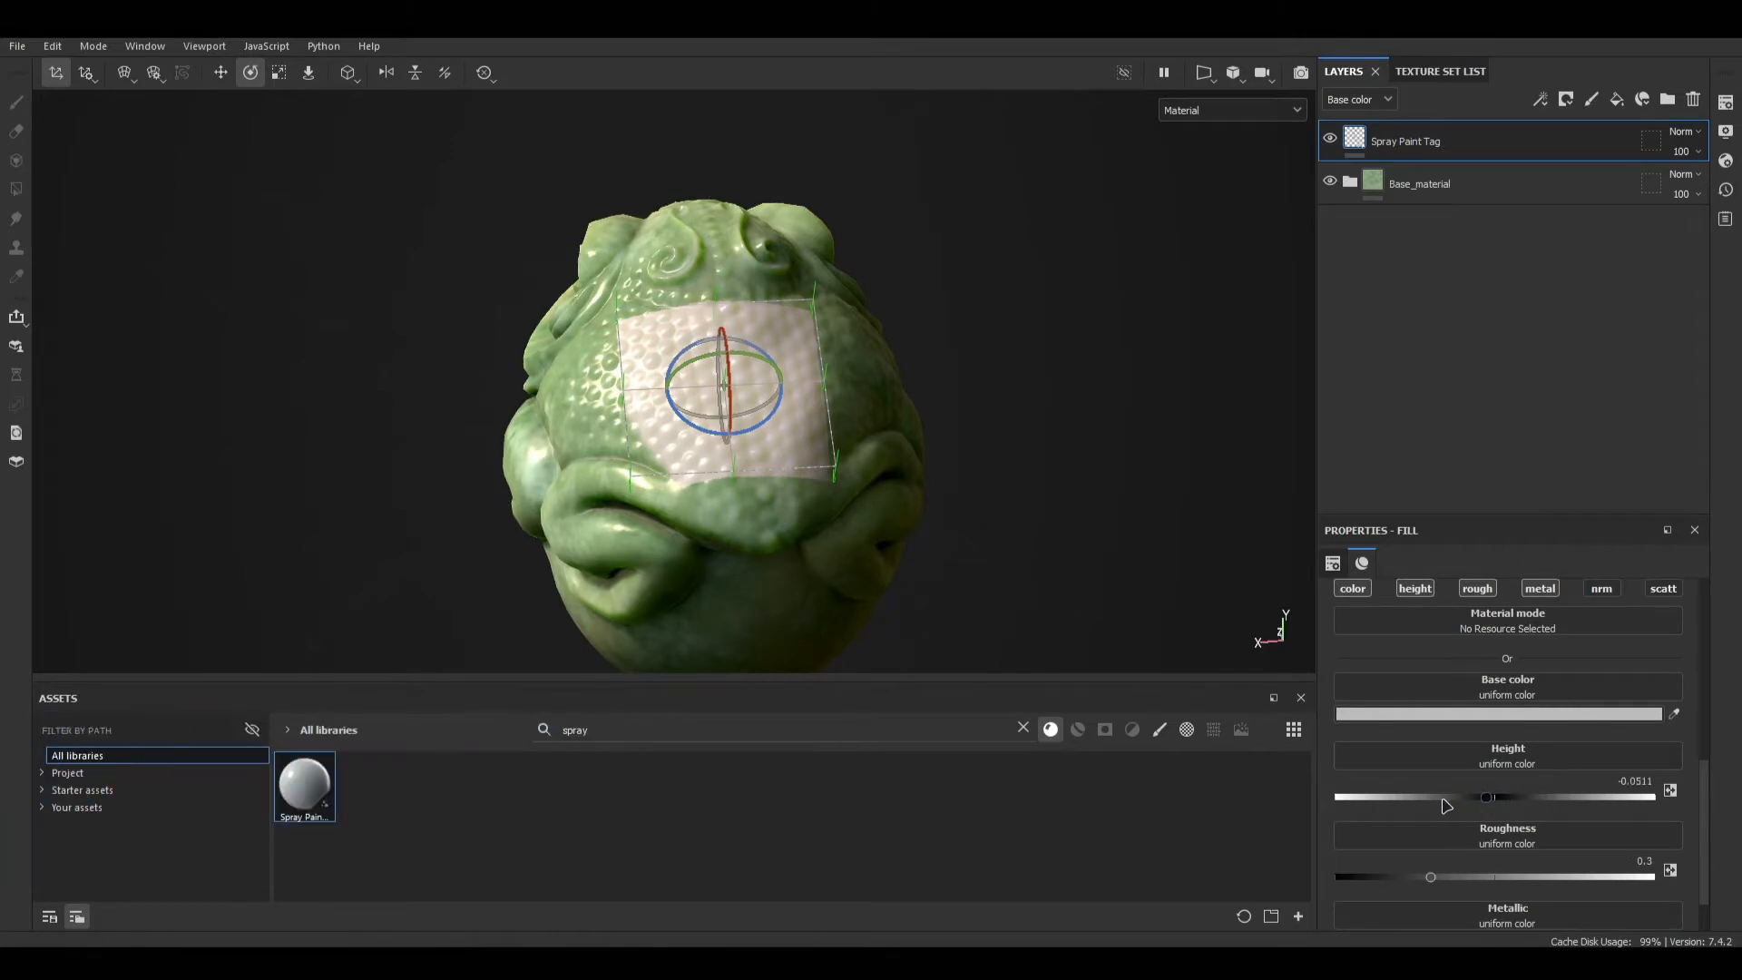
left_click_drag(1490, 804, 1557, 804)
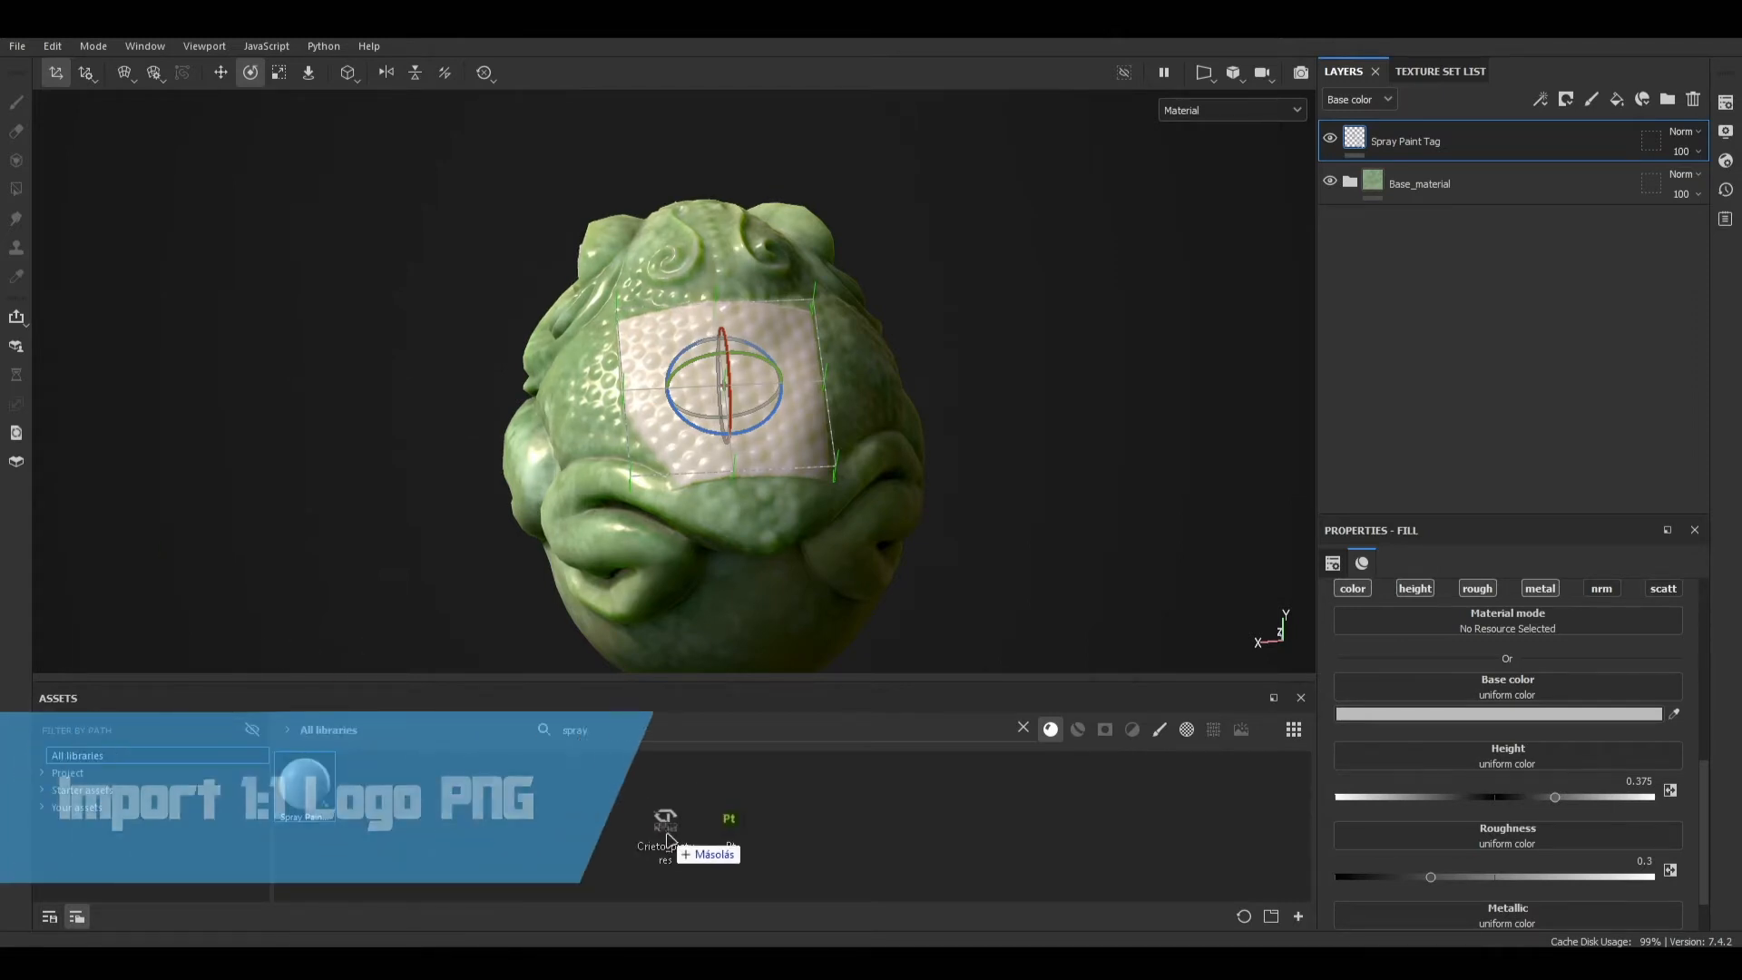
Step: Import Crieto_pictures.png and Pt.png as textures into the current project
left_click_drag(665, 829, 670, 833)
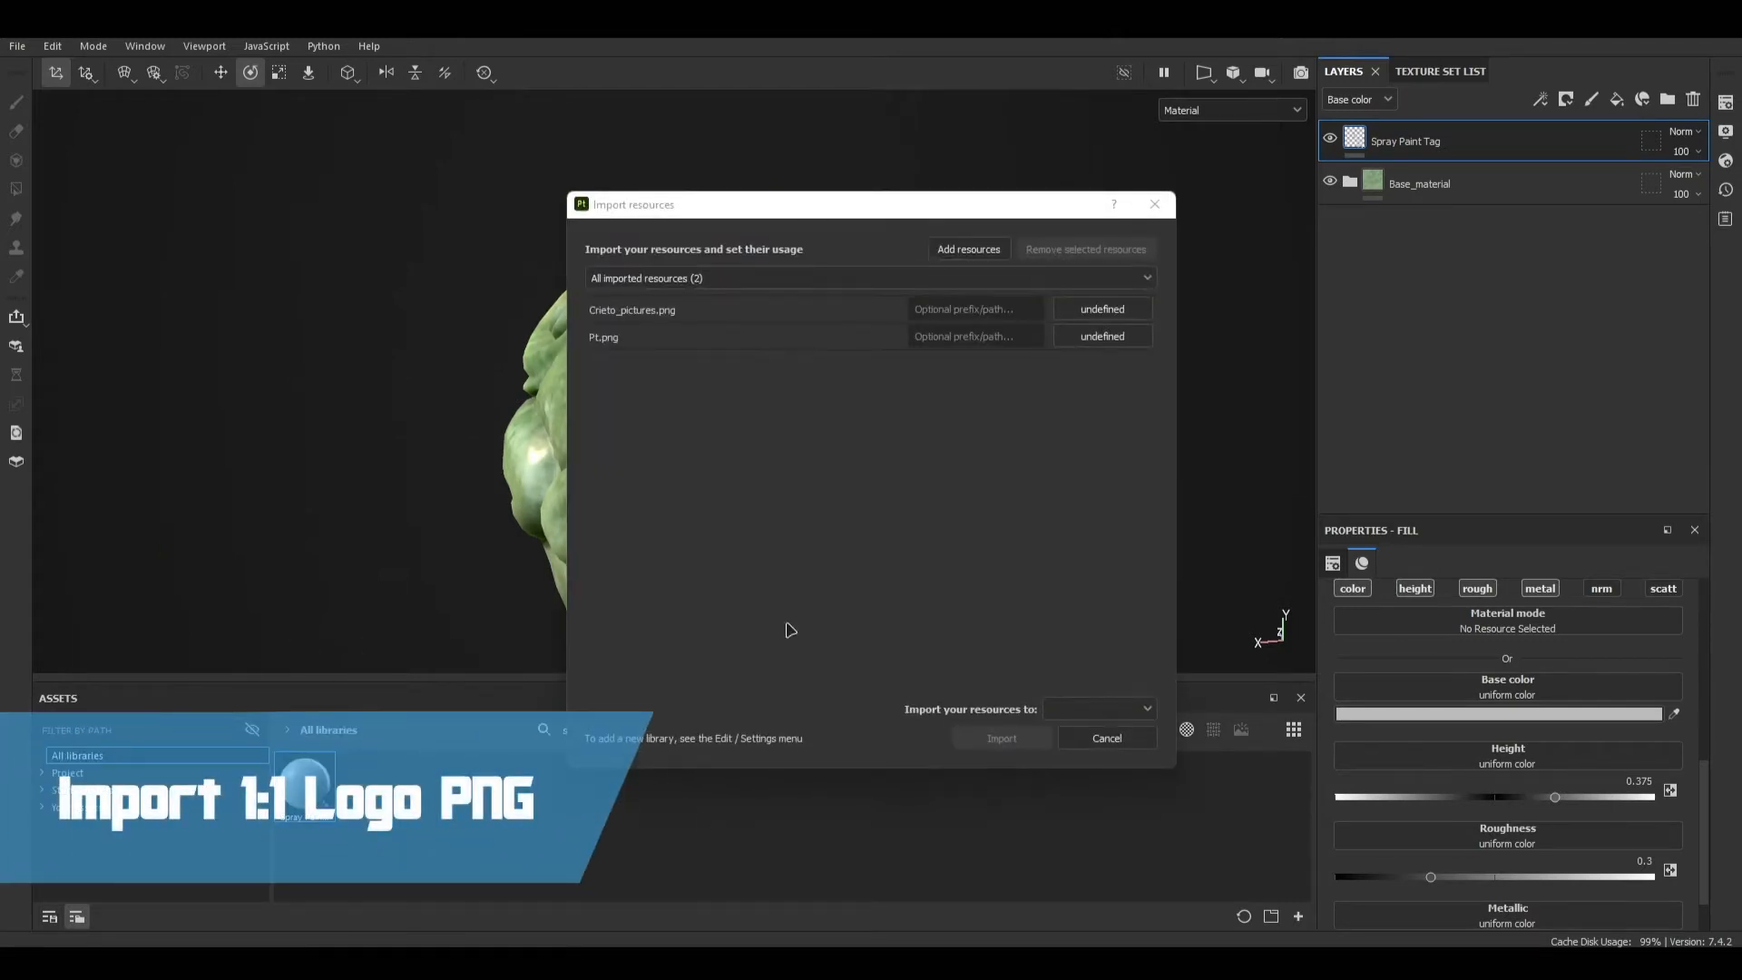
left_click(1134, 337)
left_click(1168, 402)
left_click(1099, 706)
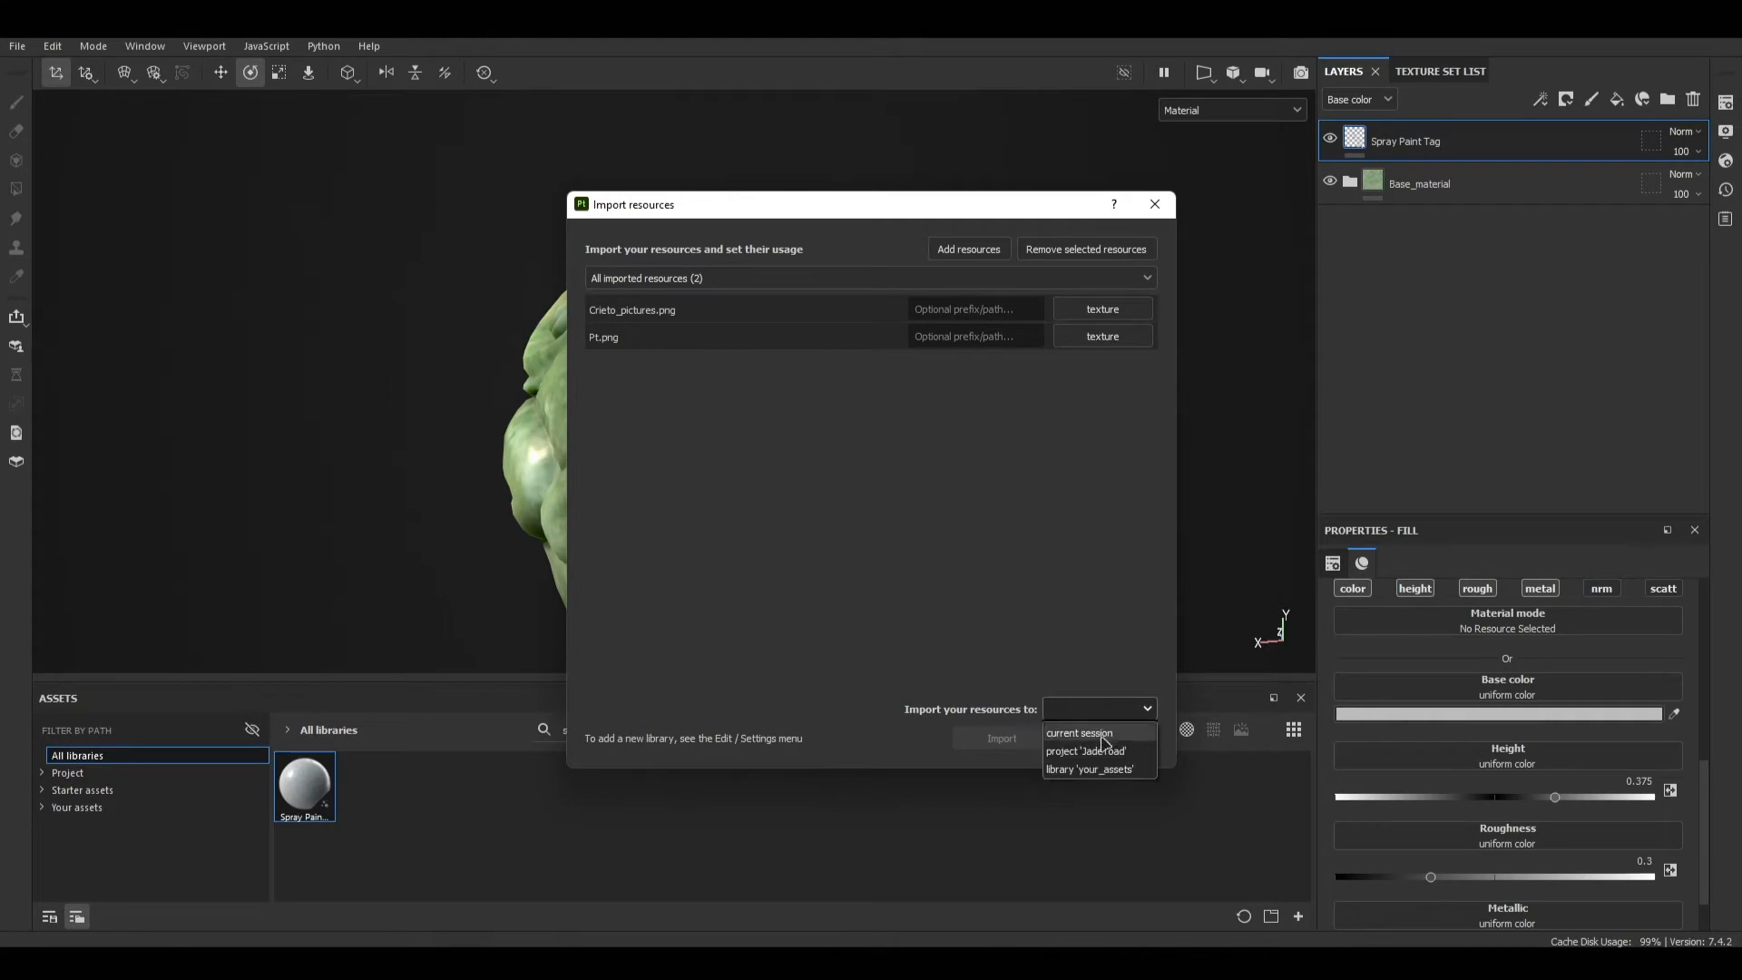
left_click(1071, 750)
left_click(1002, 738)
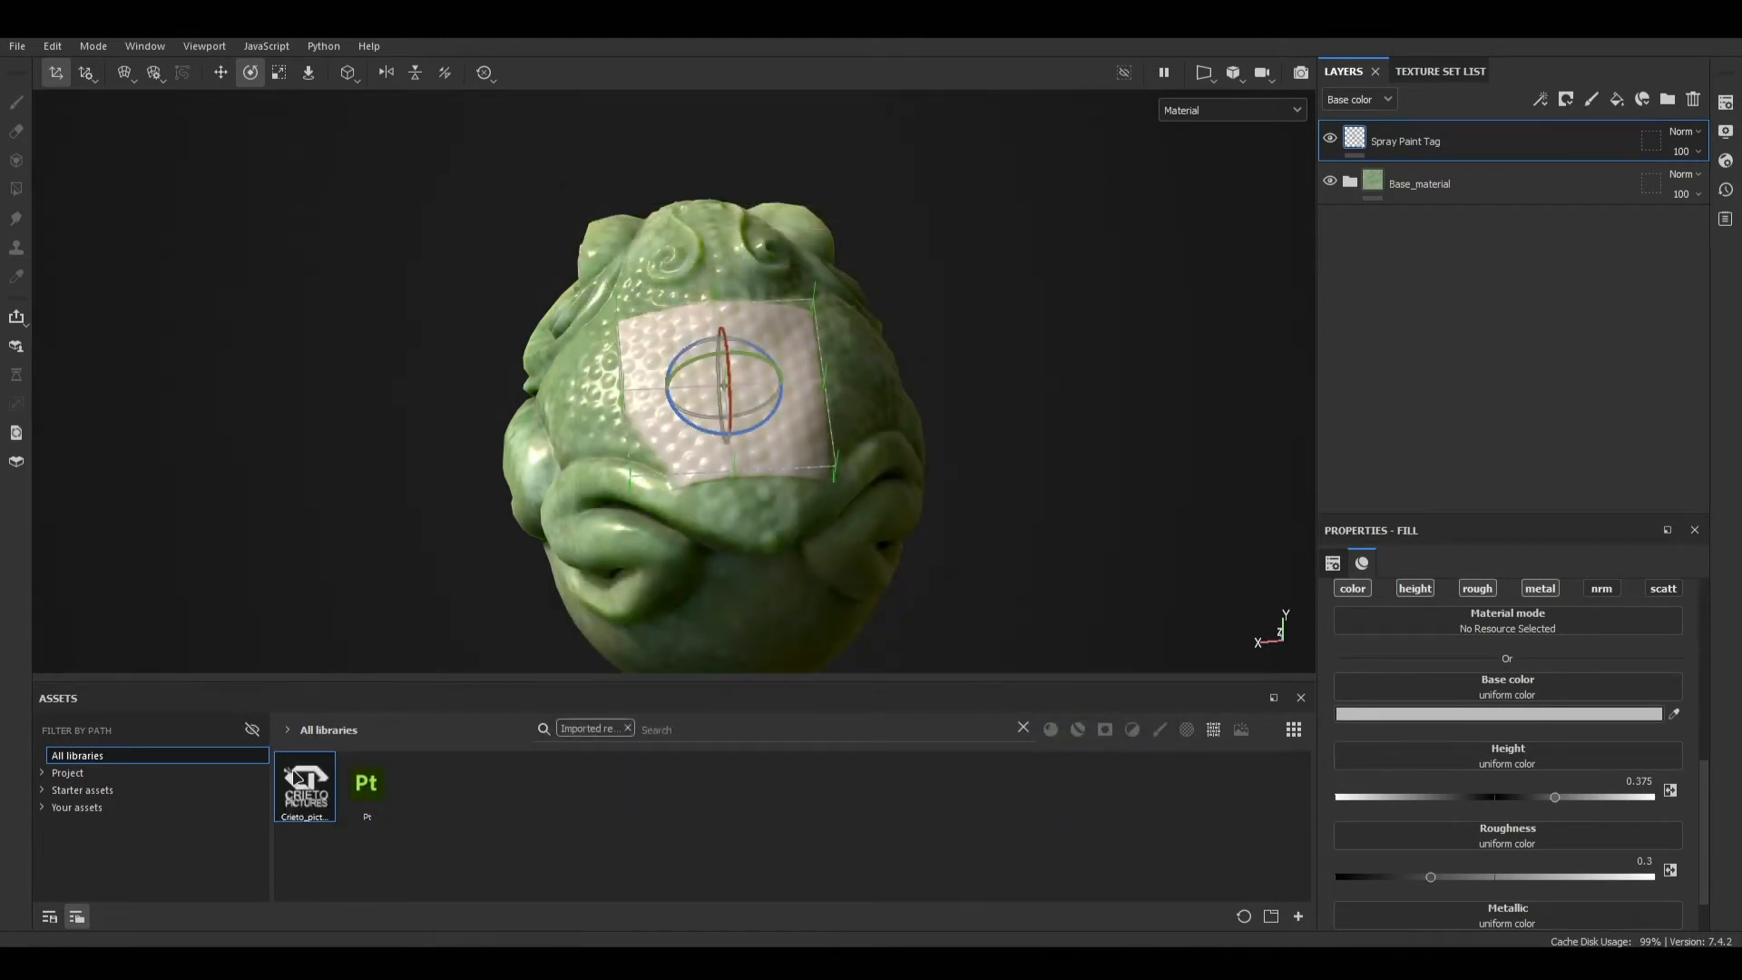
Step: Assign the imported Pt texture as the decal fill's base color and check it by toggling the layer's visibility
left_click_drag(282, 815, 1482, 695)
scroll(798, 390, "up", 4)
left_click_drag(790, 400, 1105, 269, "alt")
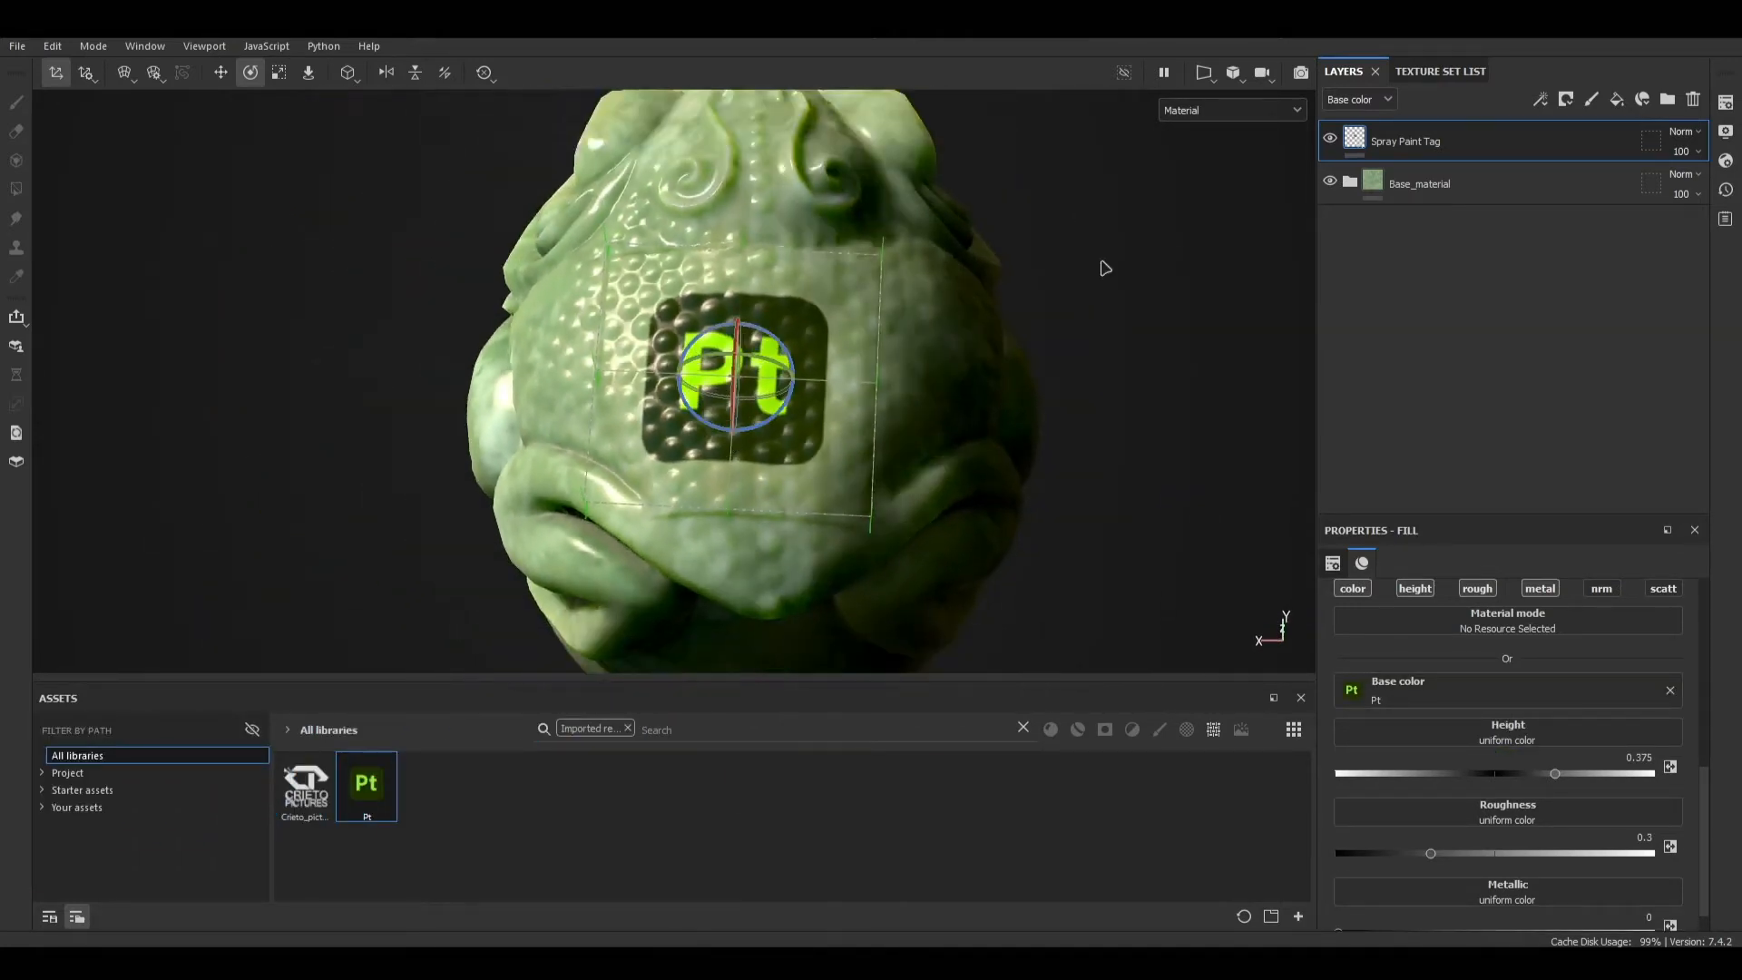
left_click(1329, 138)
left_click(1329, 138)
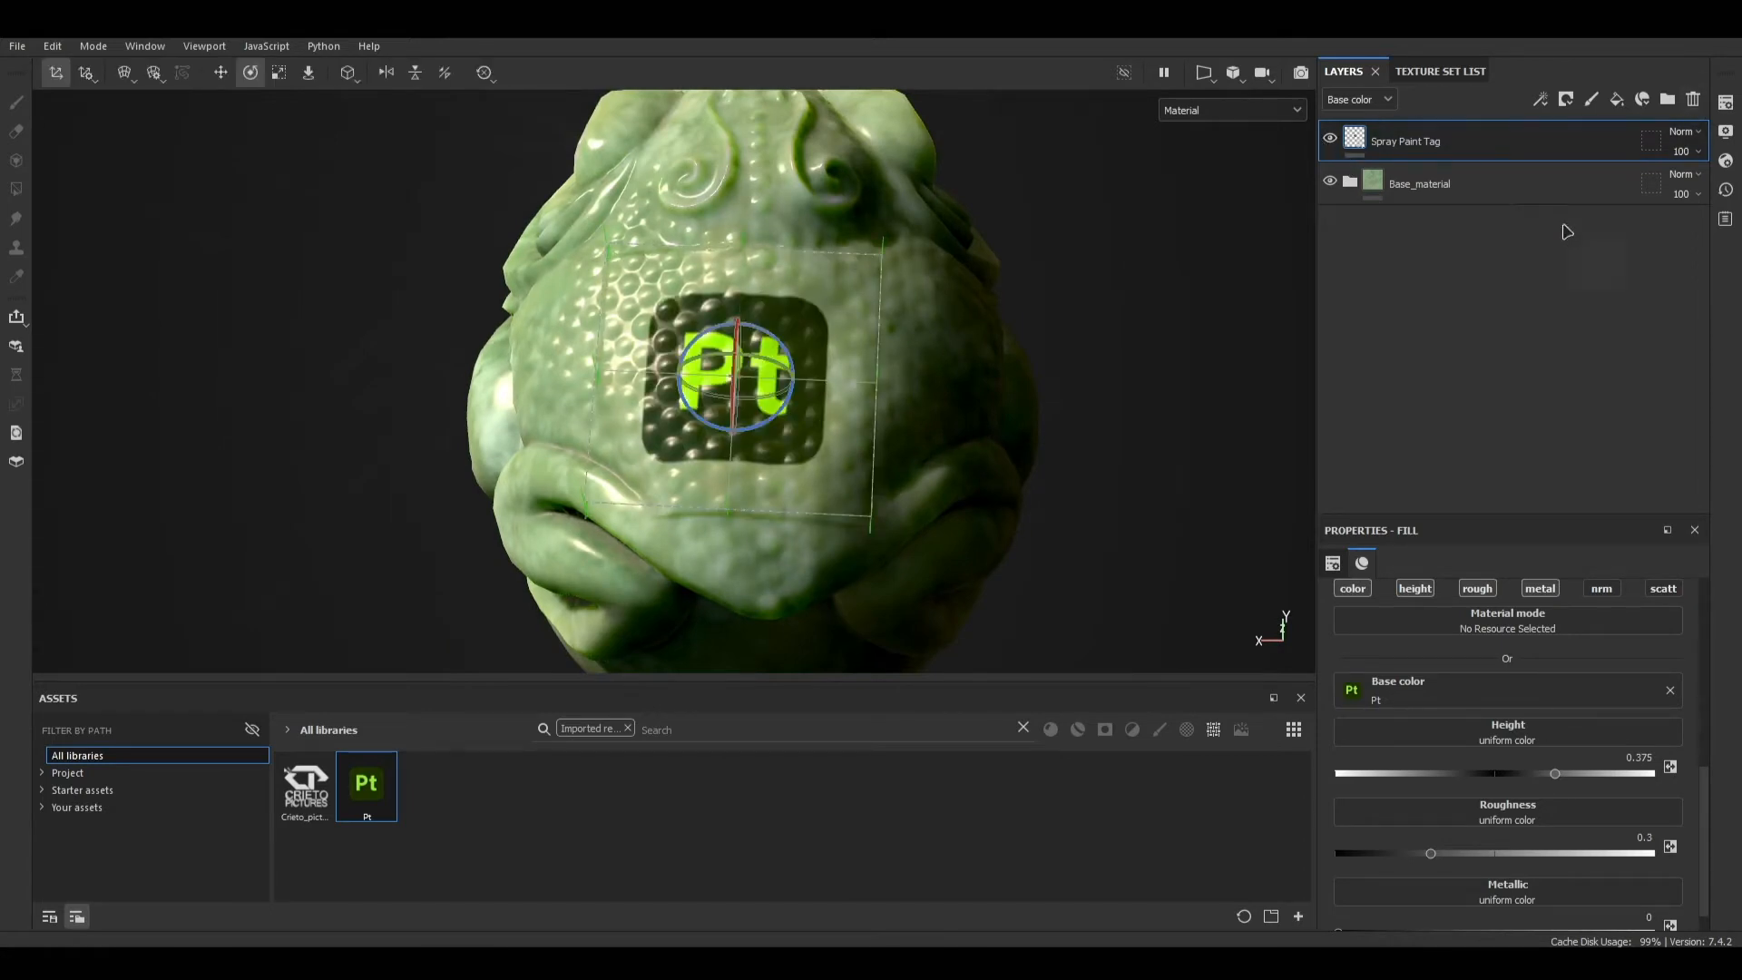
Step: Rename the Spray Paint Tag layer to PT and add an anchor point to it
double_click(1425, 142)
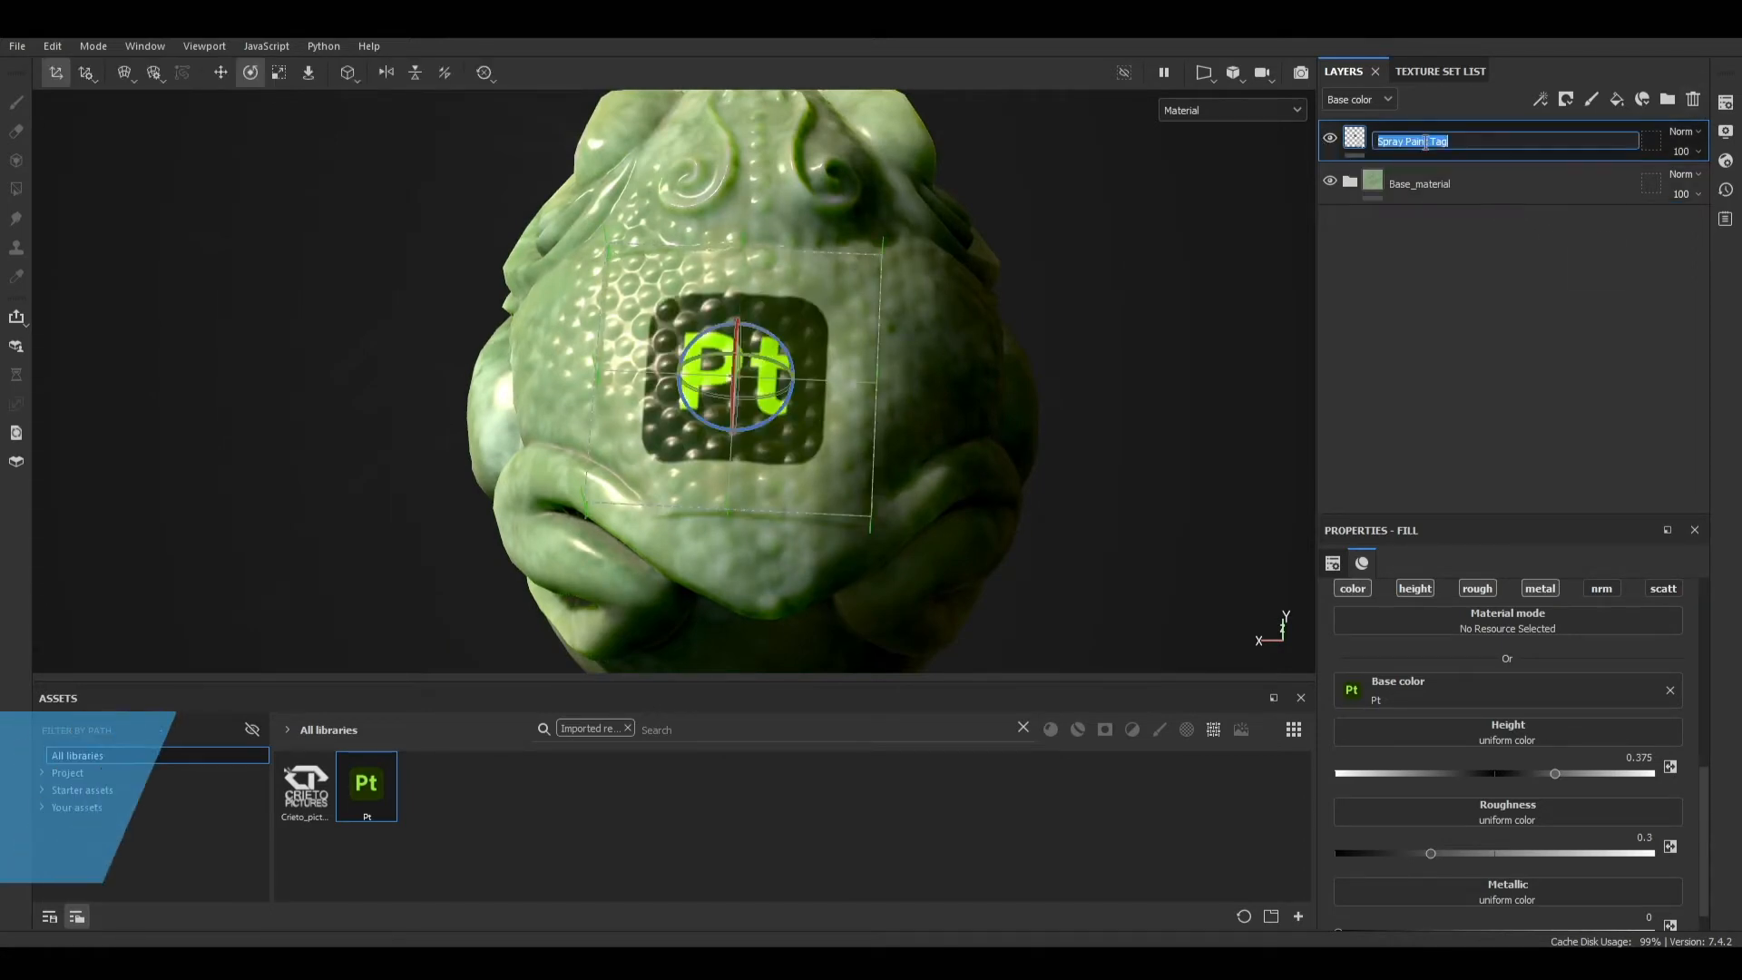
type("PT")
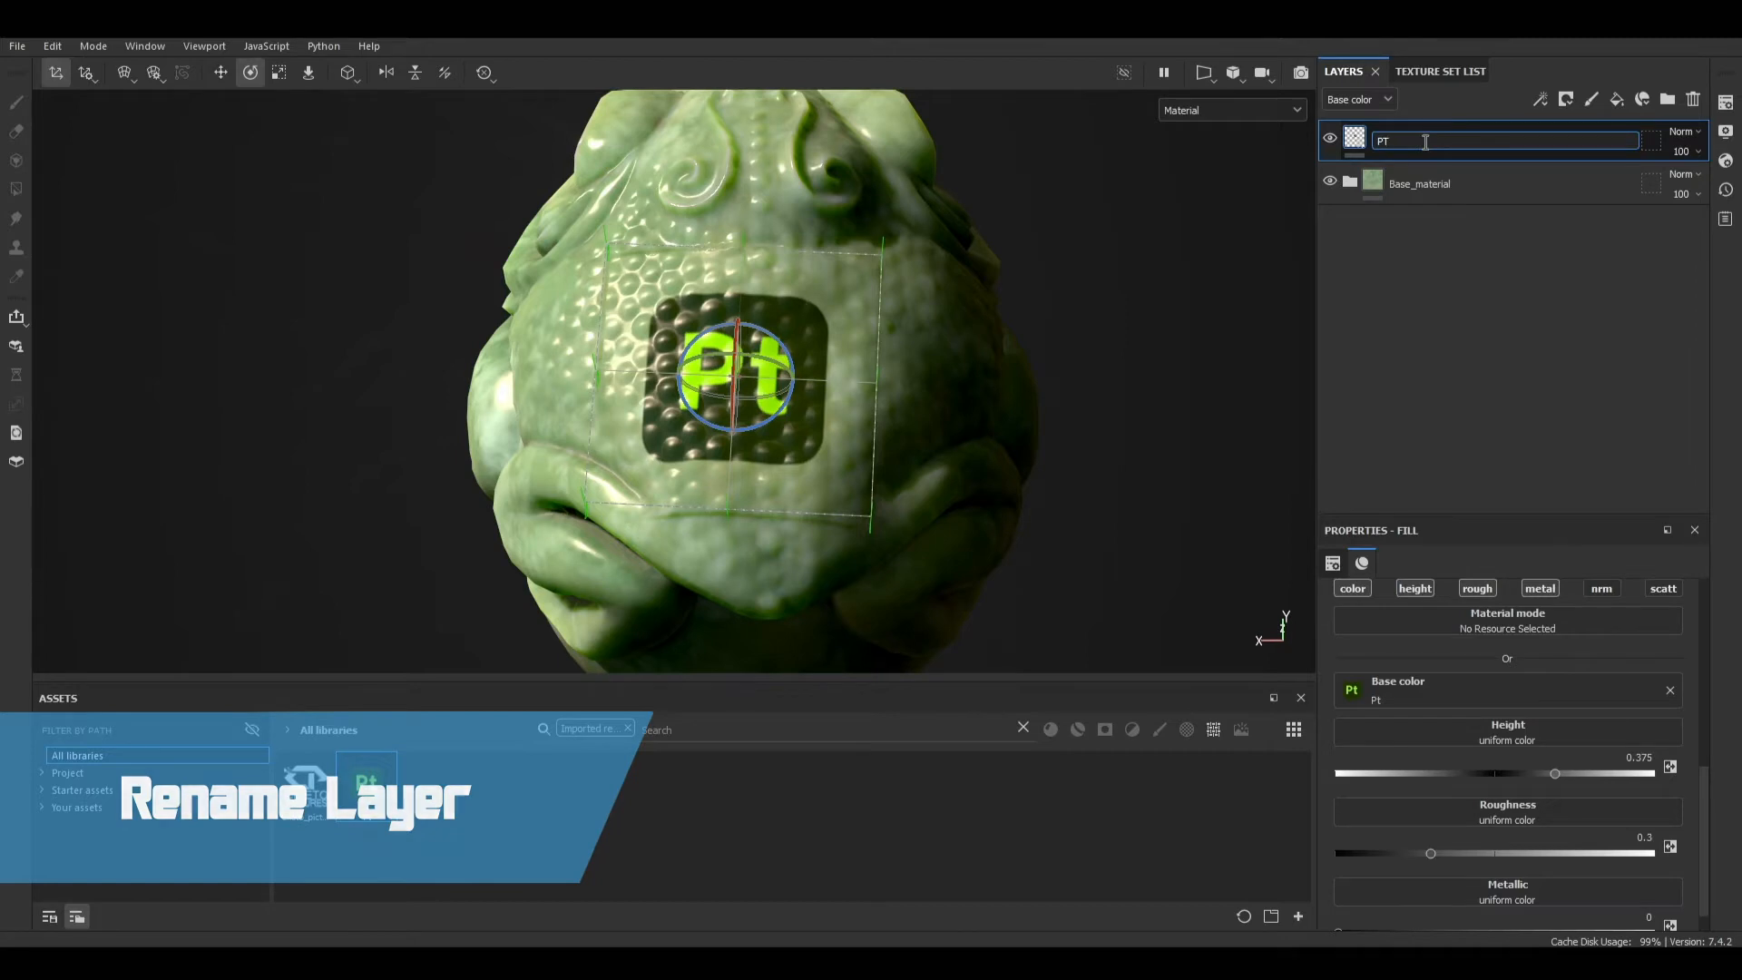
key("Return")
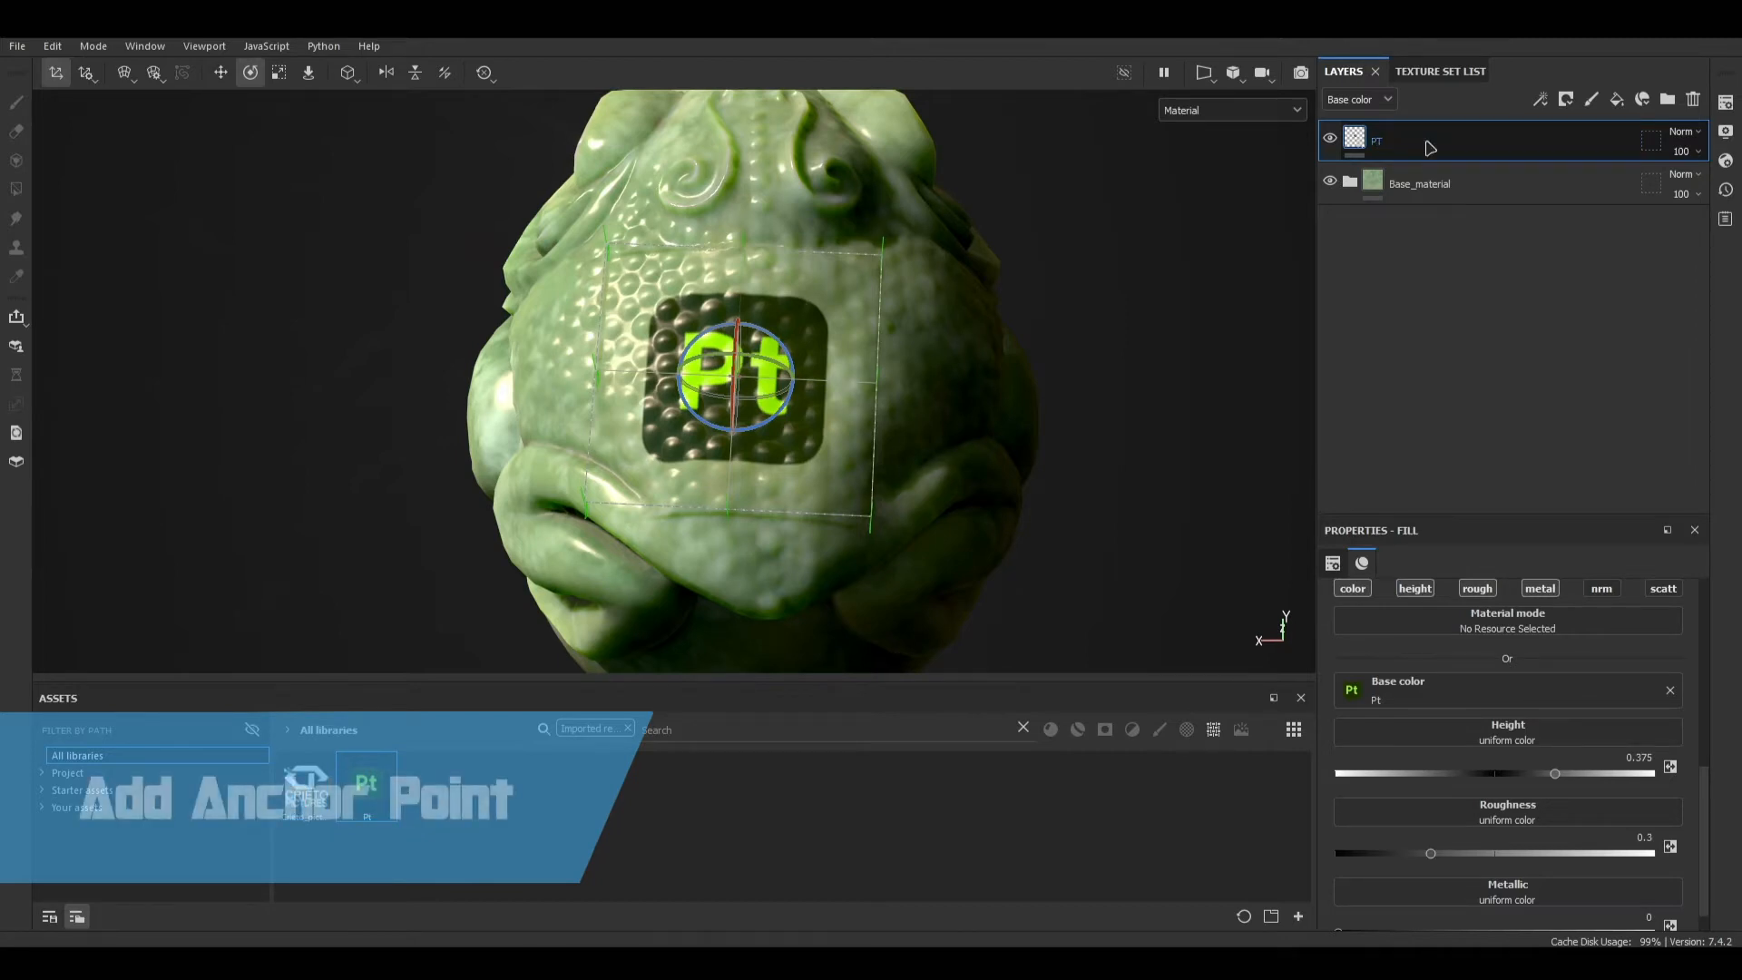
left_click(1542, 100)
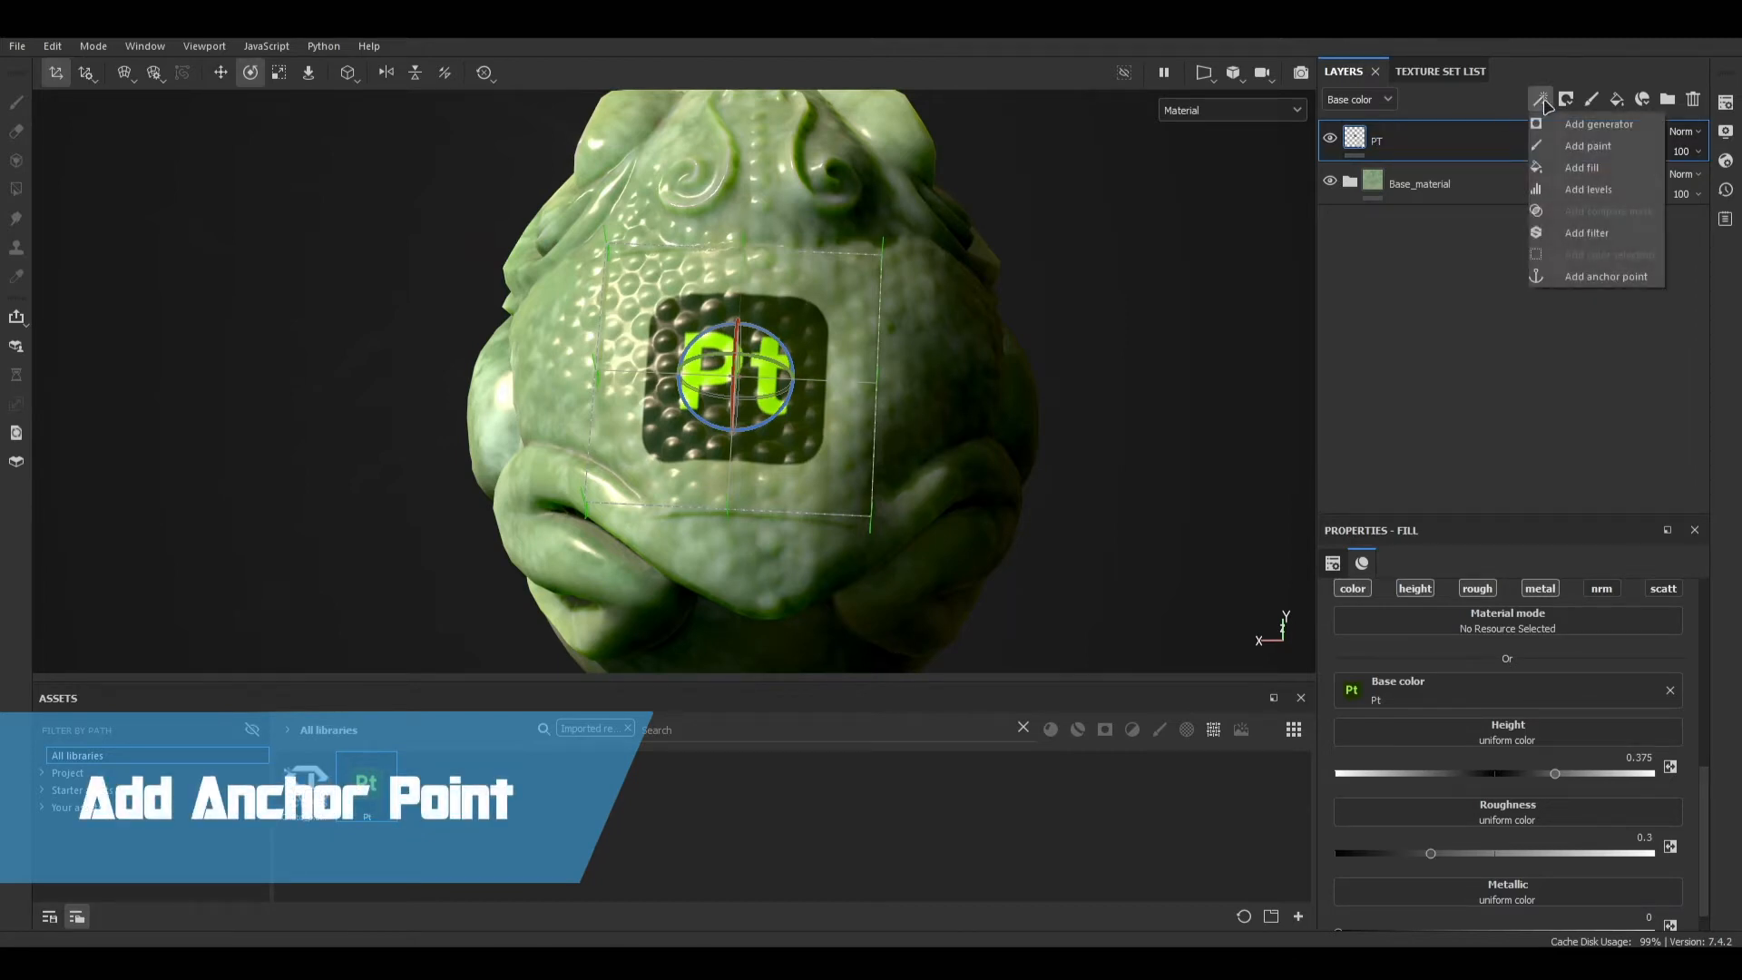
left_click(1615, 278)
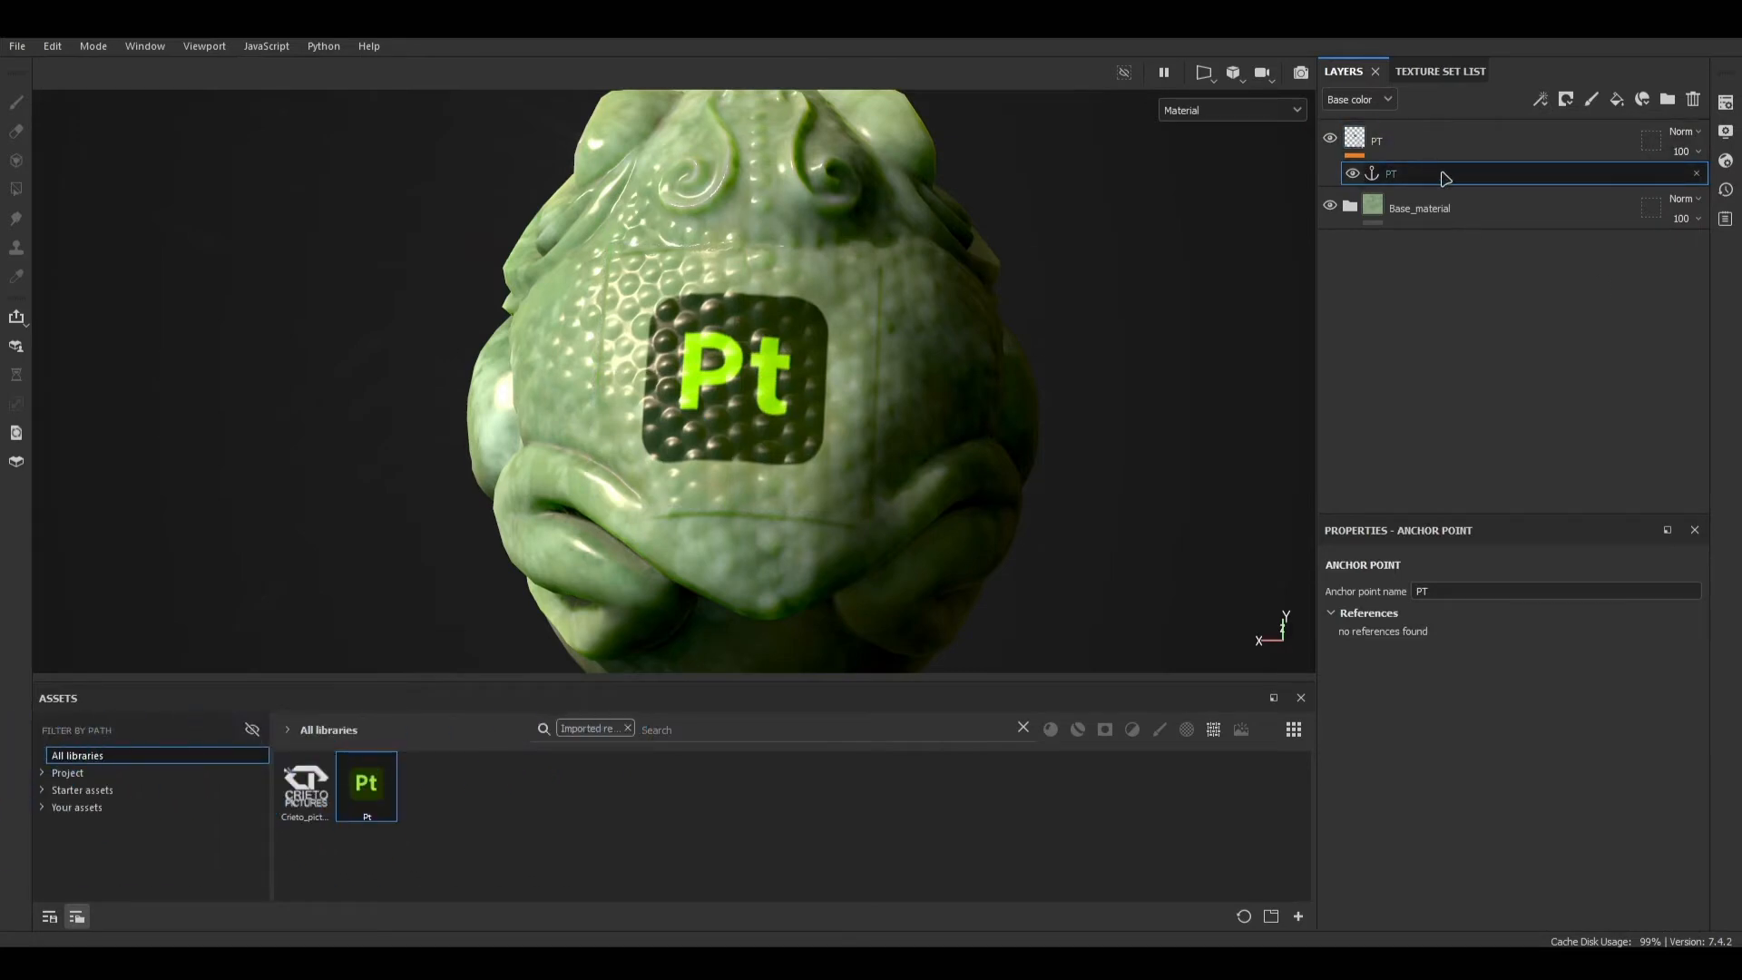
Step: Add a black mask to the PT layer and add a fill effect to that mask
left_click(1470, 141)
left_click(1566, 99)
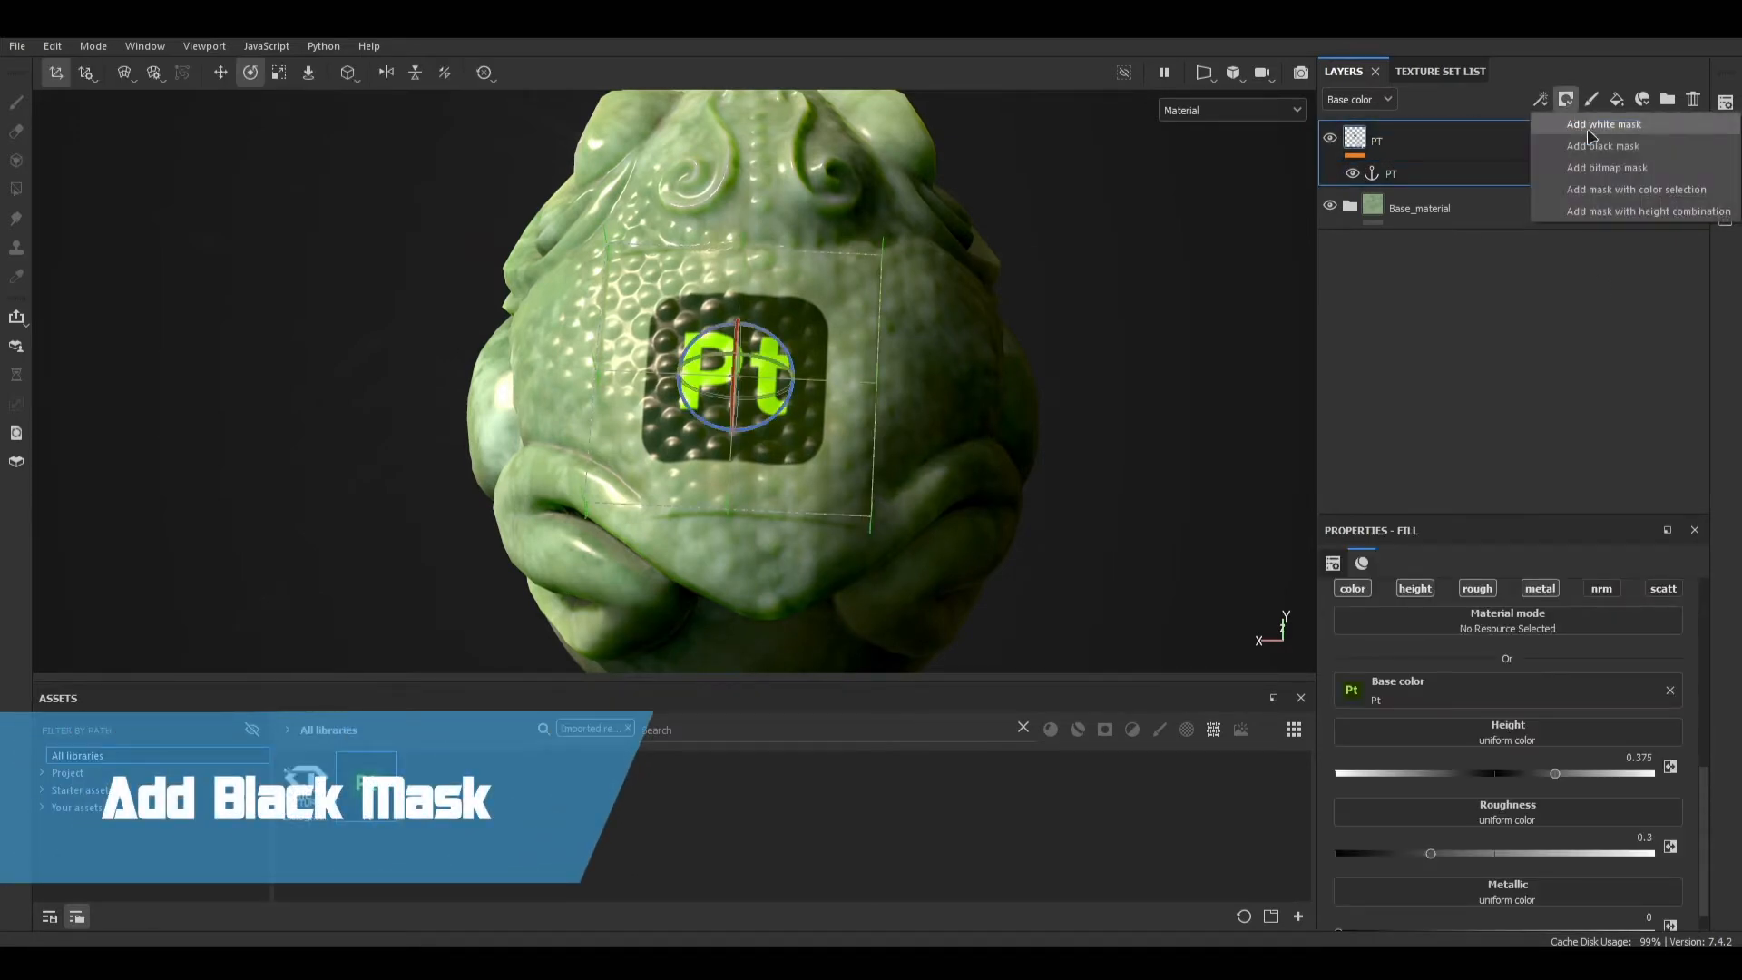
left_click(1599, 148)
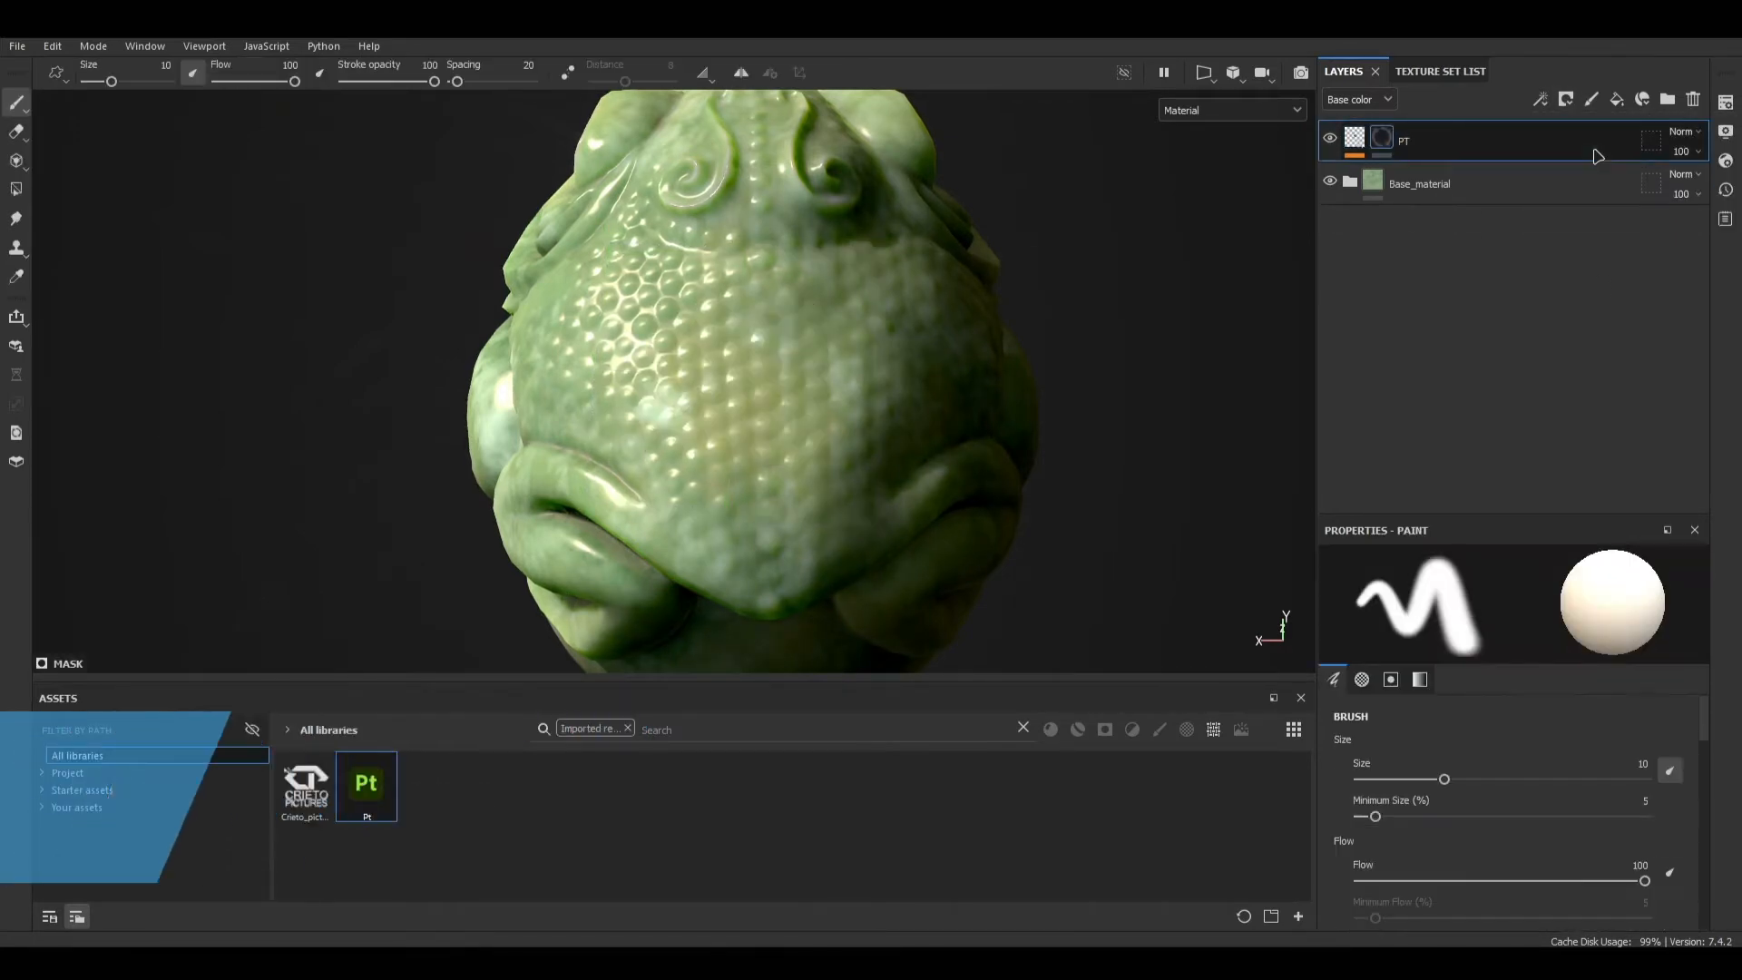
left_click(1542, 100)
left_click(1542, 102)
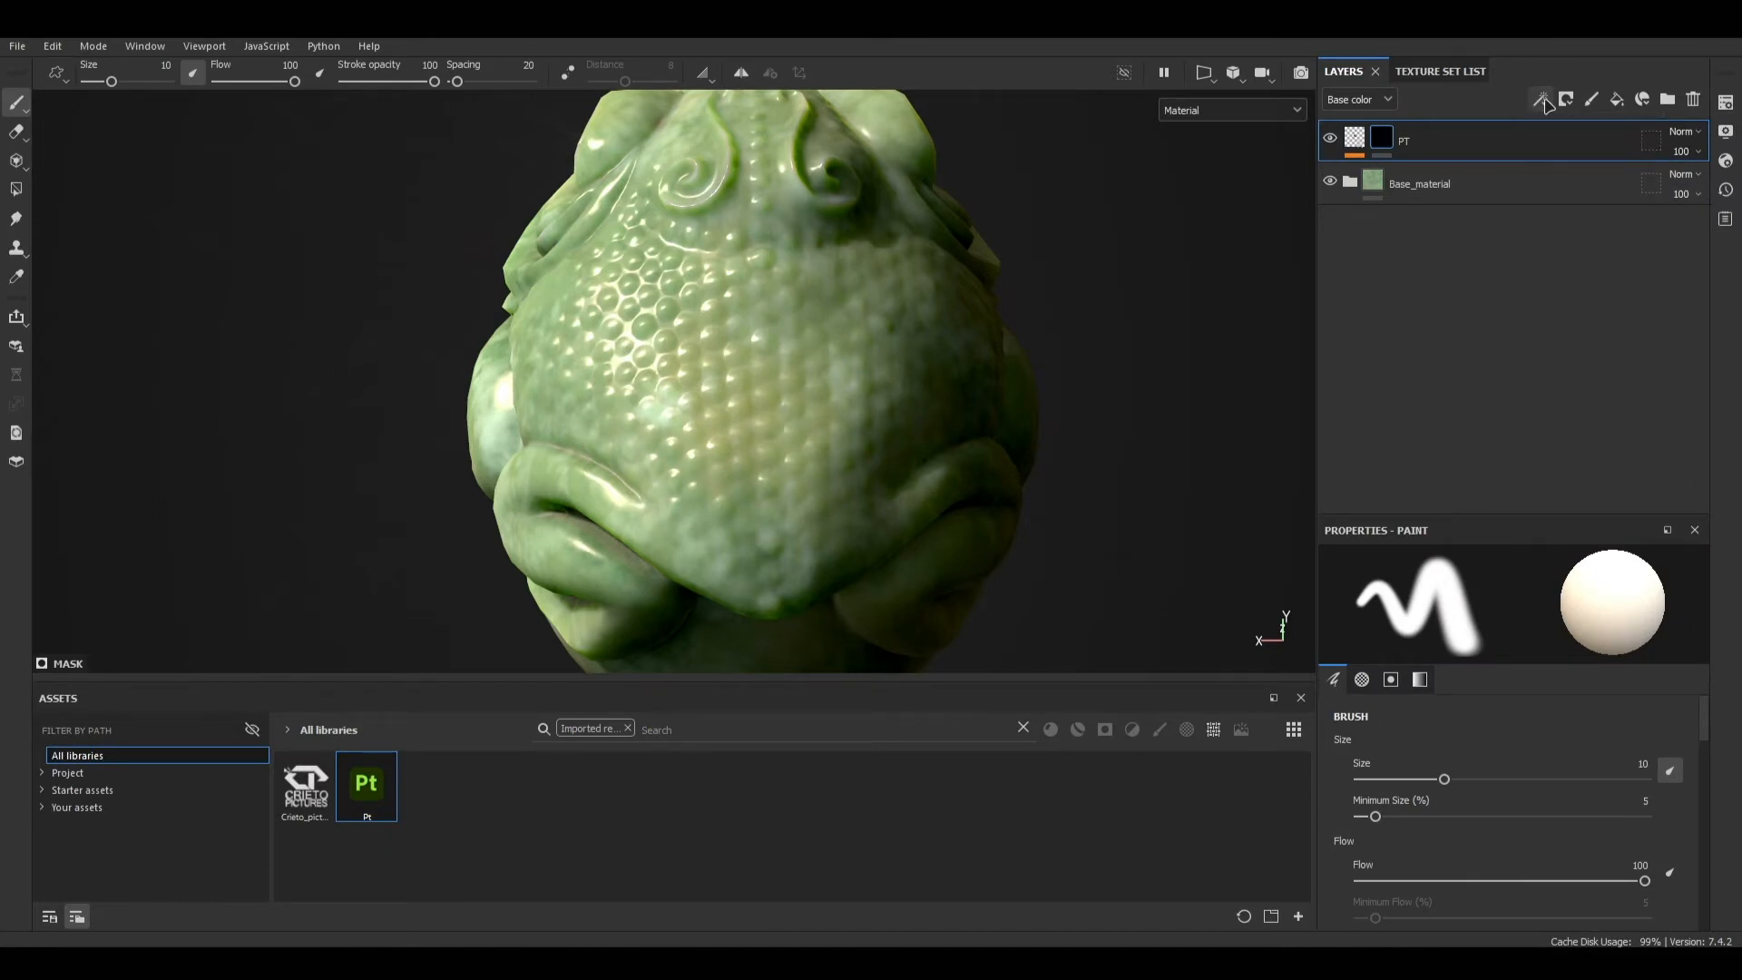
left_click(1566, 99)
left_click(1542, 100)
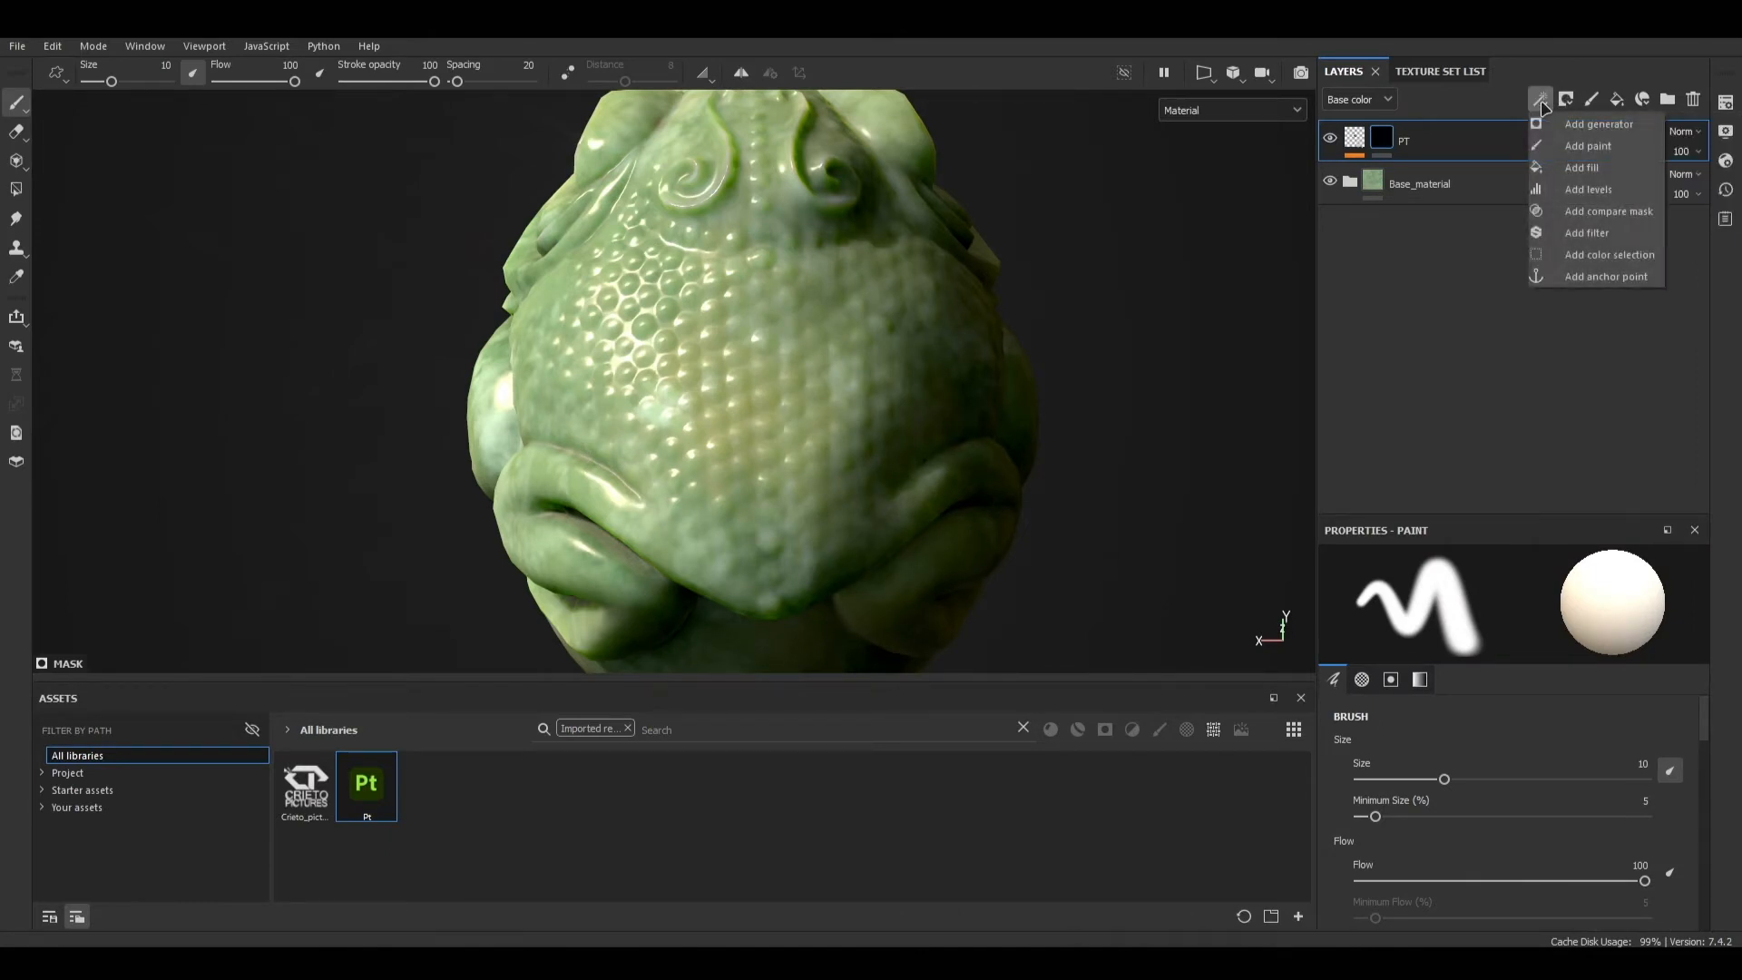
left_click(1596, 166)
Step: Use the PT anchor point as the mask fill's grayscale source and set its alpha behavior to Extract alpha
left_click(1586, 646)
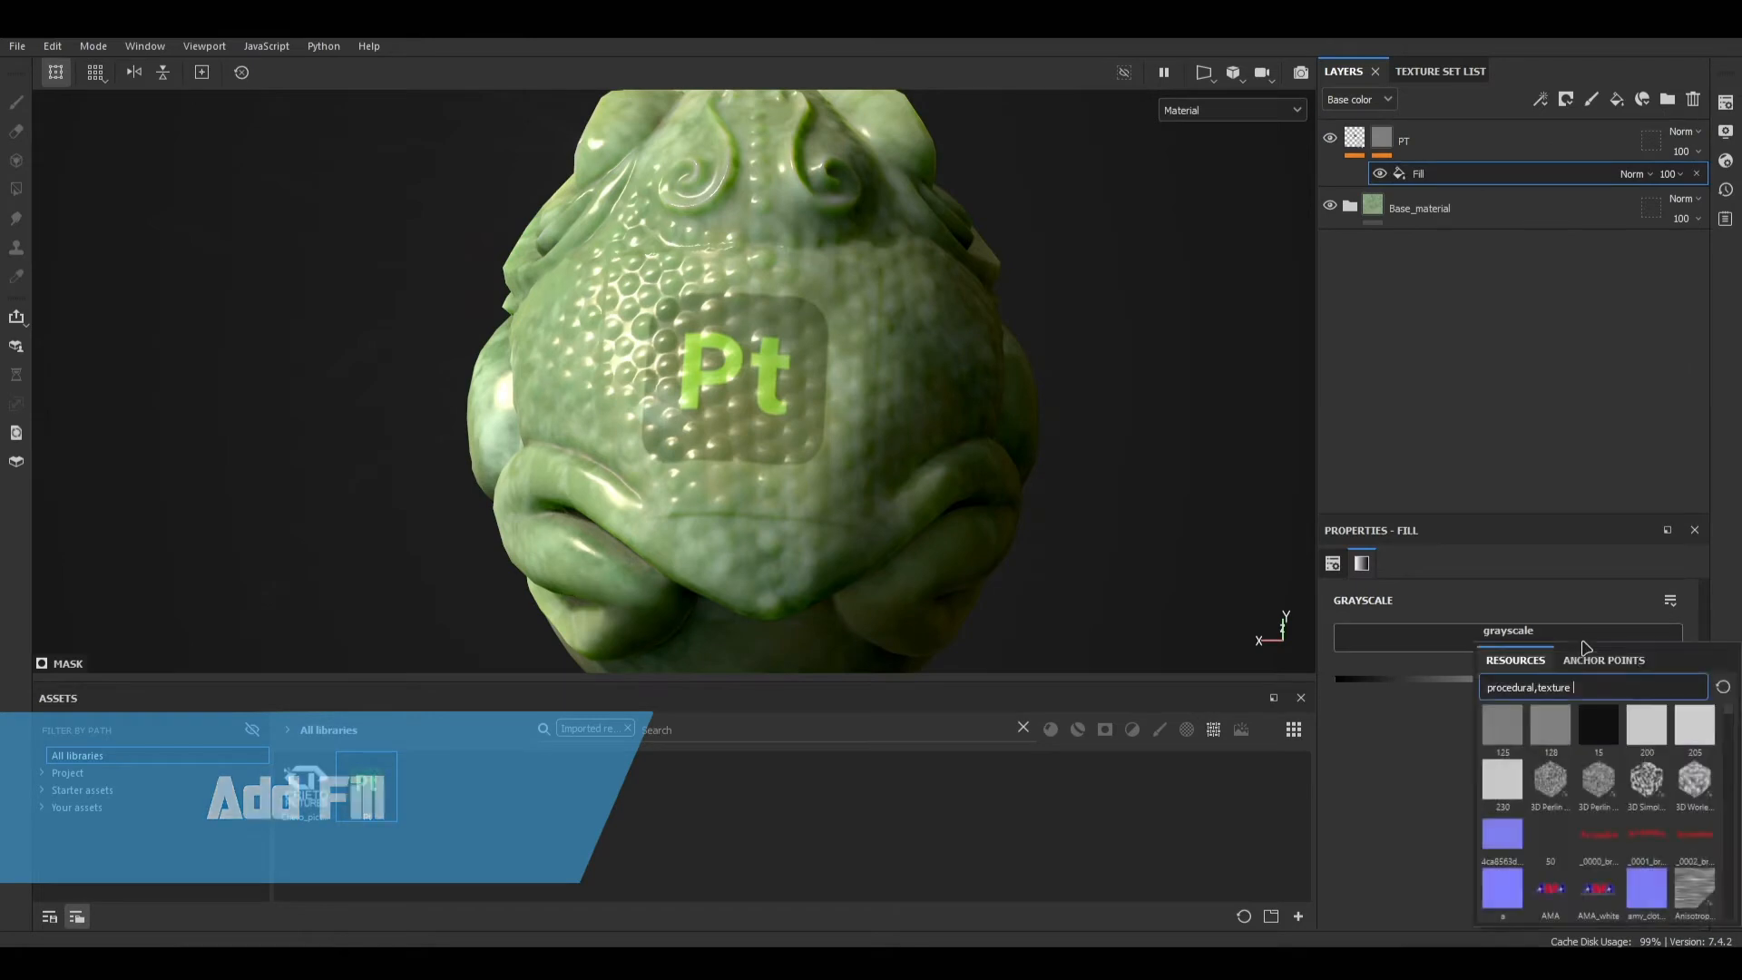
left_click(1603, 660)
left_click(1506, 689)
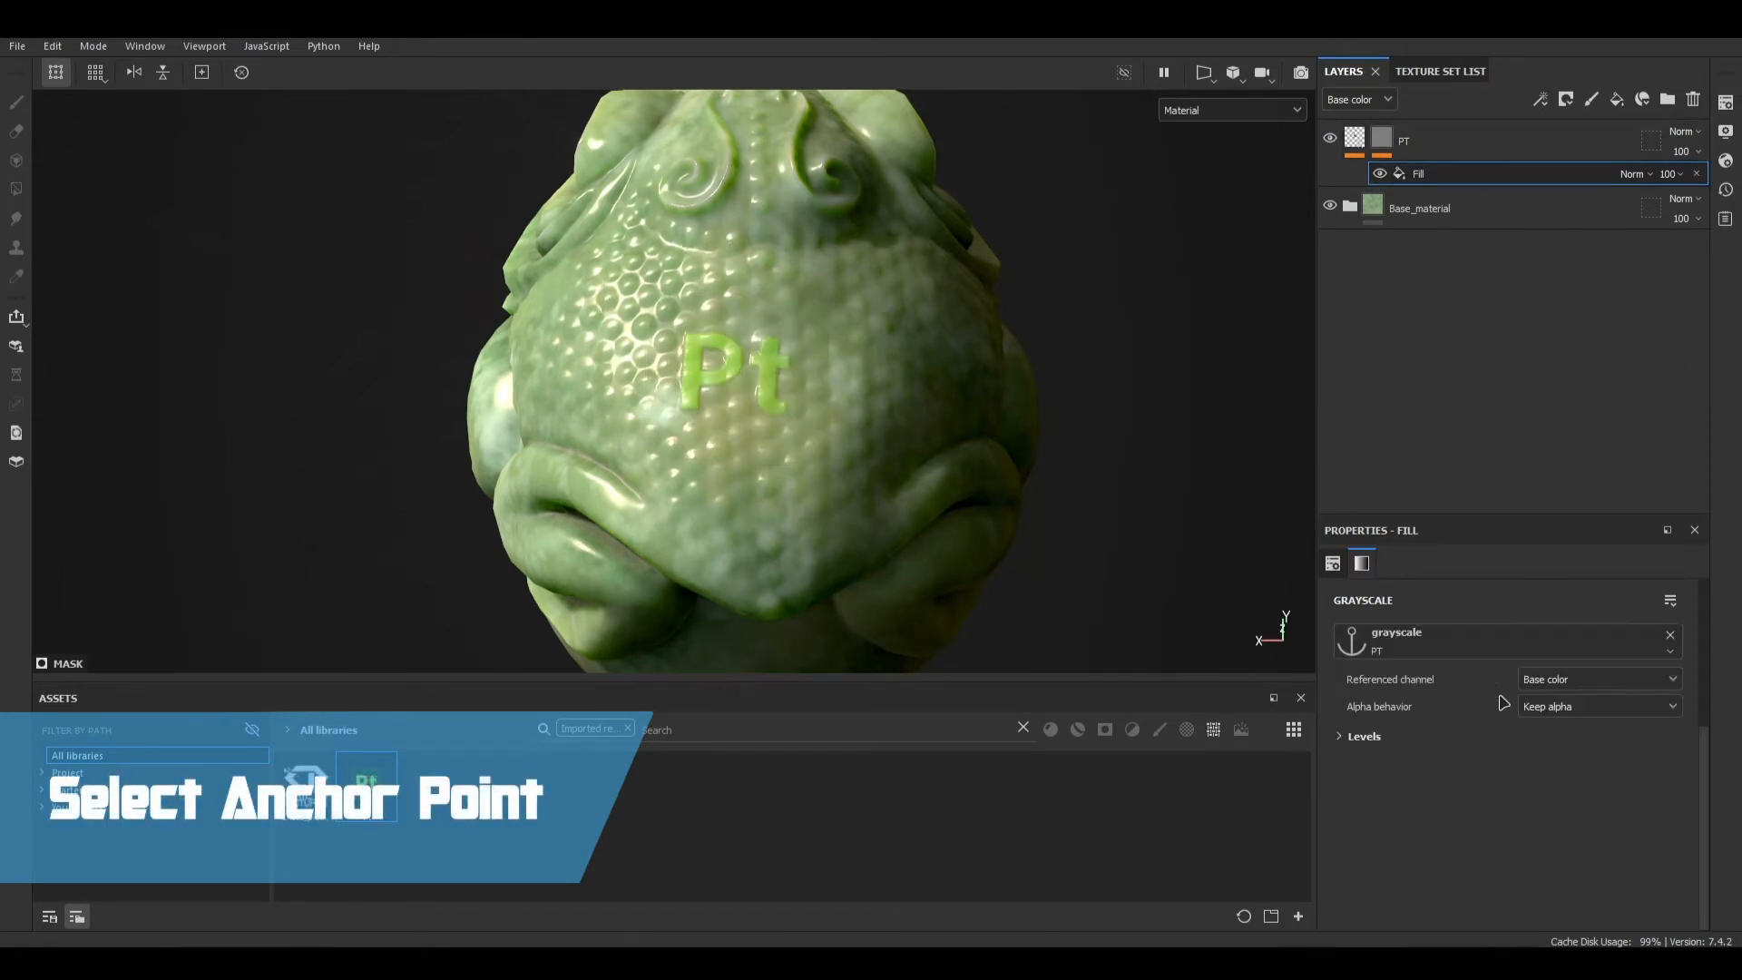
left_click(1597, 706)
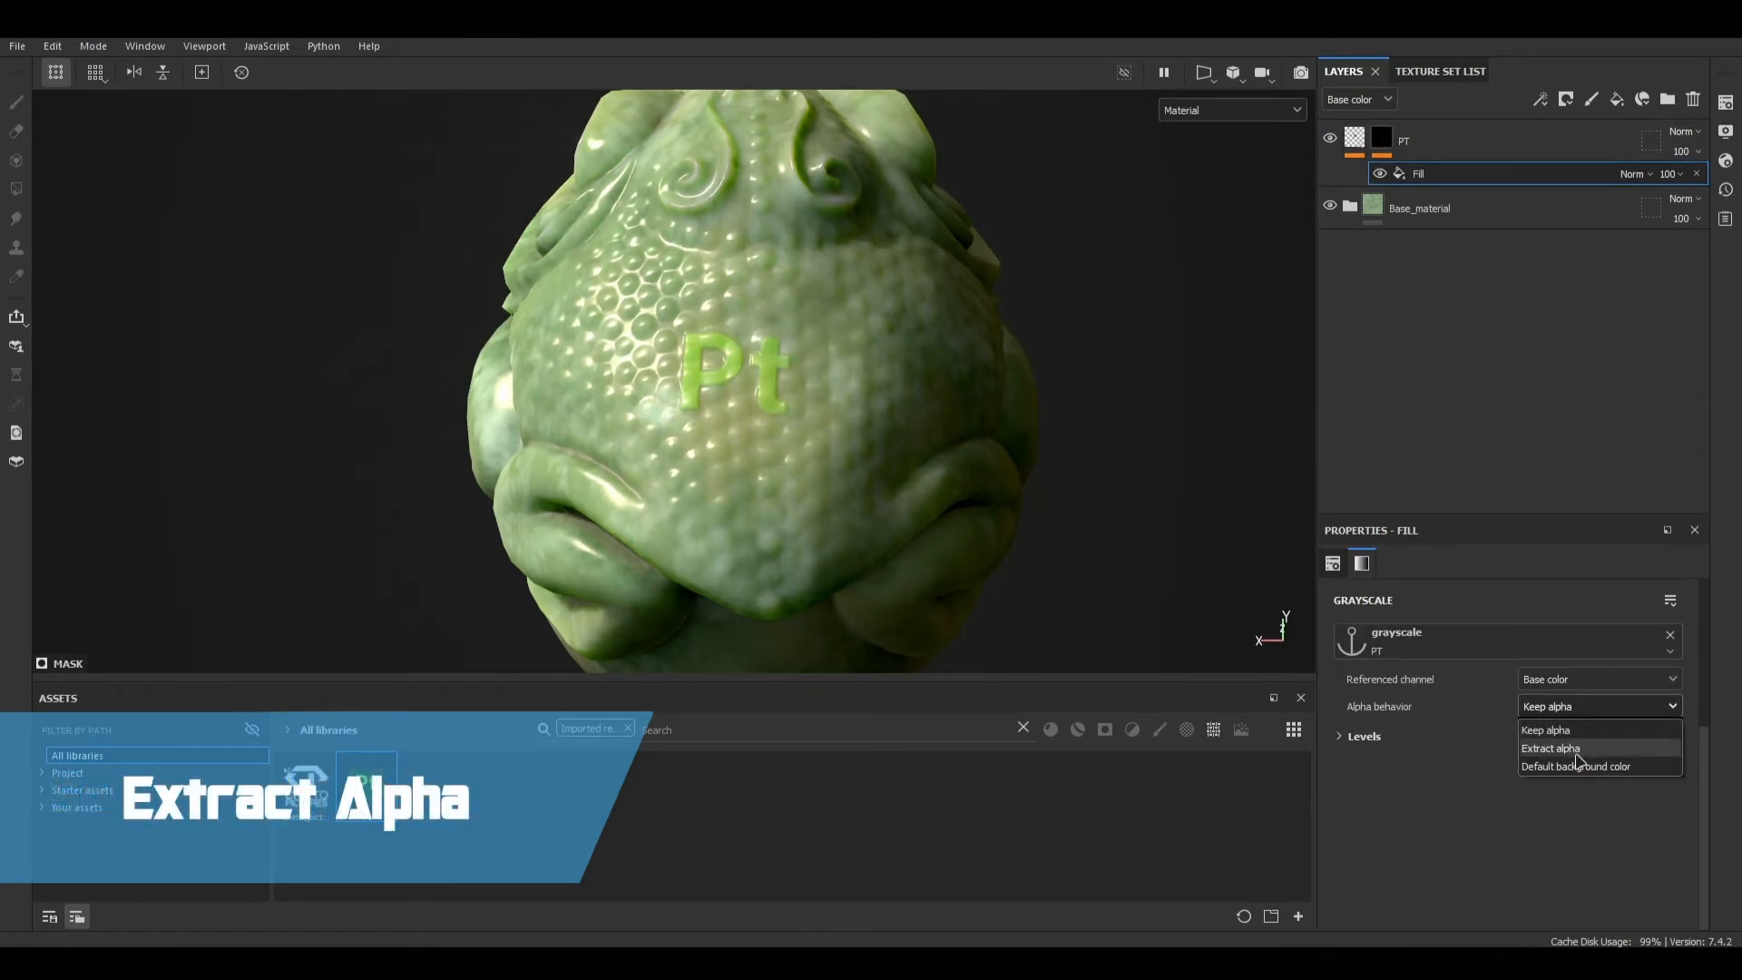
left_click(1576, 749)
left_click_drag(848, 444, 760, 454, "alt")
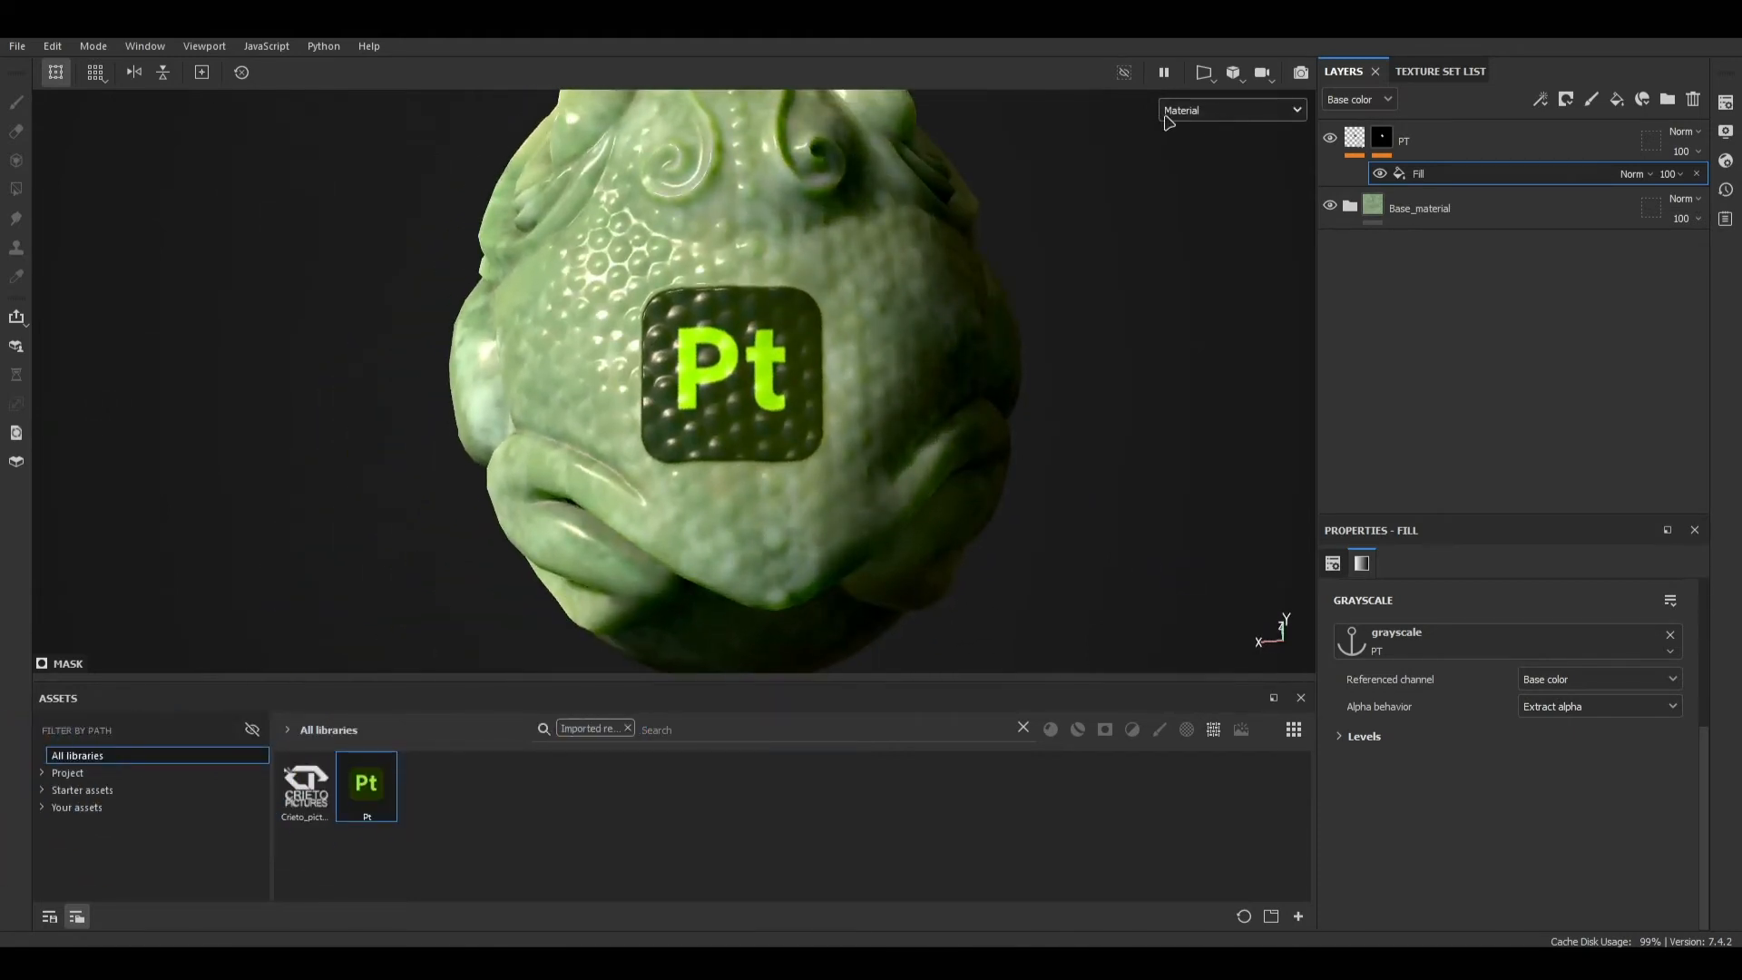
Step: Select the PT layer's fill and toggle the Base_material folder off and on to inspect the logo over the bare mesh
left_click(1354, 137)
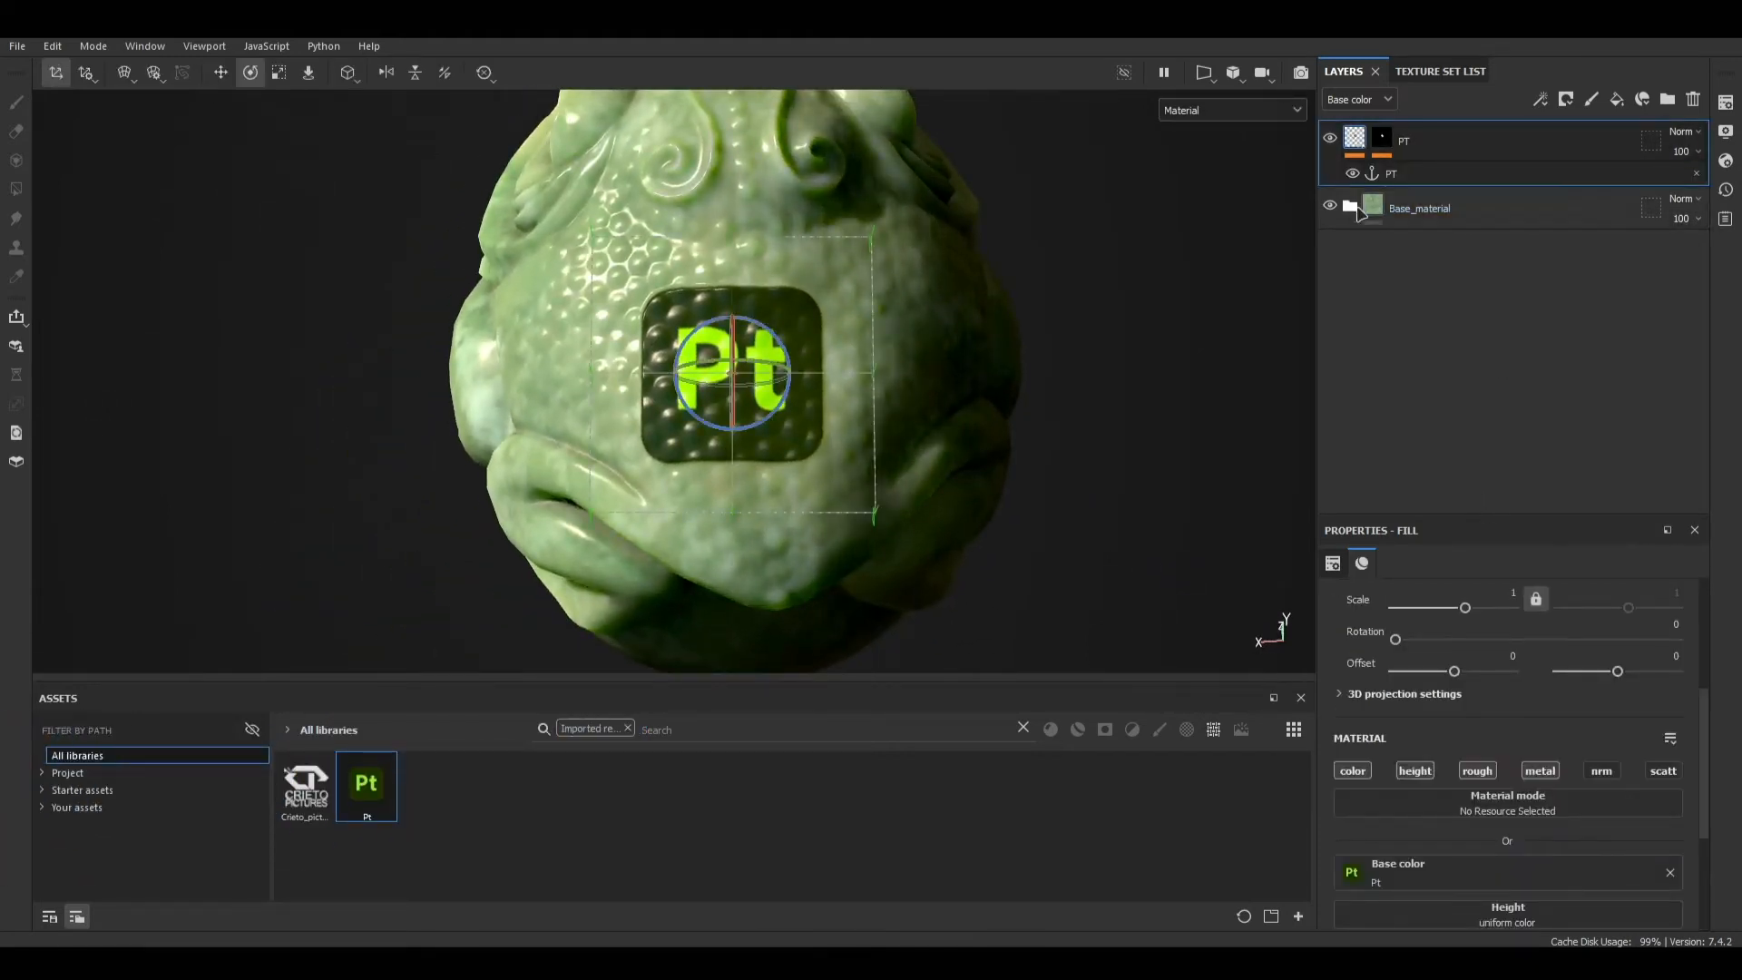
left_click(1330, 208)
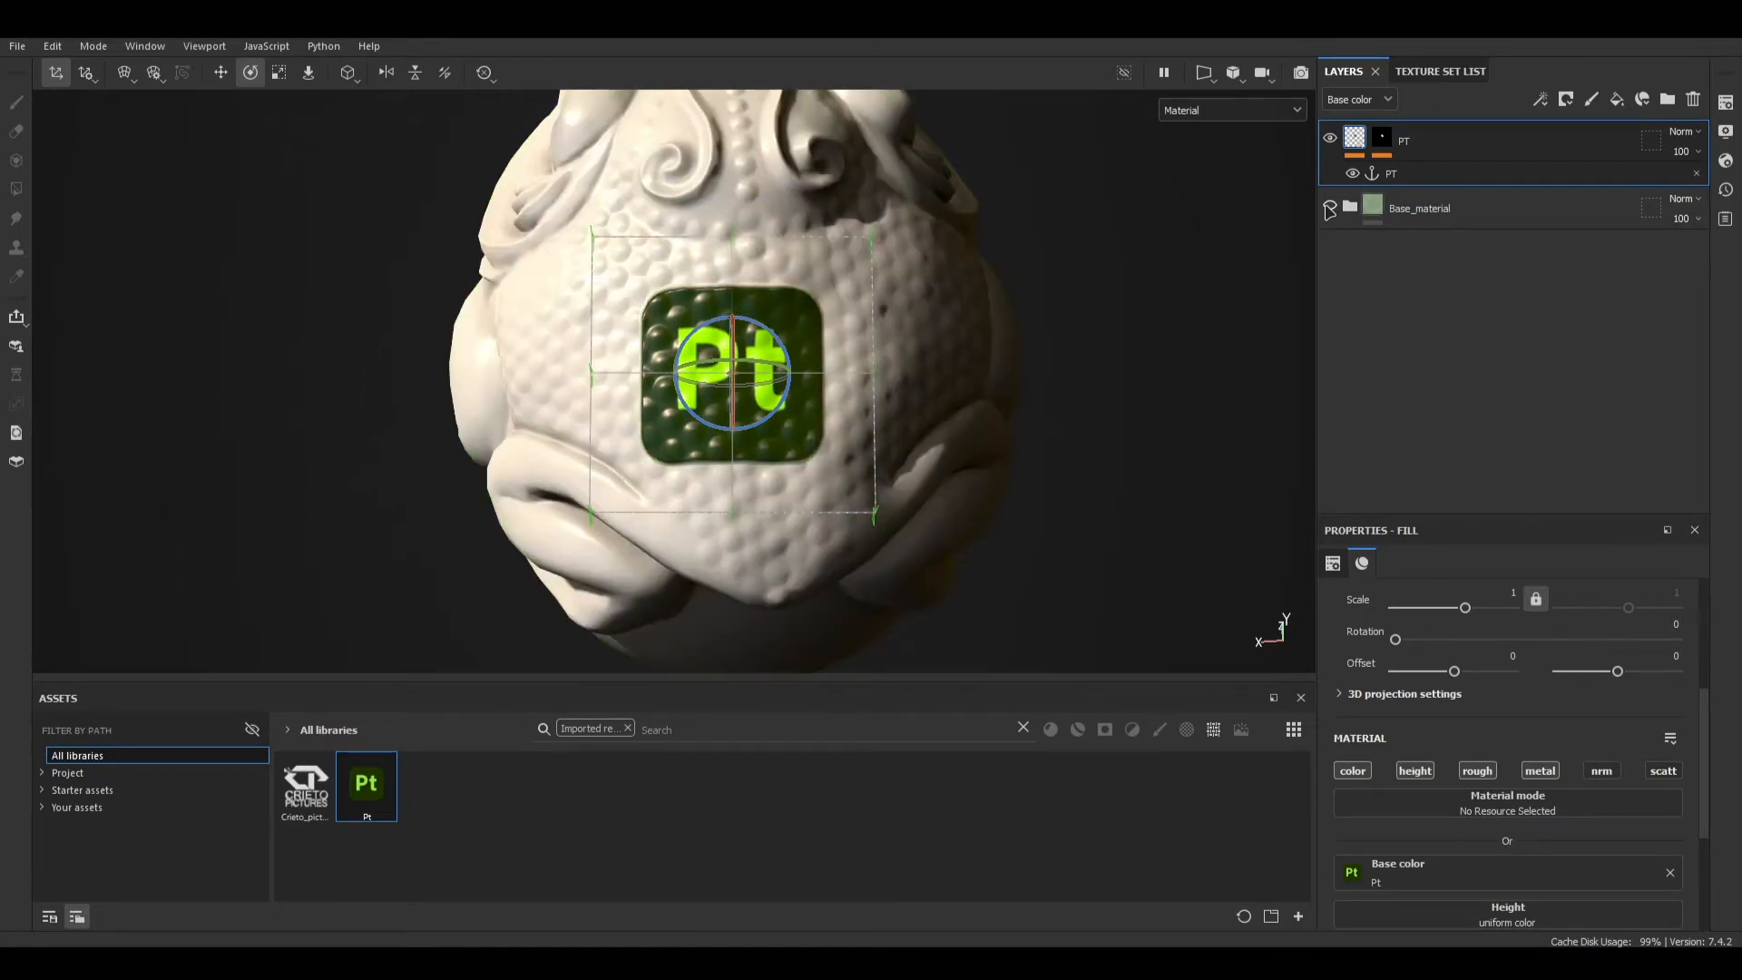
left_click(1330, 207)
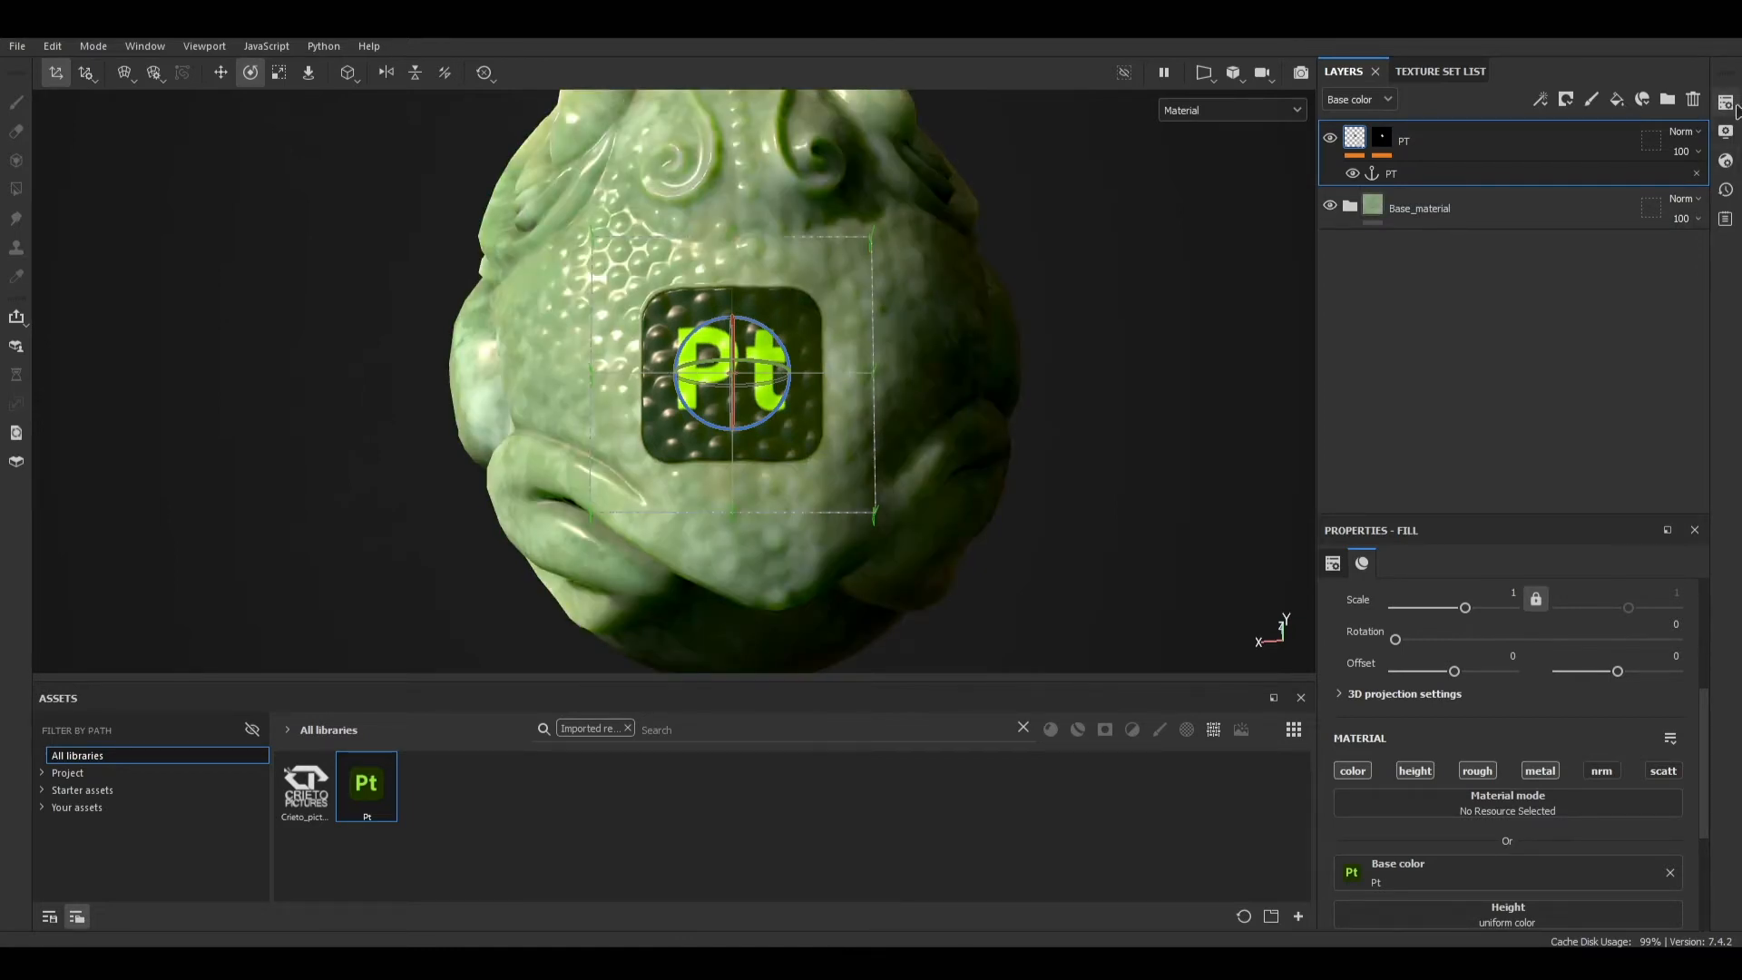
Step: Remove the Toad_normal_base normal map from the texture set's mesh maps
left_click(1731, 105)
scroll(1560, 362, "down", 5)
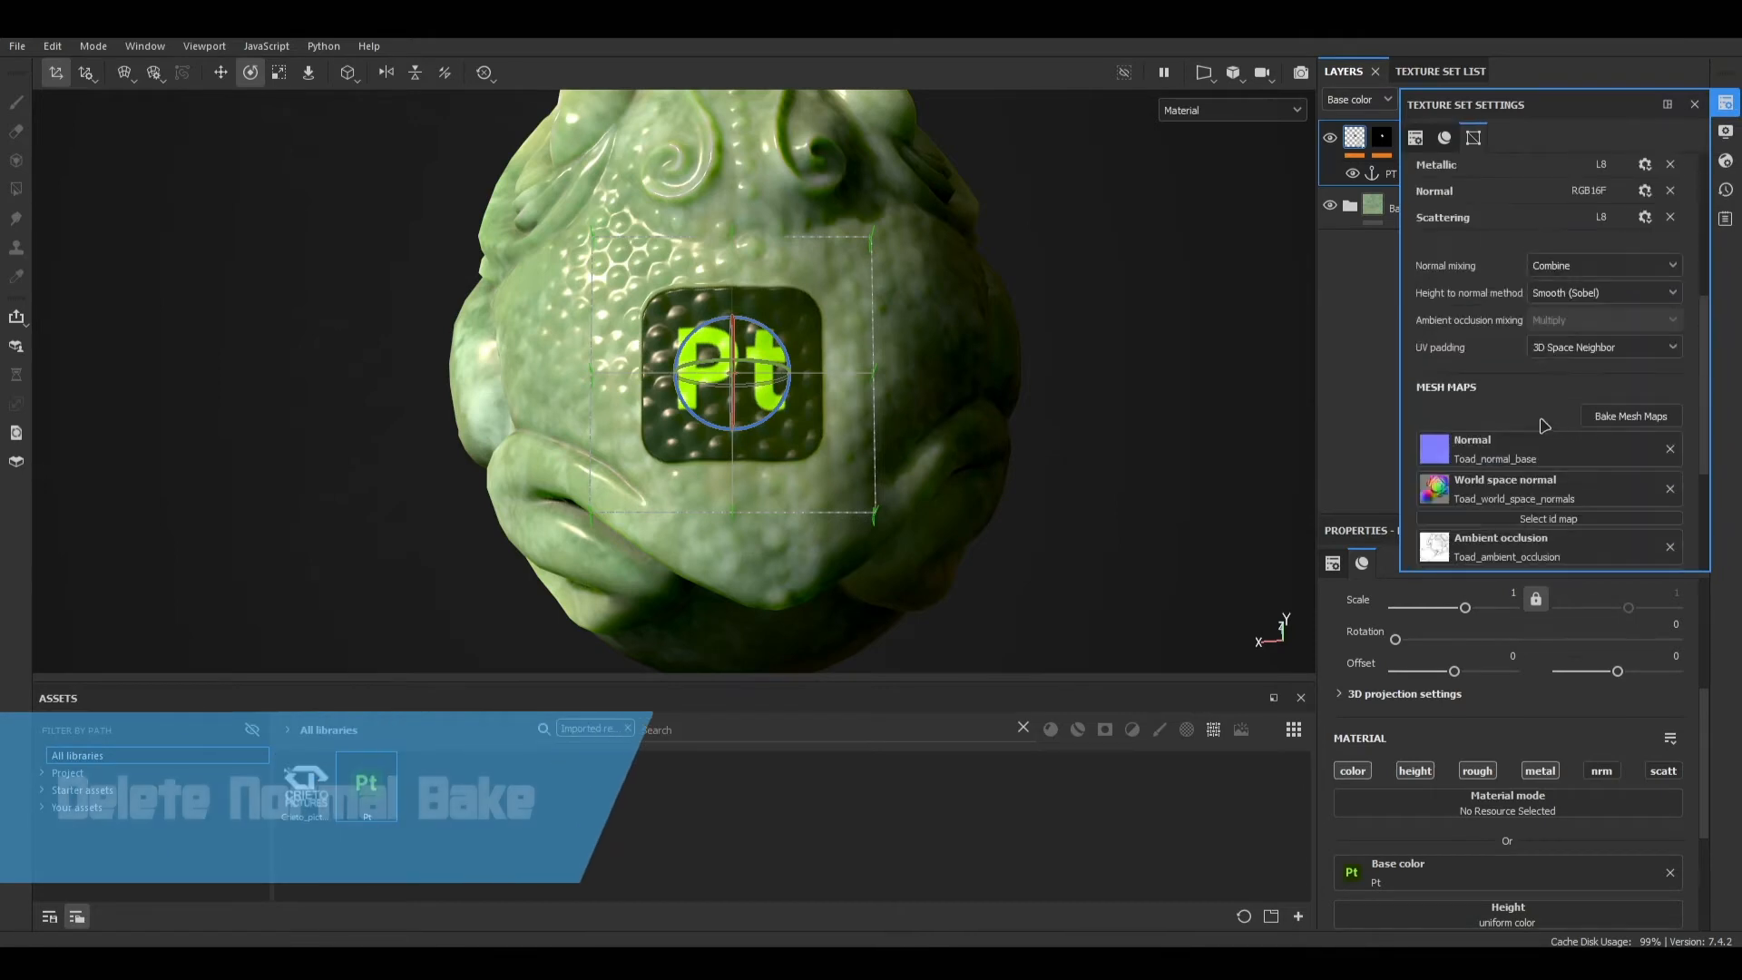
left_click(1670, 450)
left_click(1693, 105)
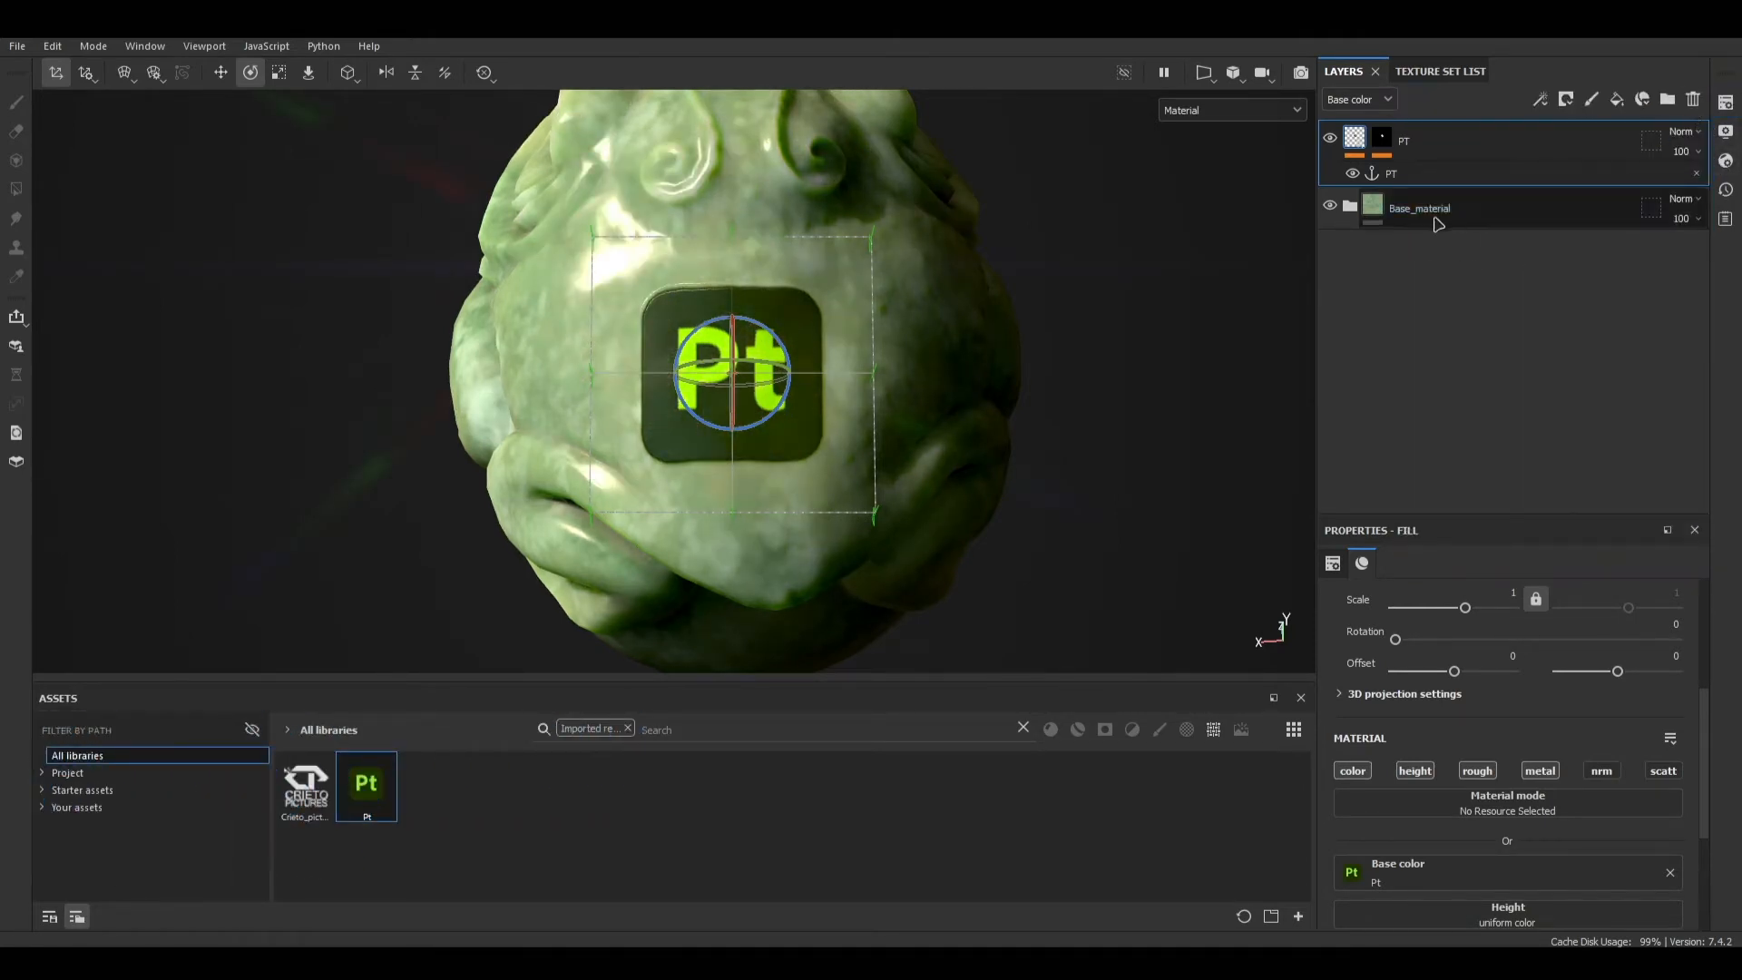
Step: Assign the Toad_normal_base map to the Normal channel of the Base fill layer inside the Base_material folder
left_click(1350, 205)
left_click(1427, 423)
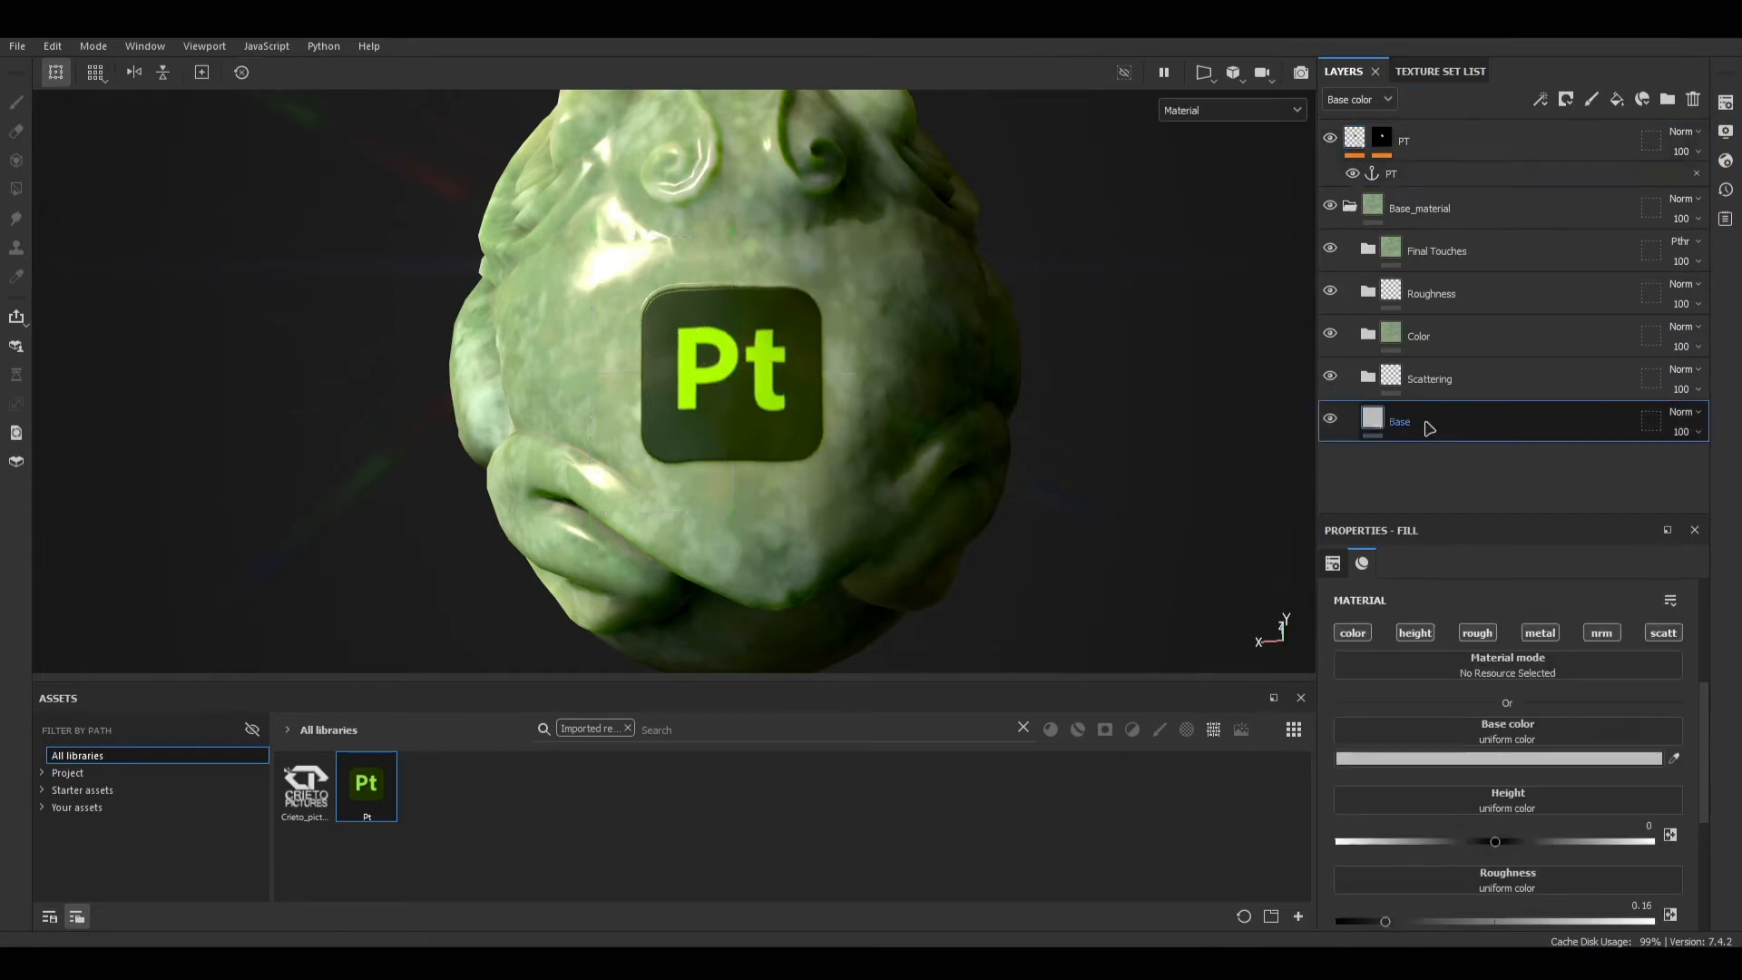
left_click(68, 772)
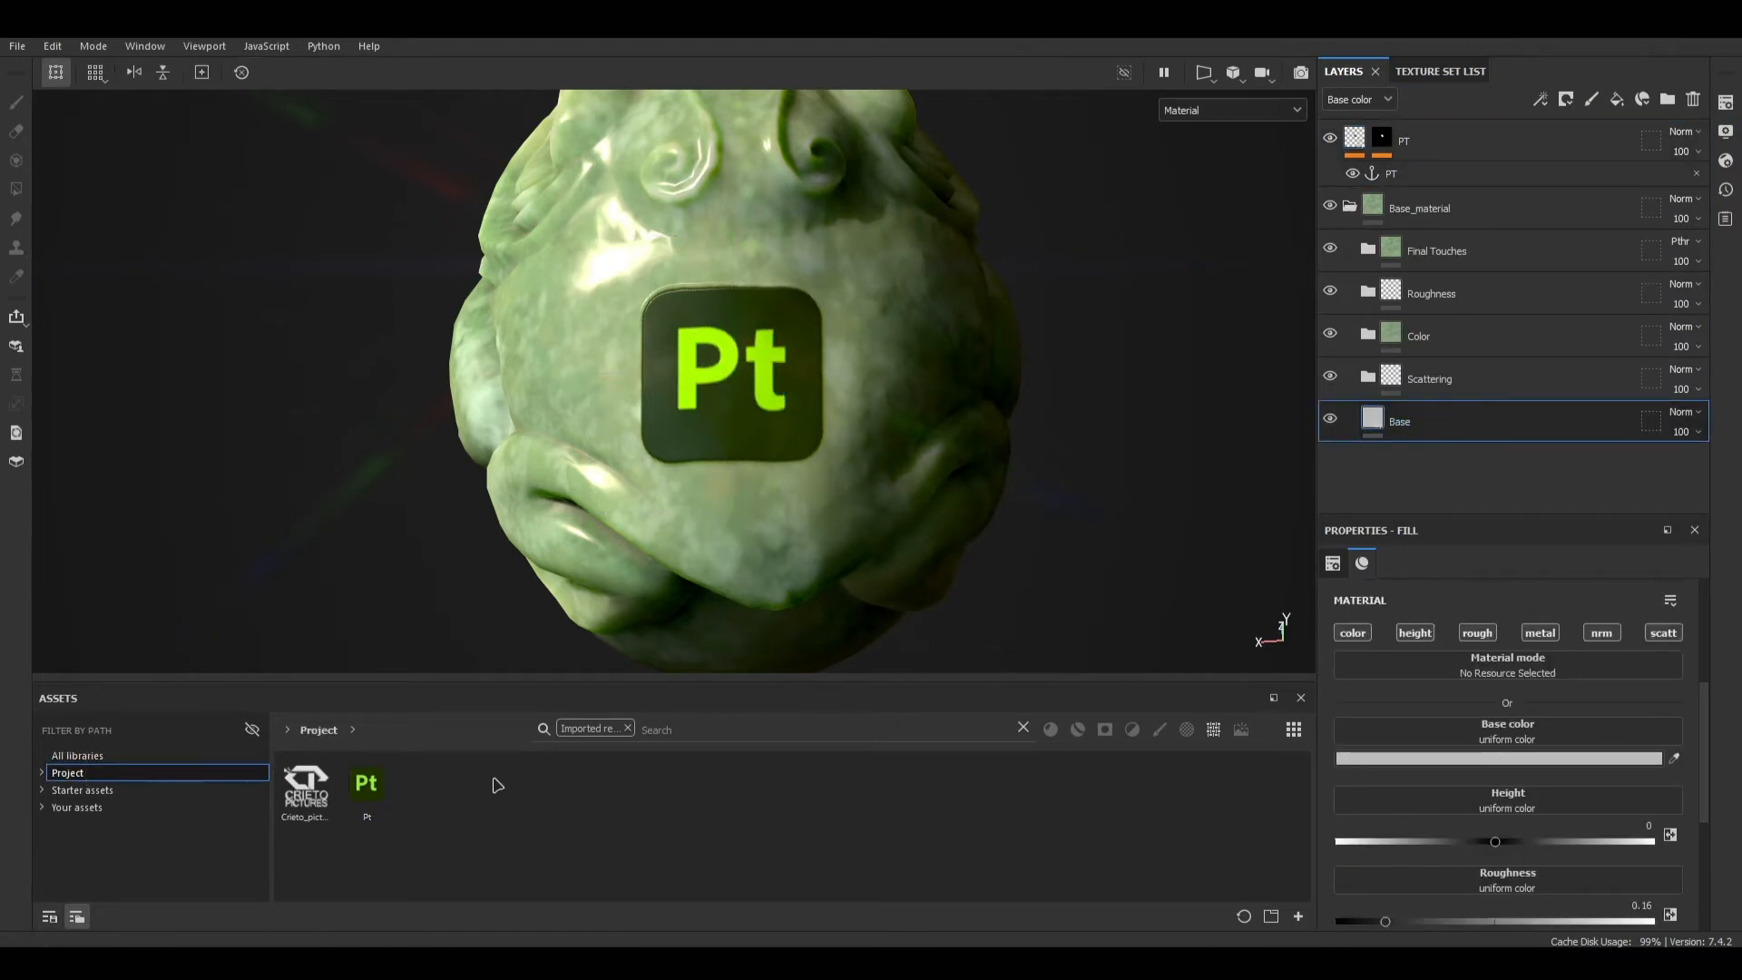
left_click(628, 728)
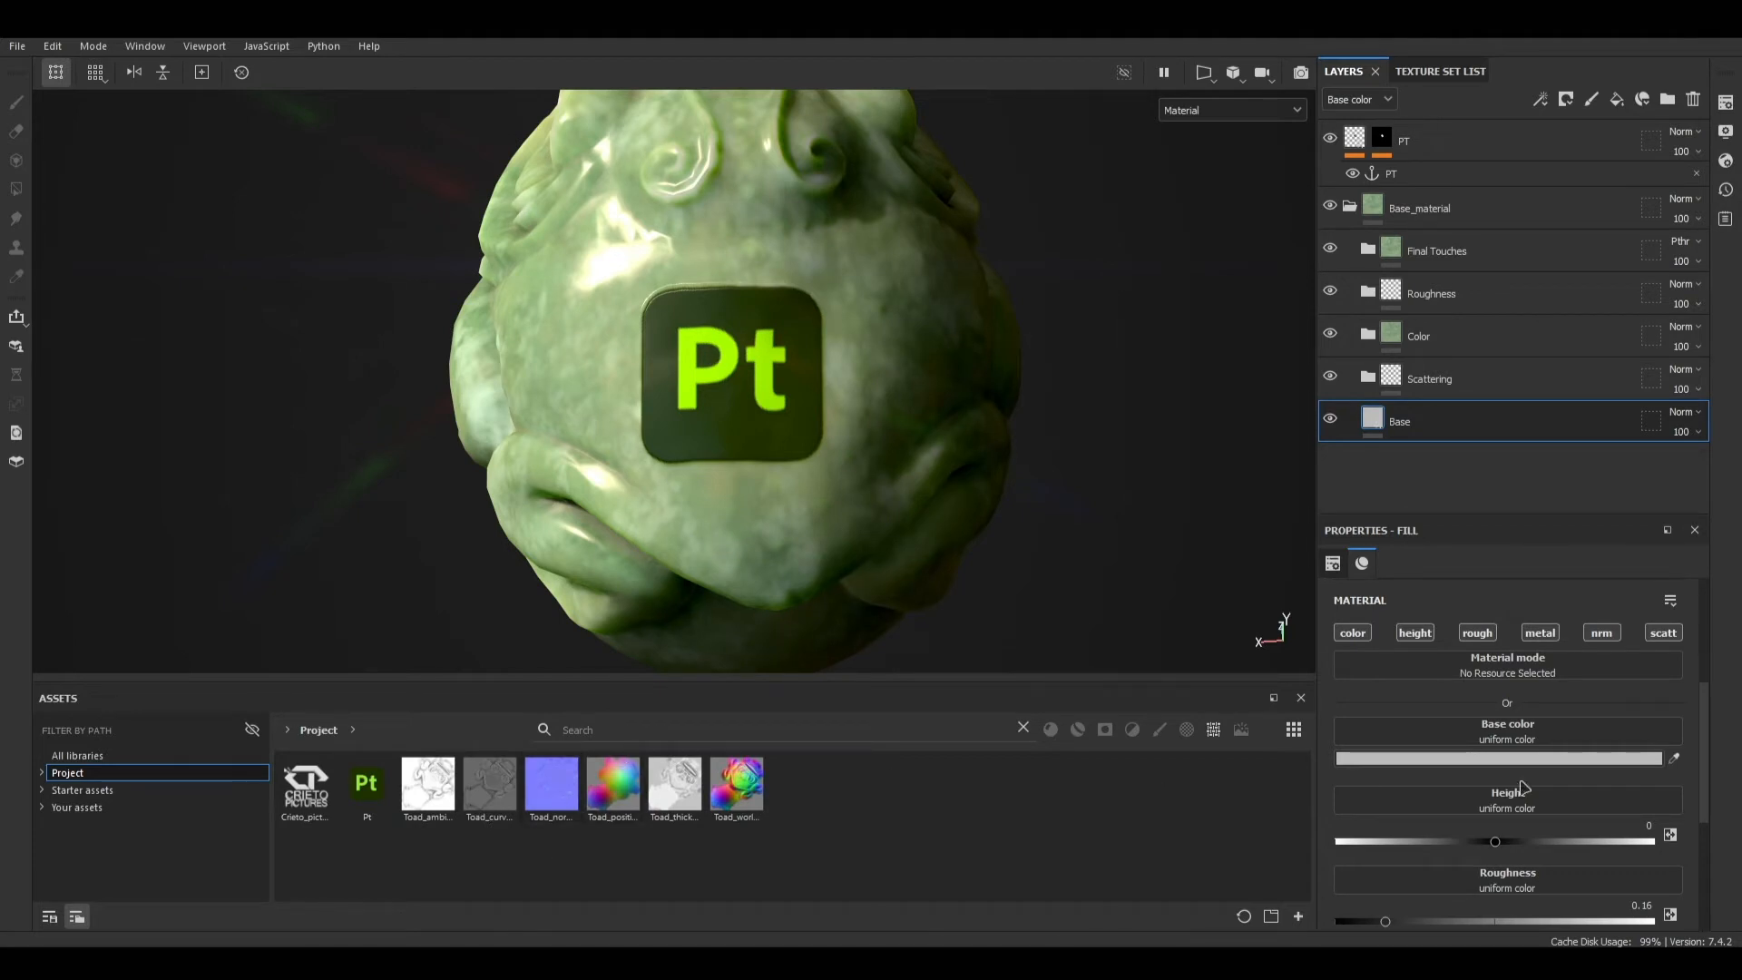
scroll(1524, 787, "down", 3)
left_click_drag(538, 783, 1420, 829)
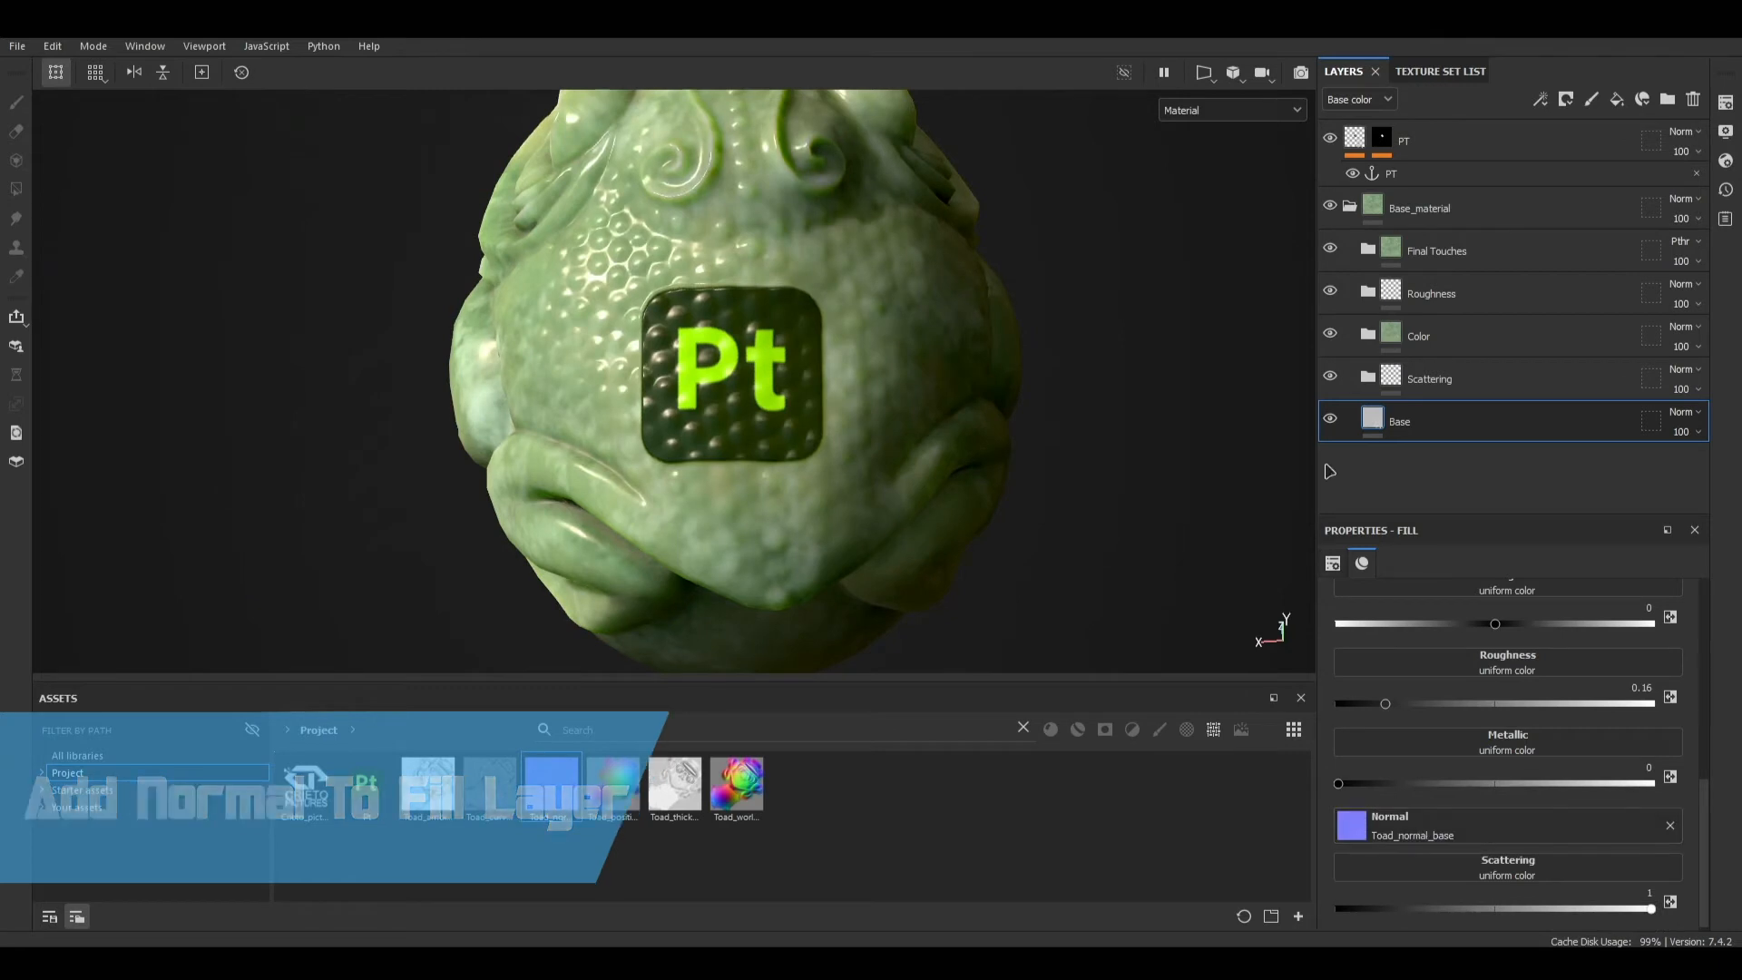
left_click(1361, 208)
left_click(1349, 206)
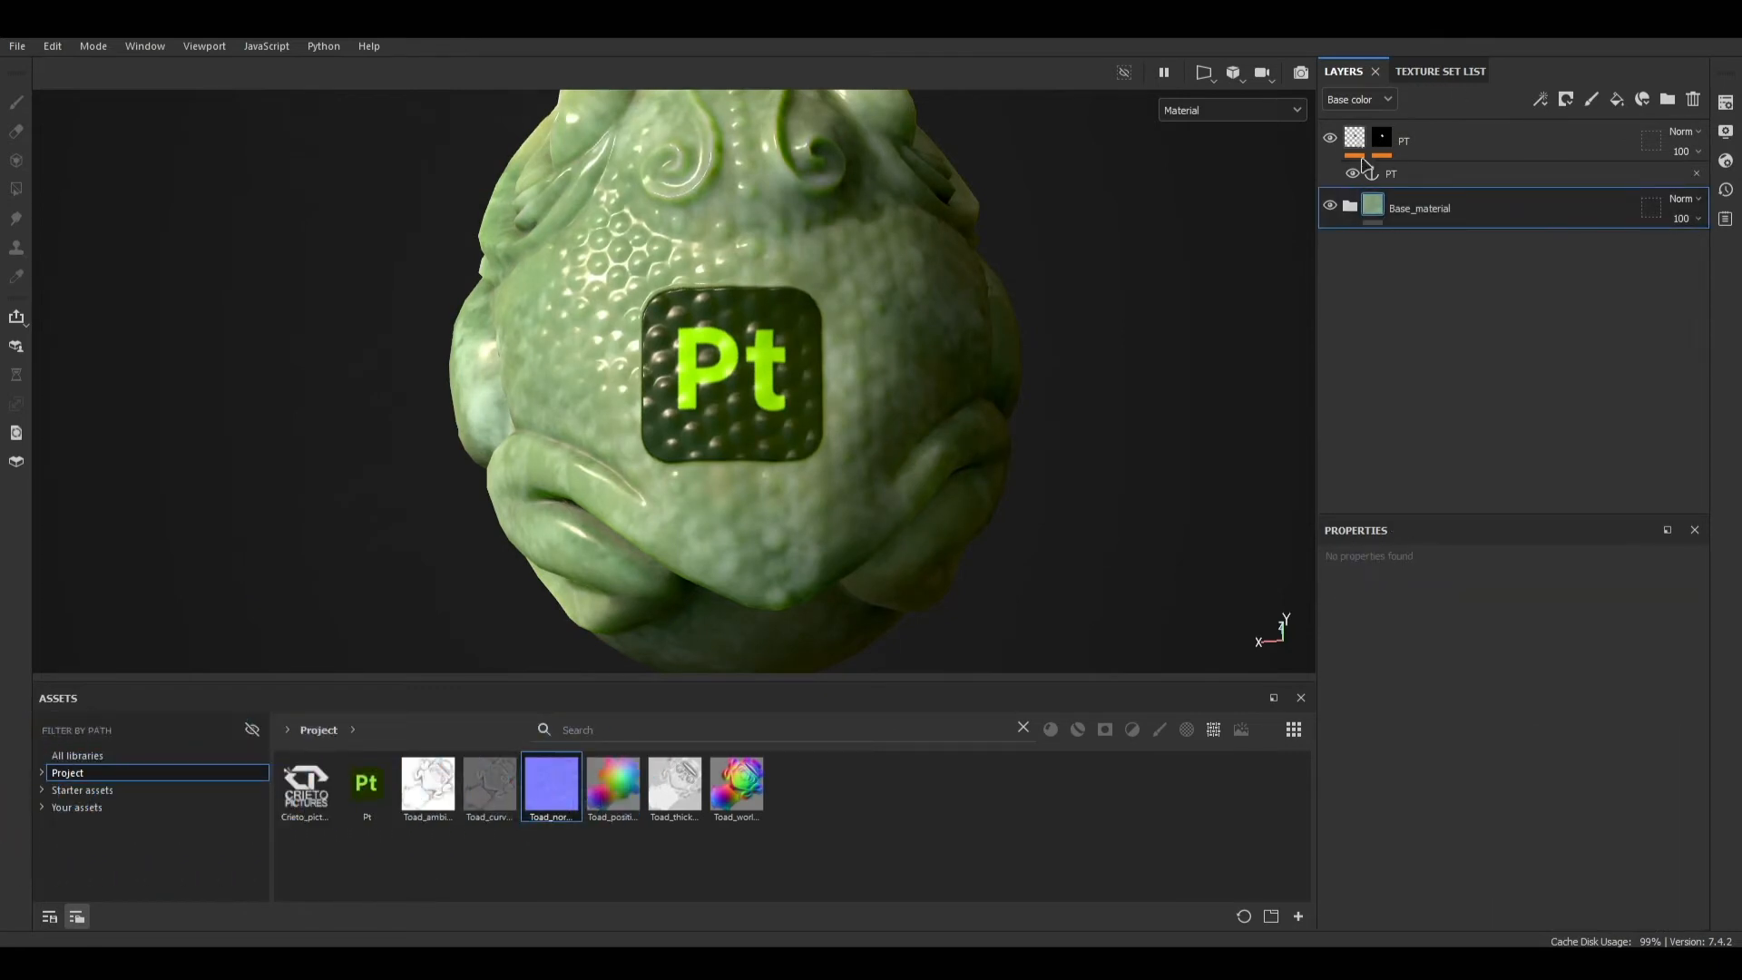
Step: Show the Normal channel in the layer stack and set the PT layer's blending mode to Normal
left_click(1402, 142)
left_click(1388, 102)
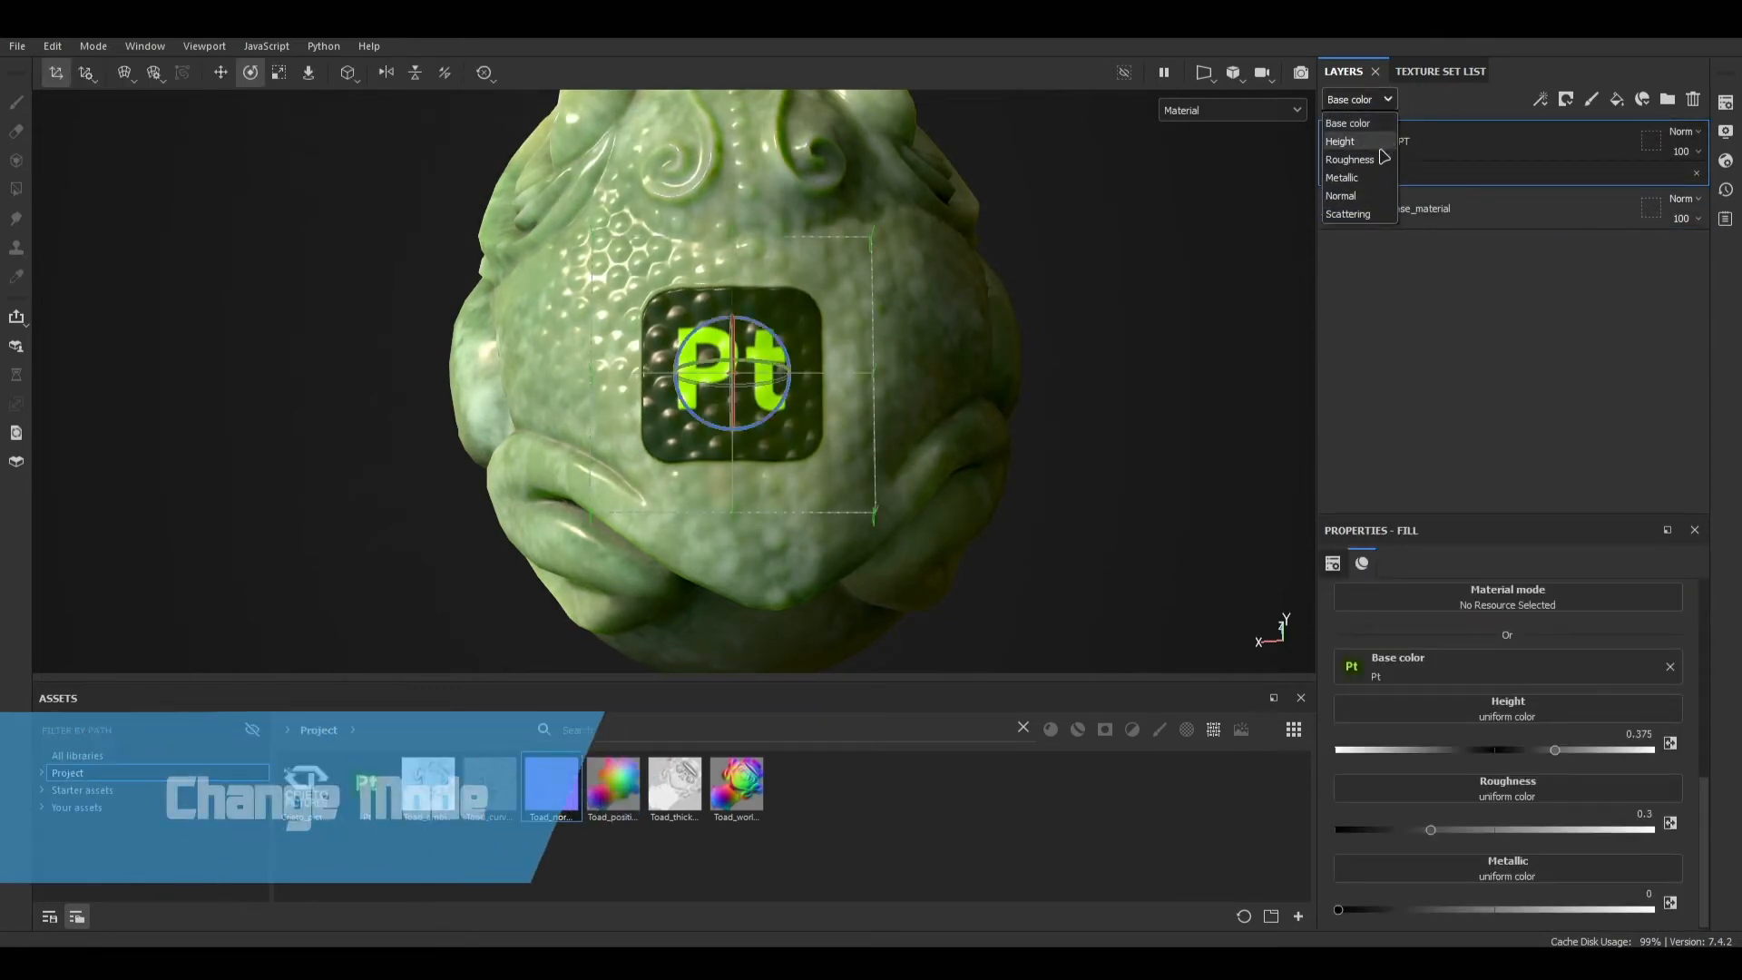
left_click(1356, 203)
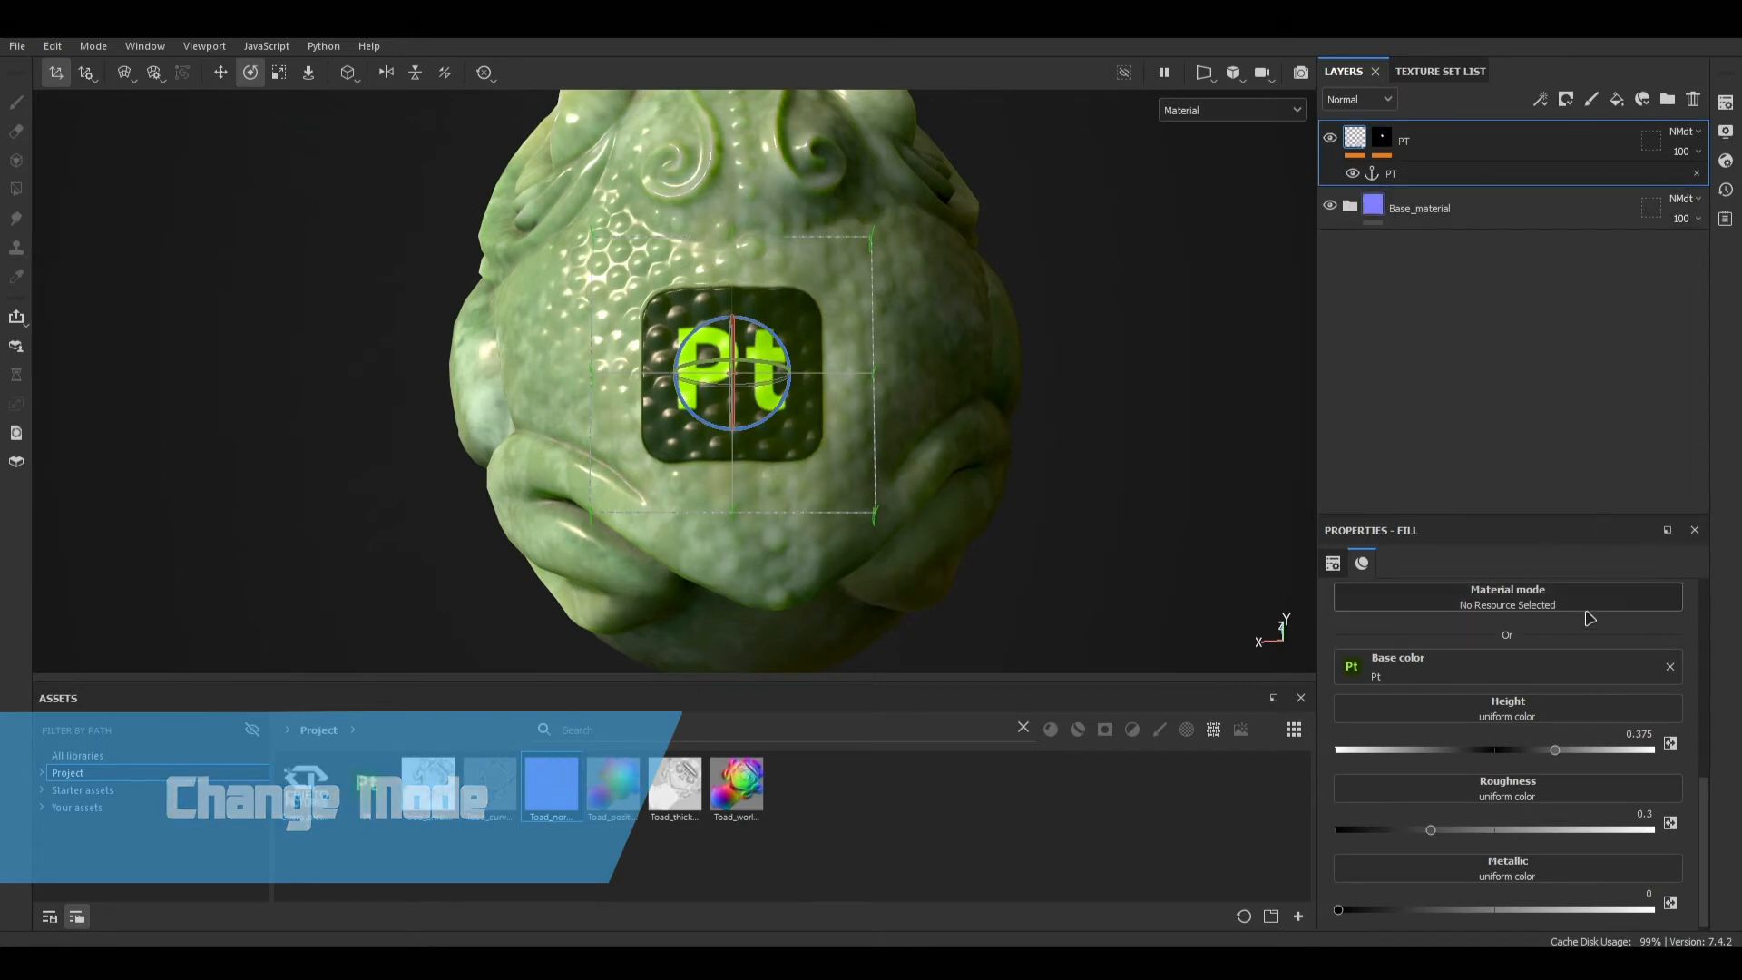
left_click(1683, 131)
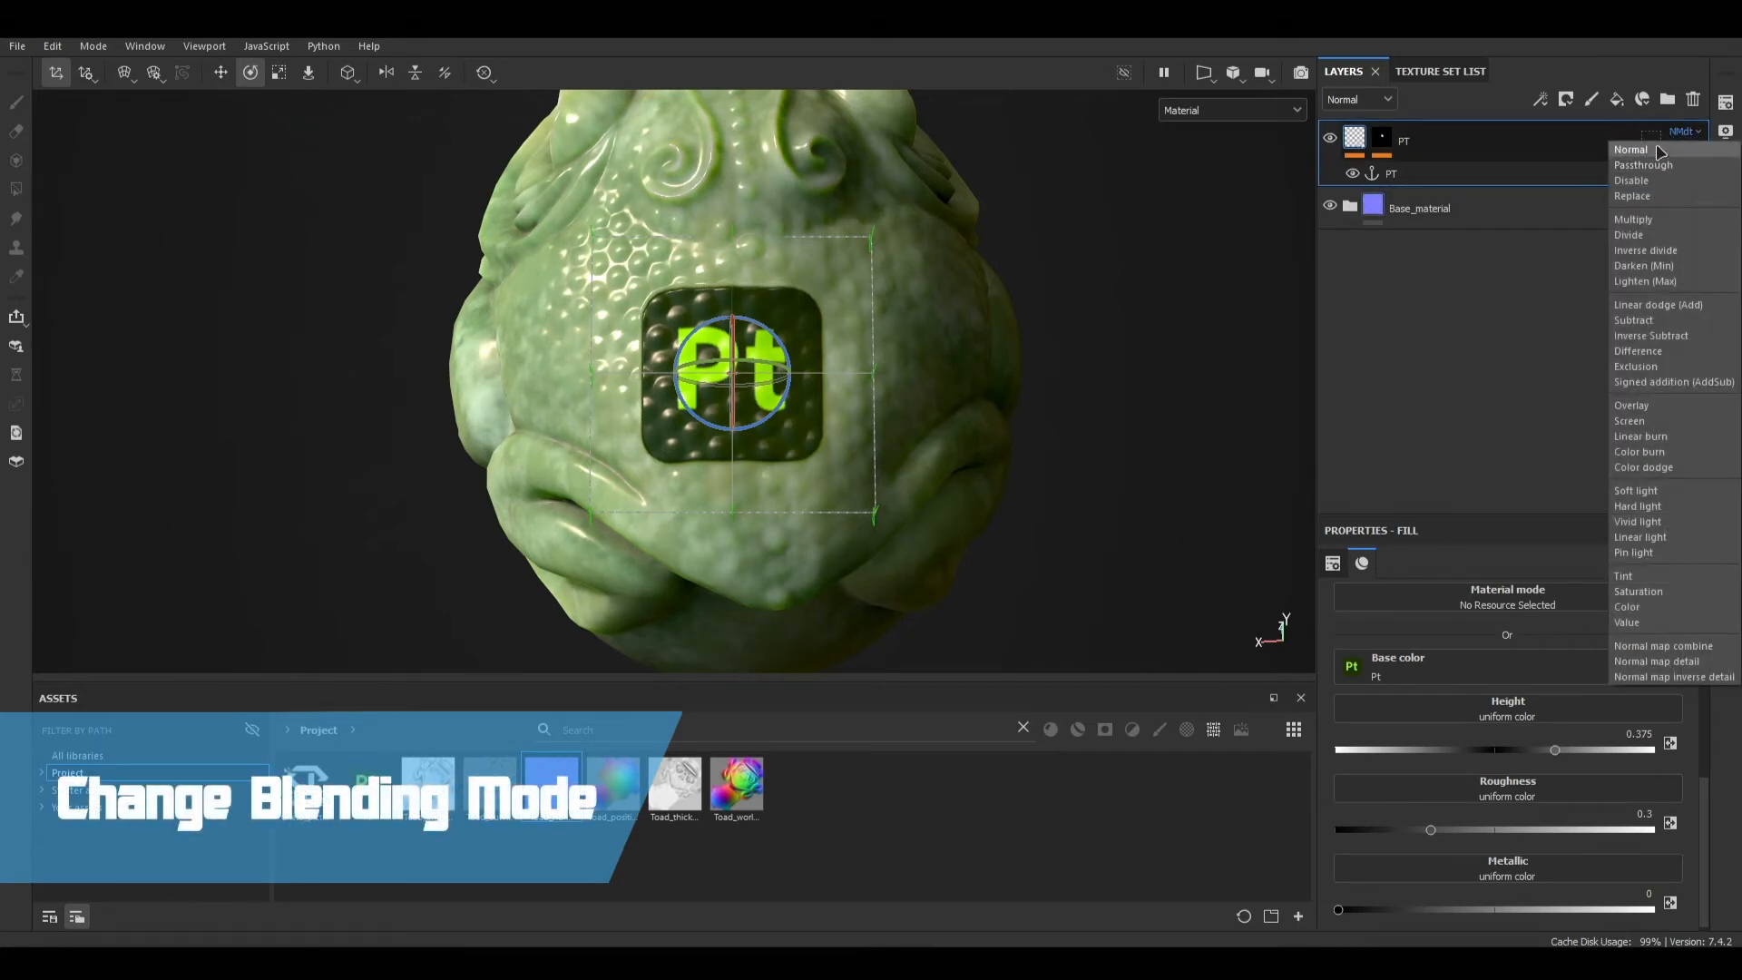
left_click(1658, 151)
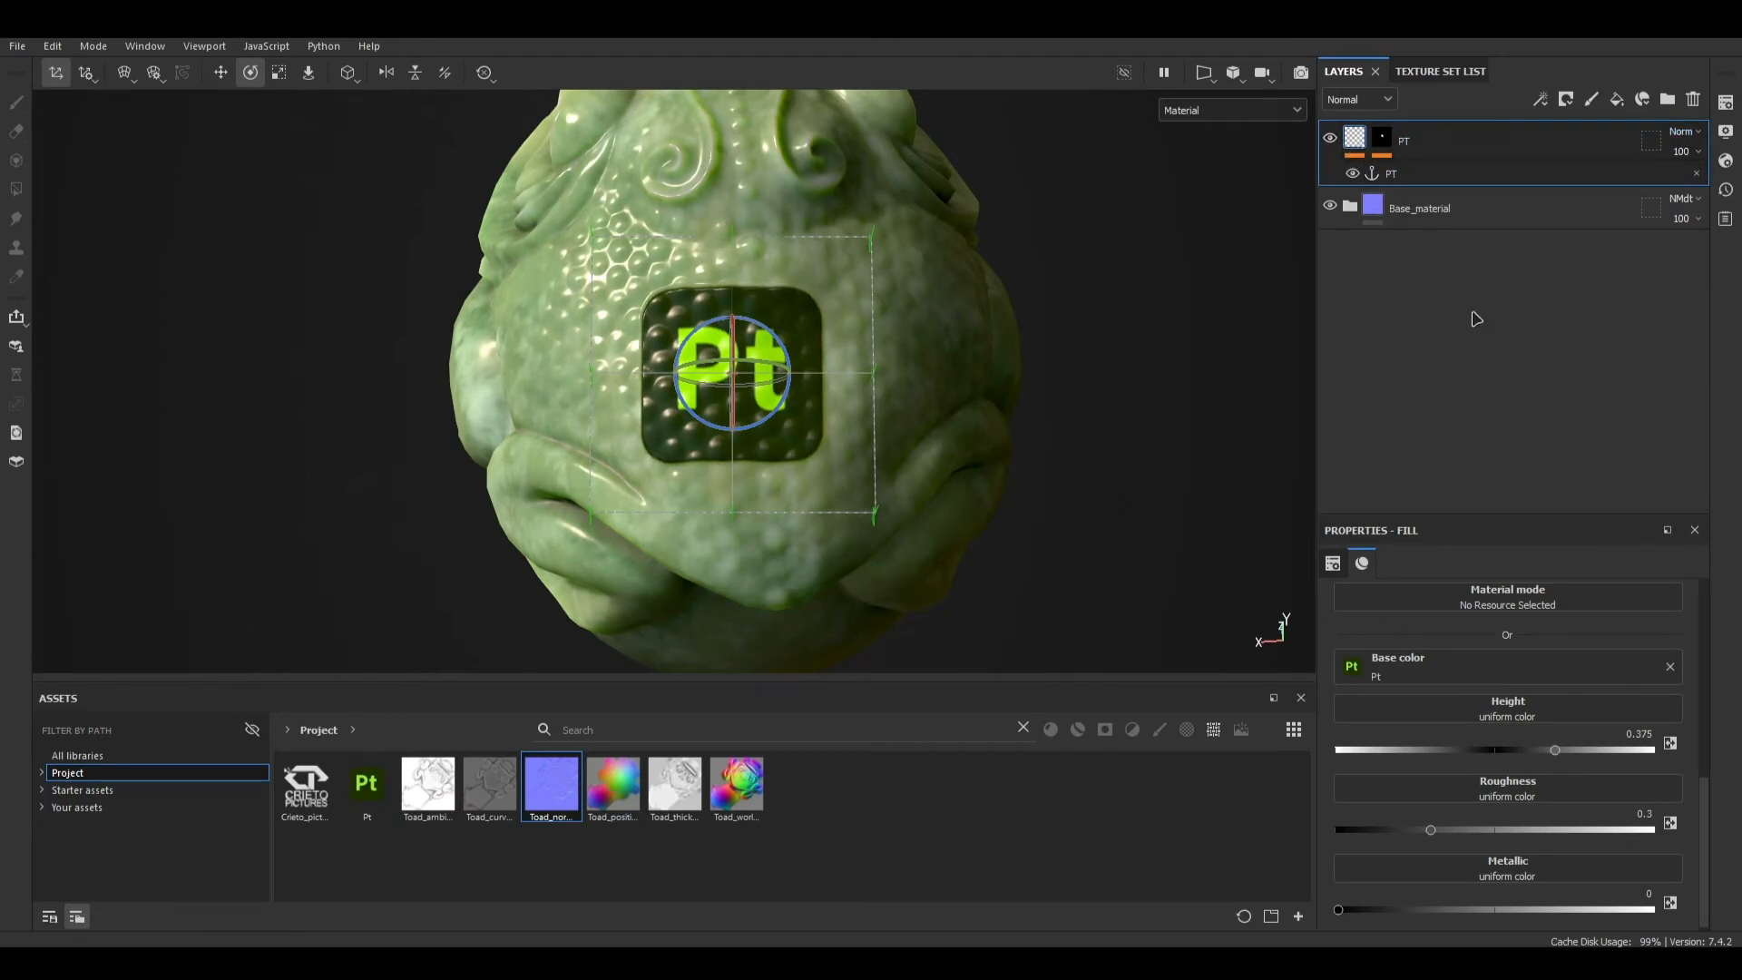
Step: Enable the normal channel in the PT layer's fill material so the logo covers the baked bumps
scroll(1576, 695, "up", 4)
left_click(1603, 787)
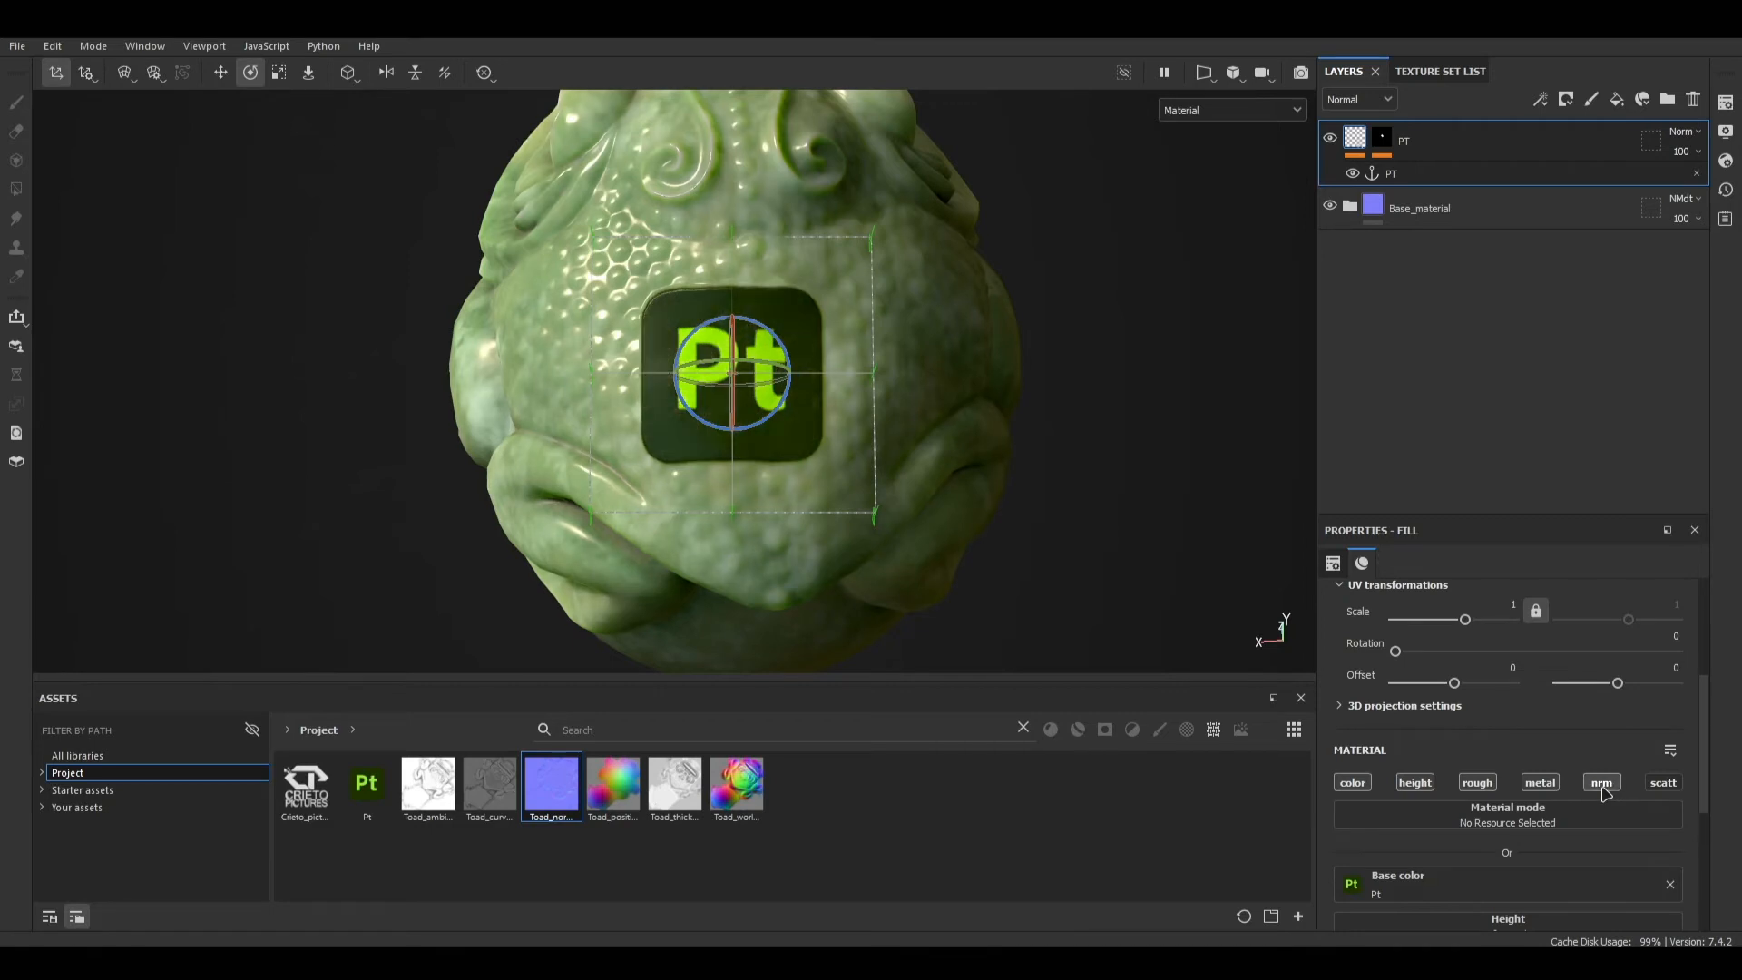
mouse_move(842, 480)
left_mouse_down("alt")
mouse_move(804, 427)
mouse_move(1058, 381)
mouse_move(898, 509)
mouse_move(829, 457)
left_mouse_up("alt")
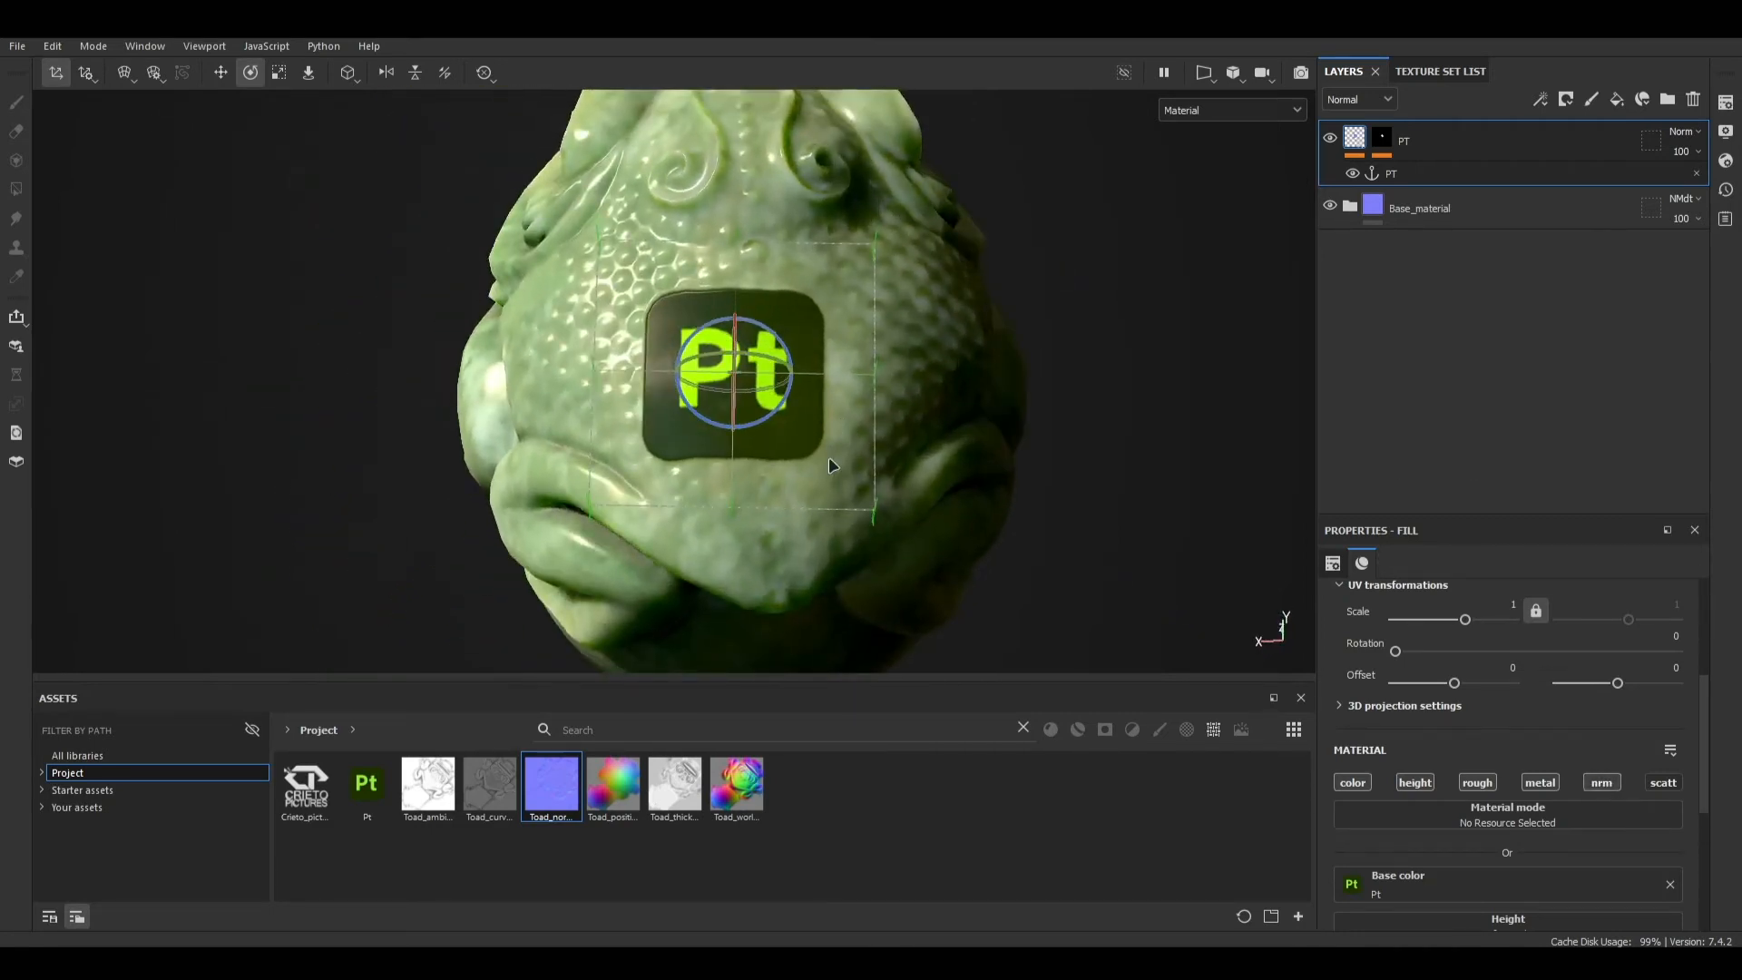
Step: Inspect the logo area in the Roughness, Metallic and Normal channel views, and return to the Material view
left_click(1248, 119)
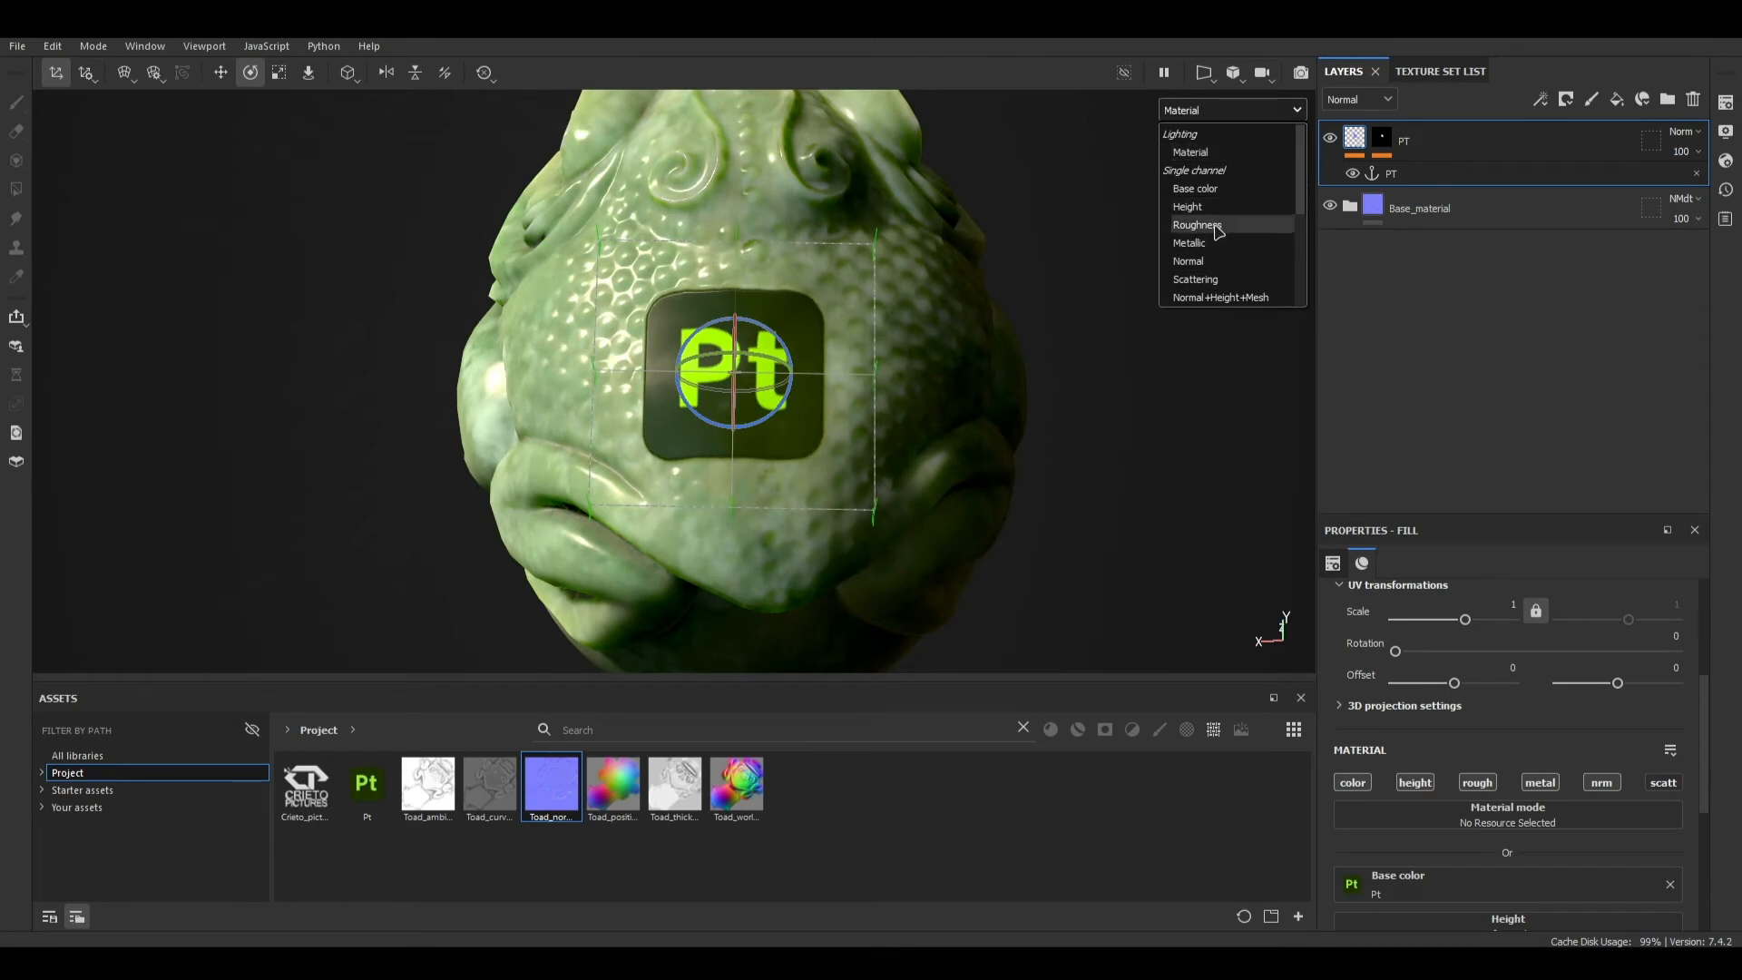
left_click(1223, 225)
left_click(1228, 116)
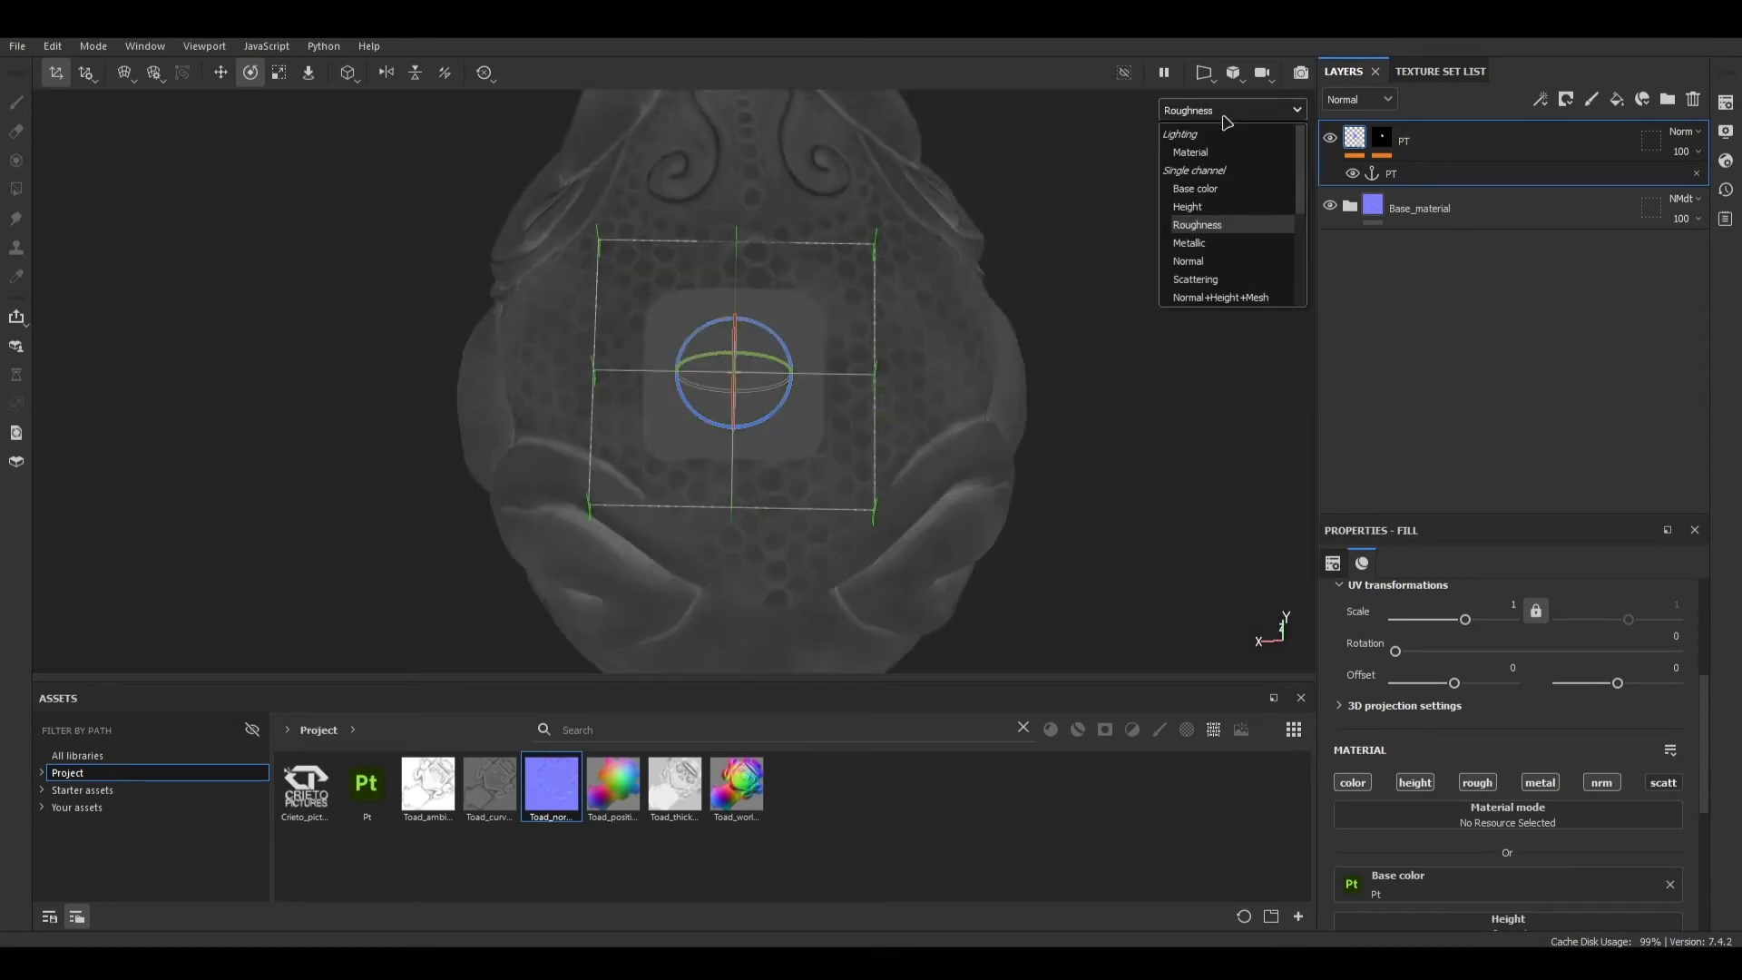
left_click(1226, 254)
left_click(1229, 110)
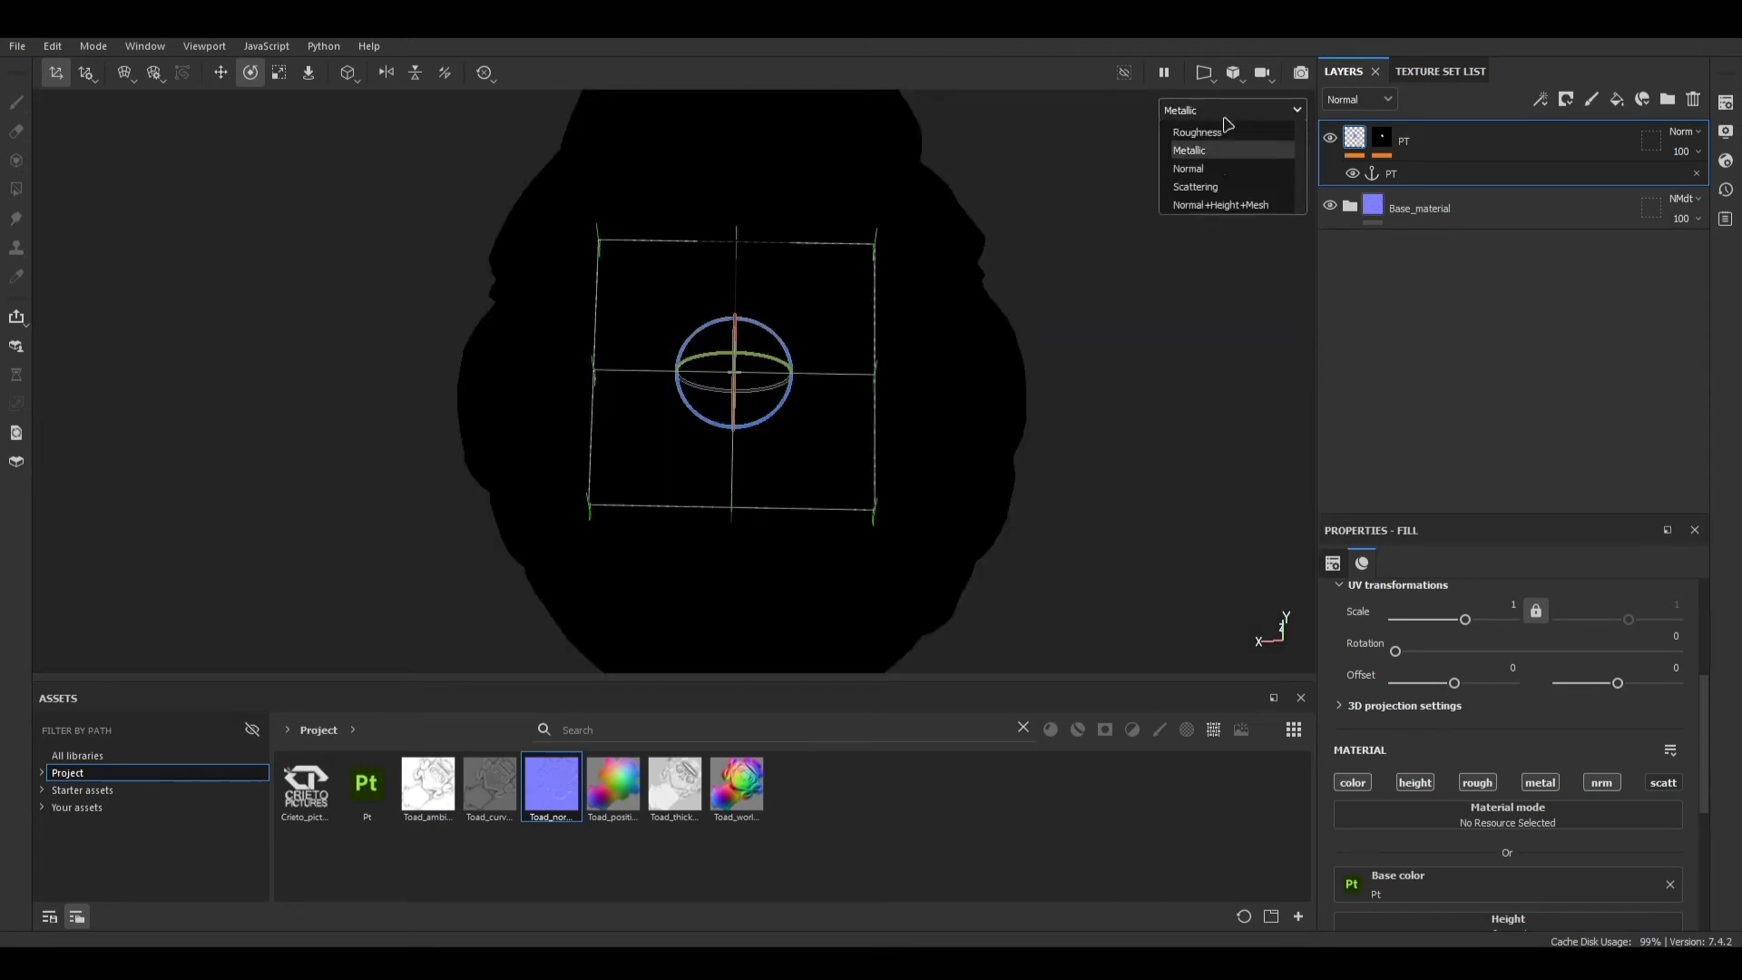
left_click(1212, 268)
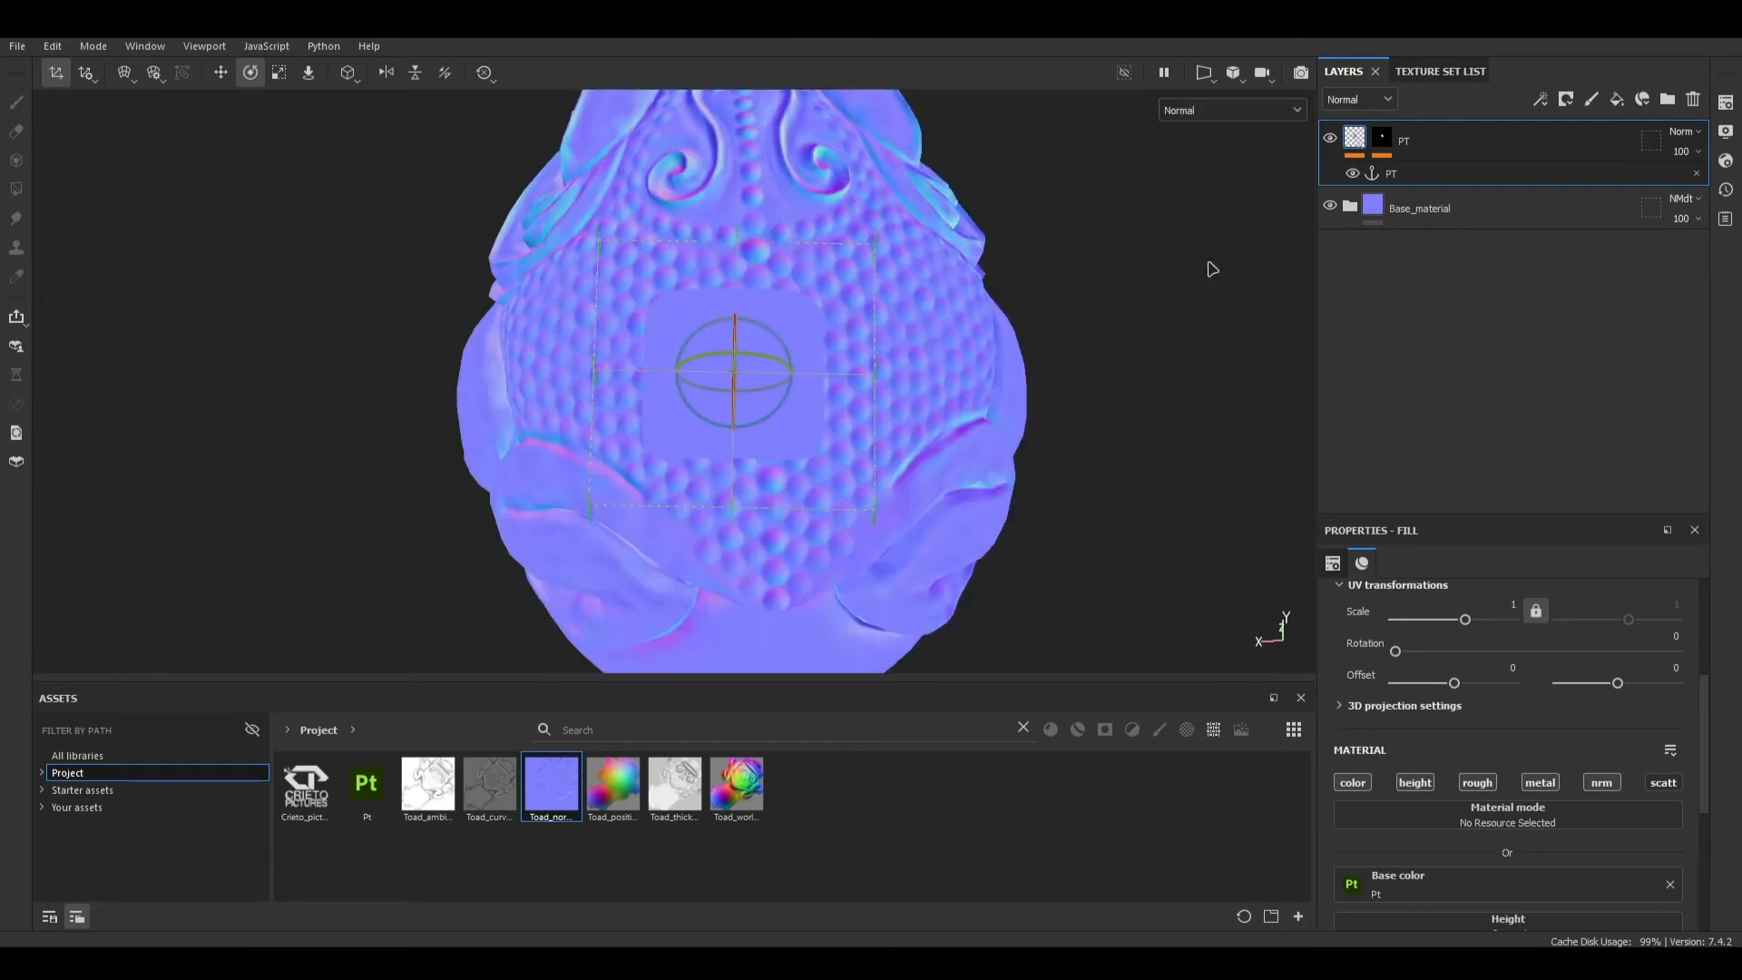
left_click(1229, 112)
left_click(1216, 150)
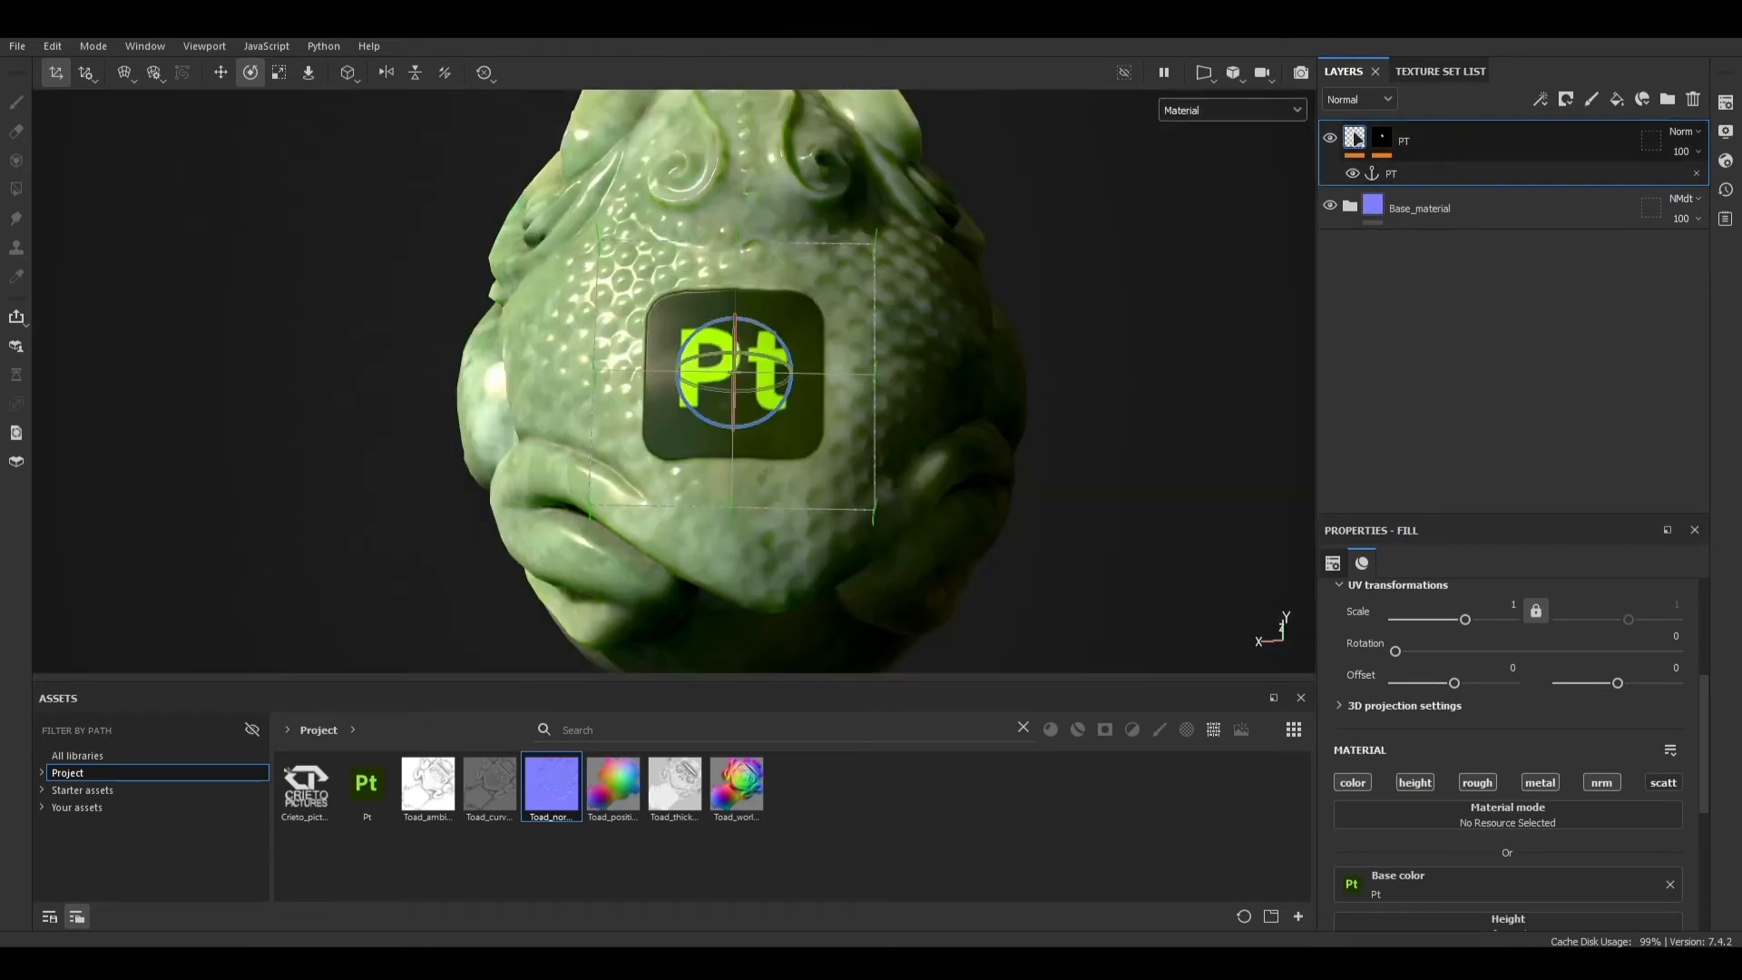
Step: Try moving the Pt logo projection across the toad's back, and undo the move
left_click_drag(671, 381, 844, 369, "alt")
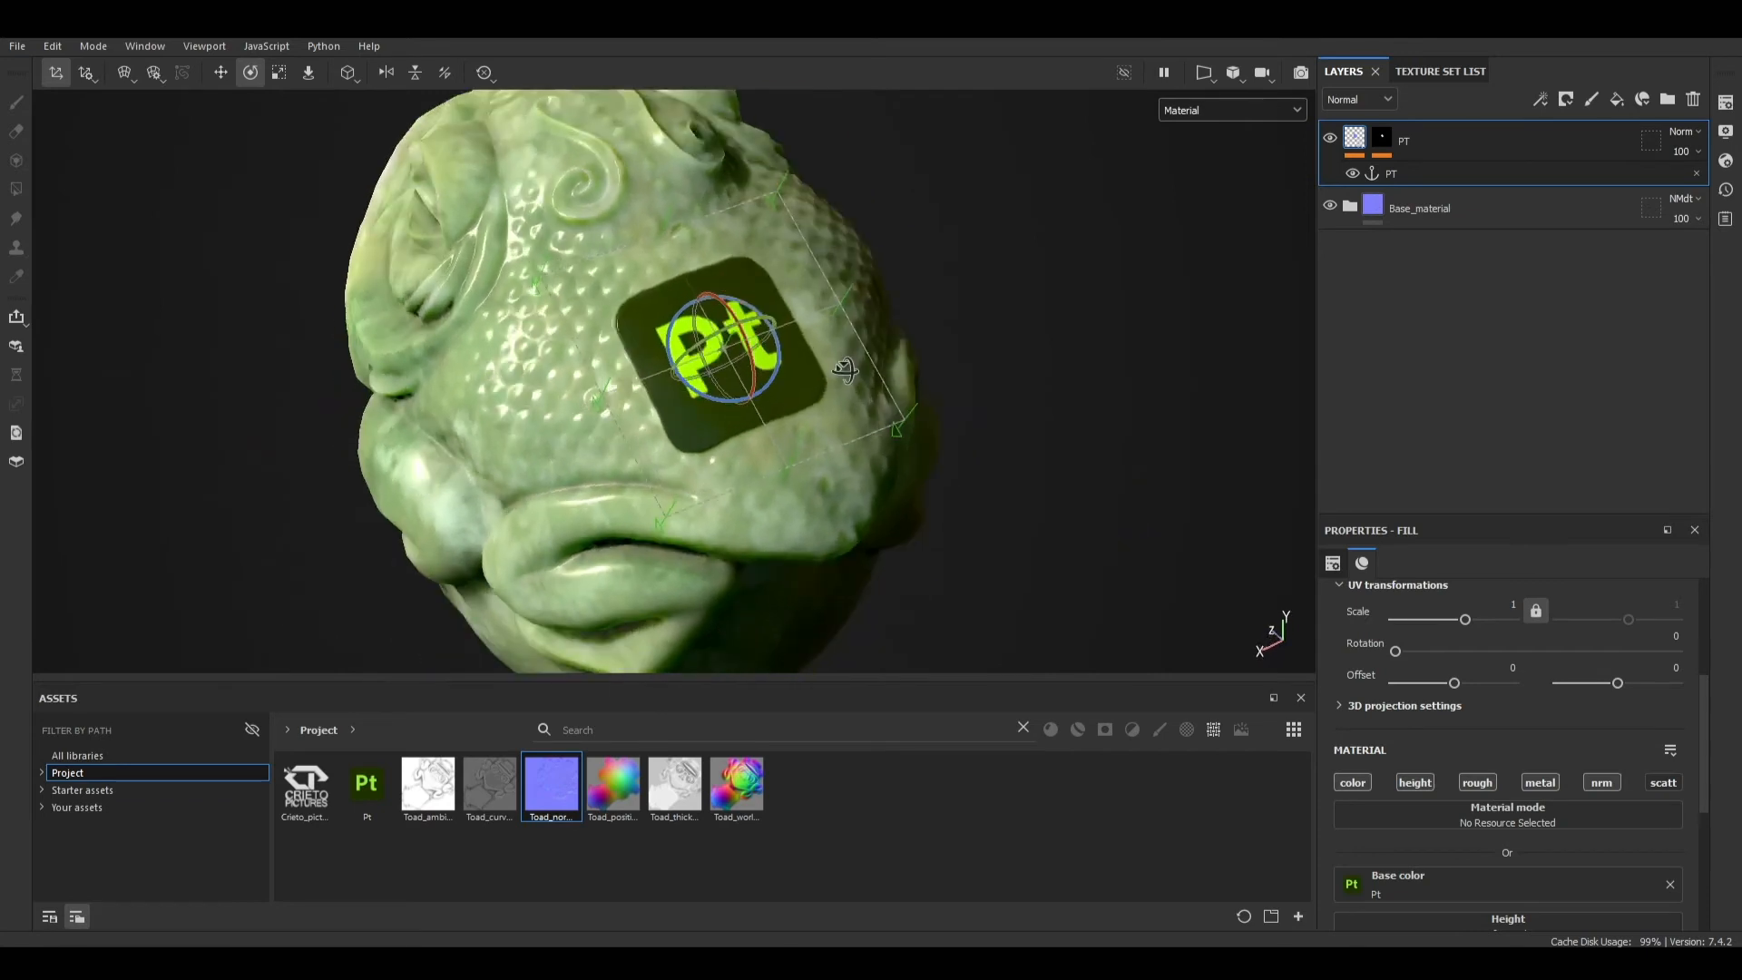
key("w")
left_click_drag(723, 358, 751, 335)
left_click_drag(694, 408, 1112, 307, "alt")
key("ctrl+z")
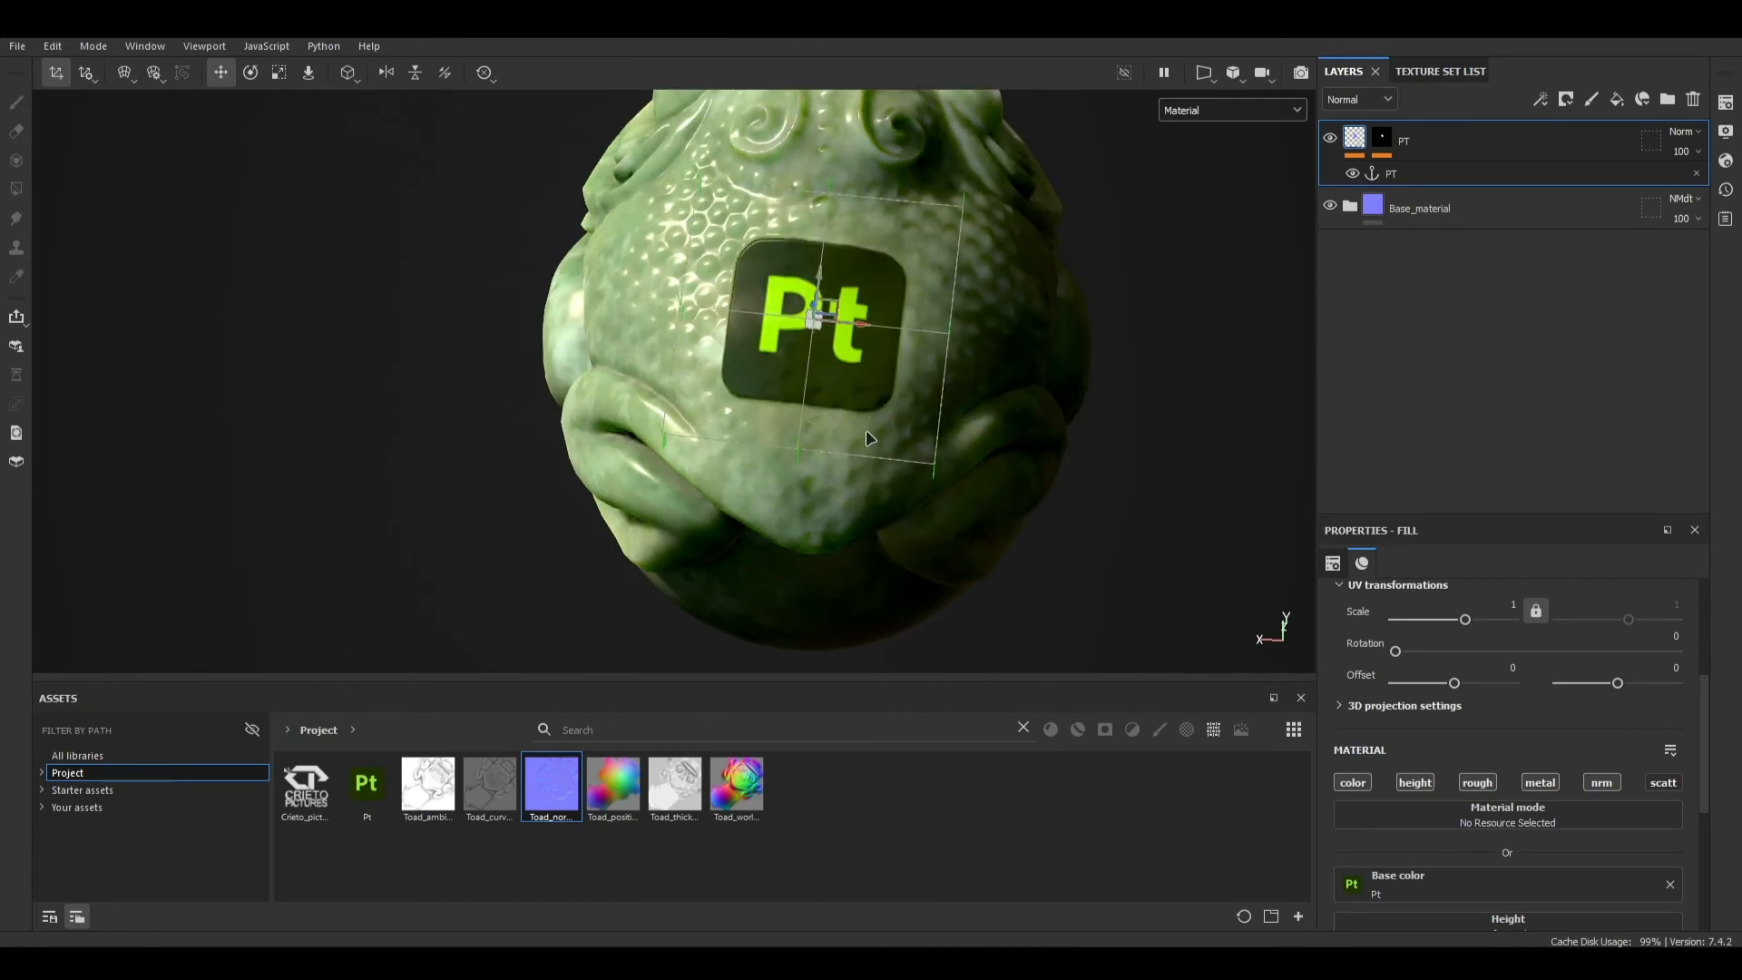
Step: Duplicate the PT layer directly beneath the original and rename the copy CP
left_click_drag(869, 439, 941, 454, "alt")
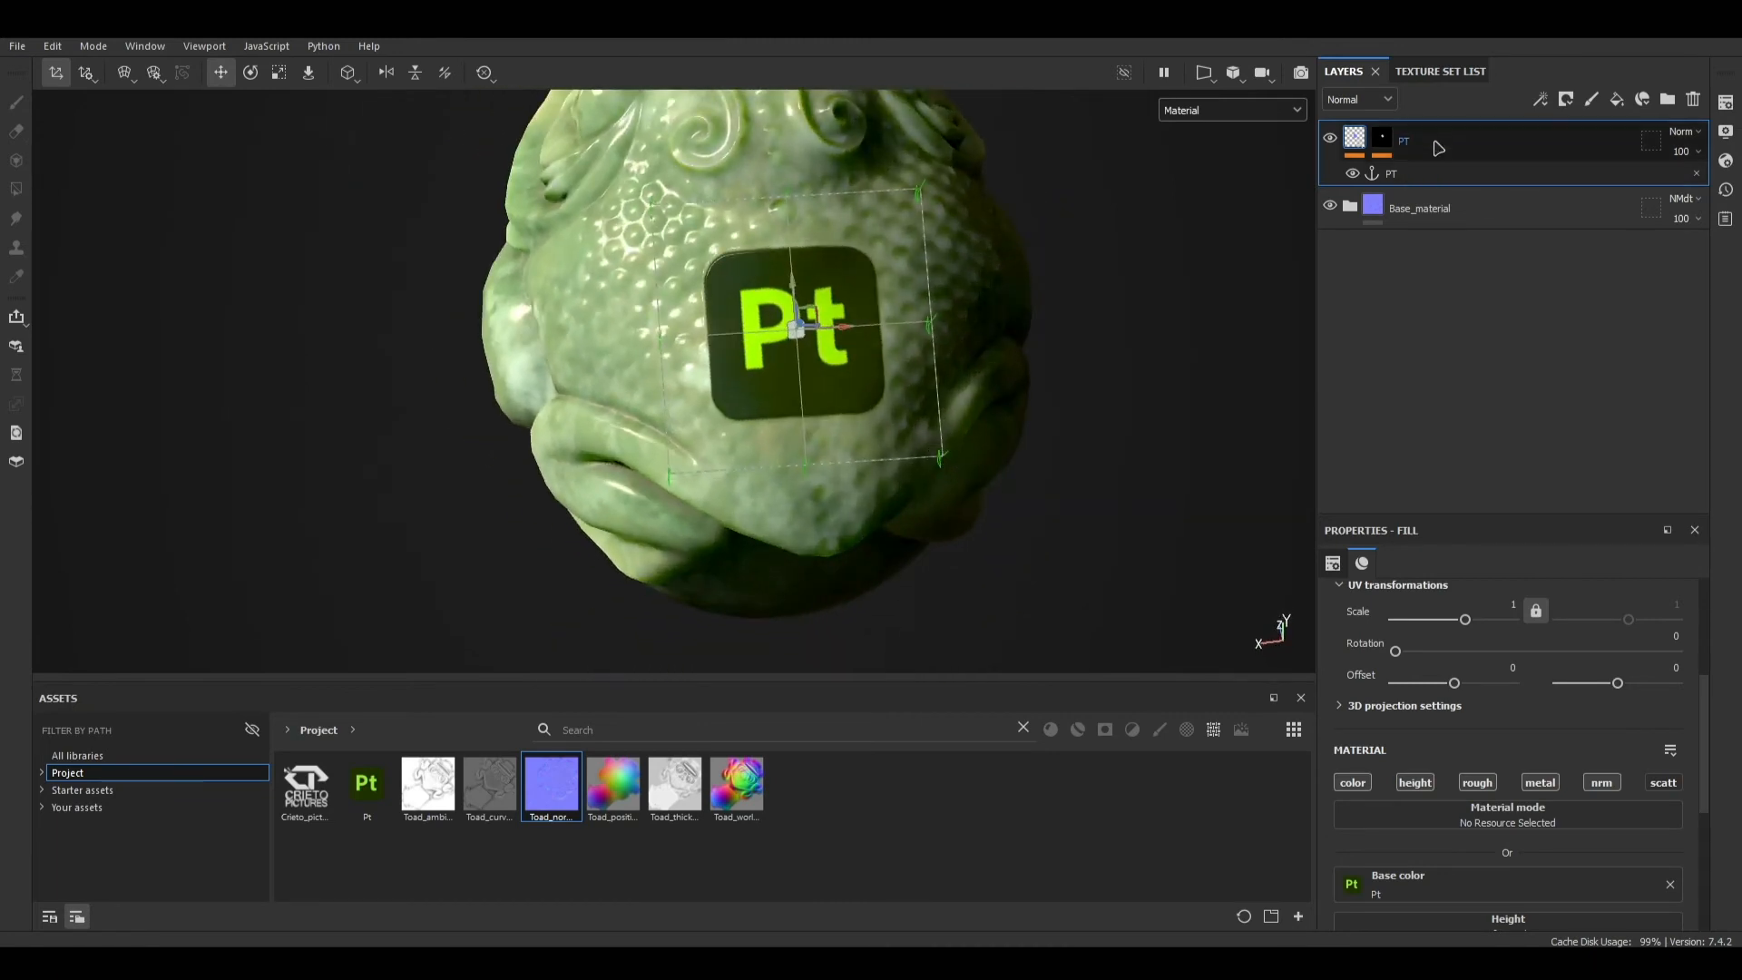
left_click(1330, 140)
left_click(1330, 140)
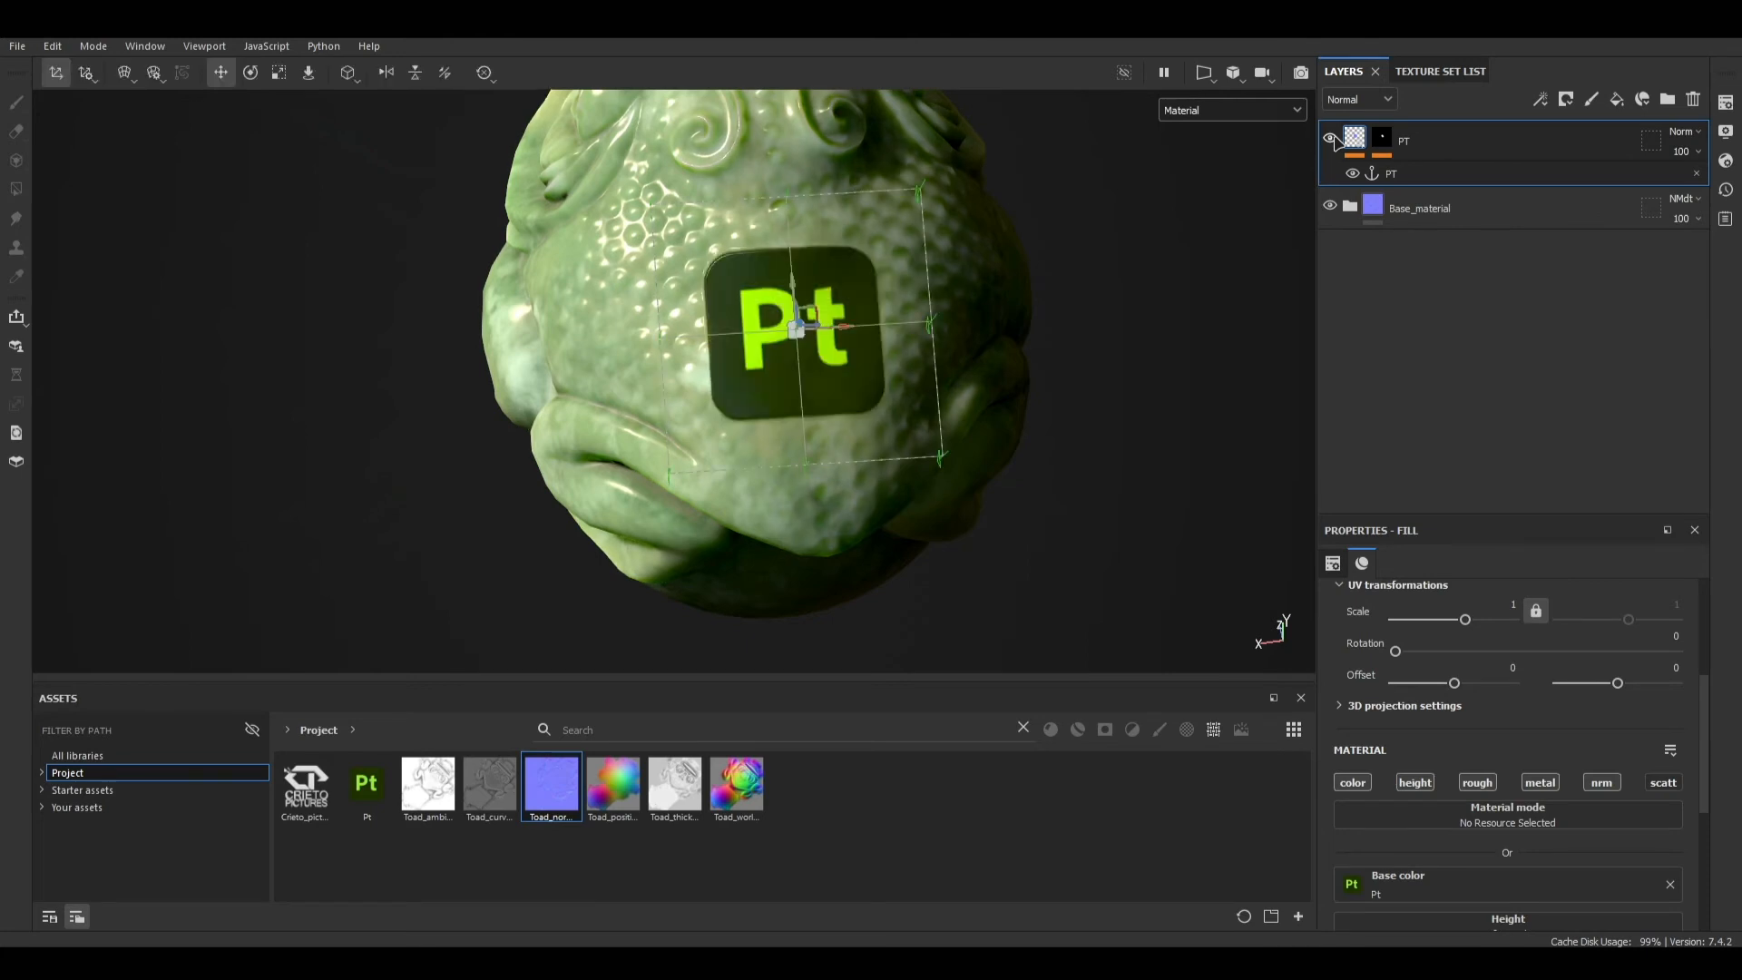
left_click_drag(1437, 143, 1437, 184, "ctrl")
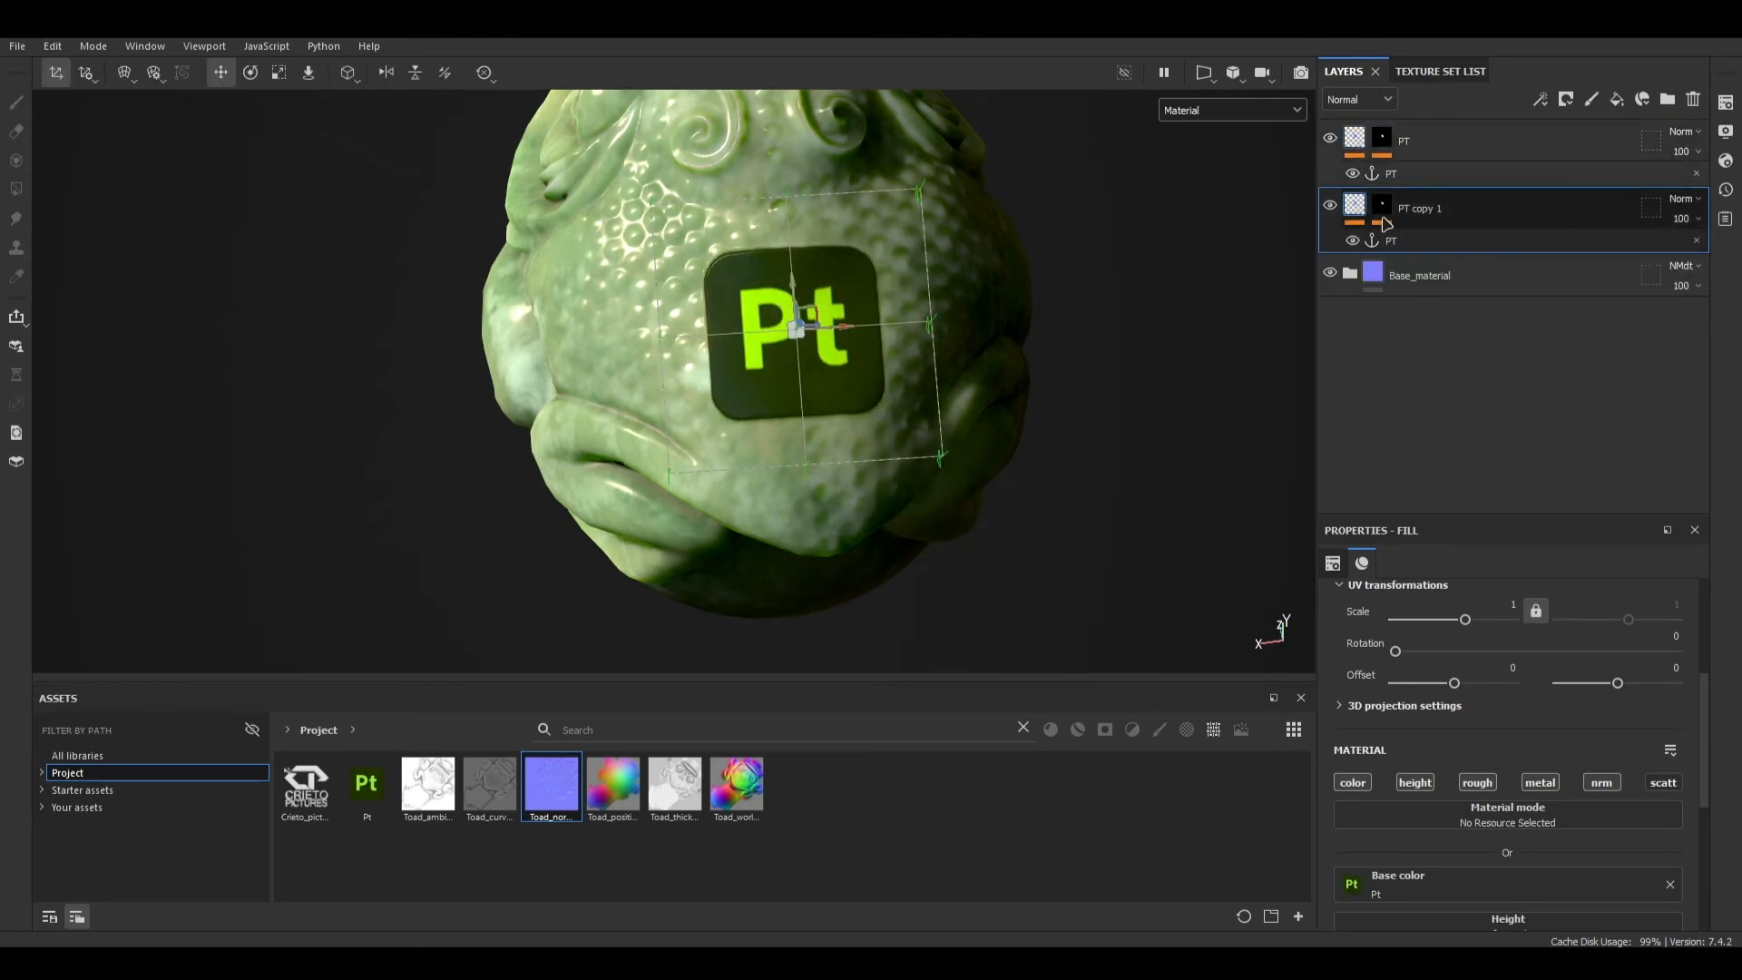
double_click(1420, 209)
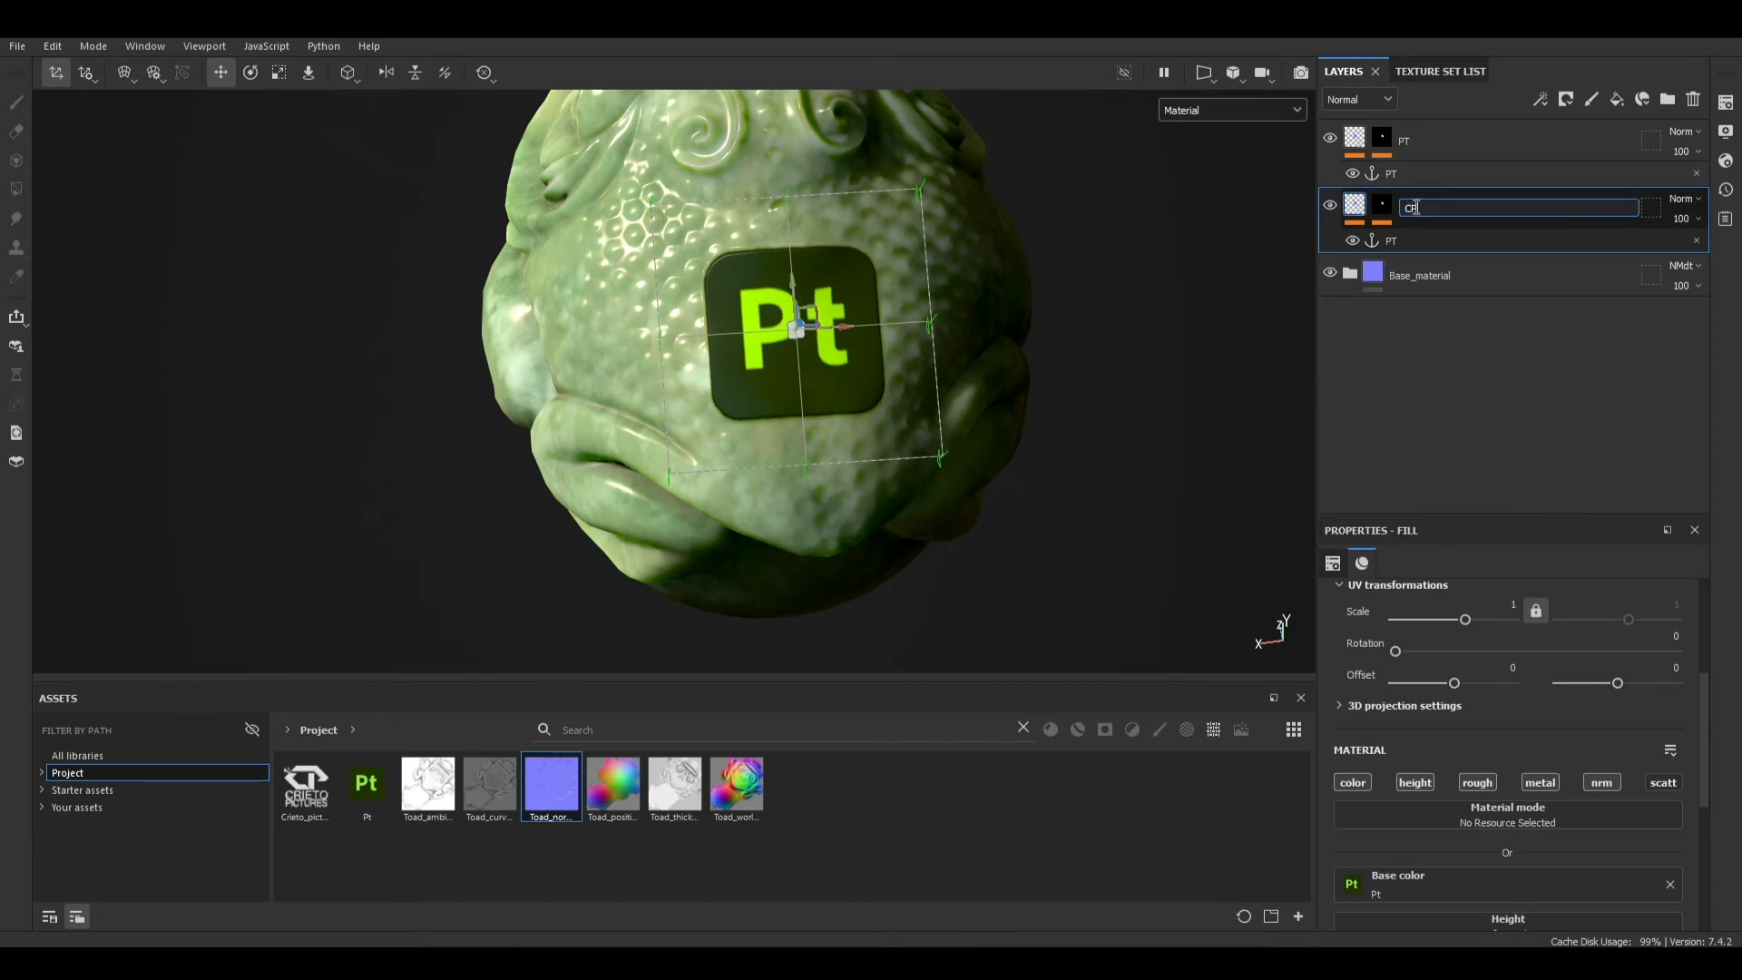
type("CP")
key("Return")
Step: Rename the anchor point on the CP layer to CP
left_click(1397, 240)
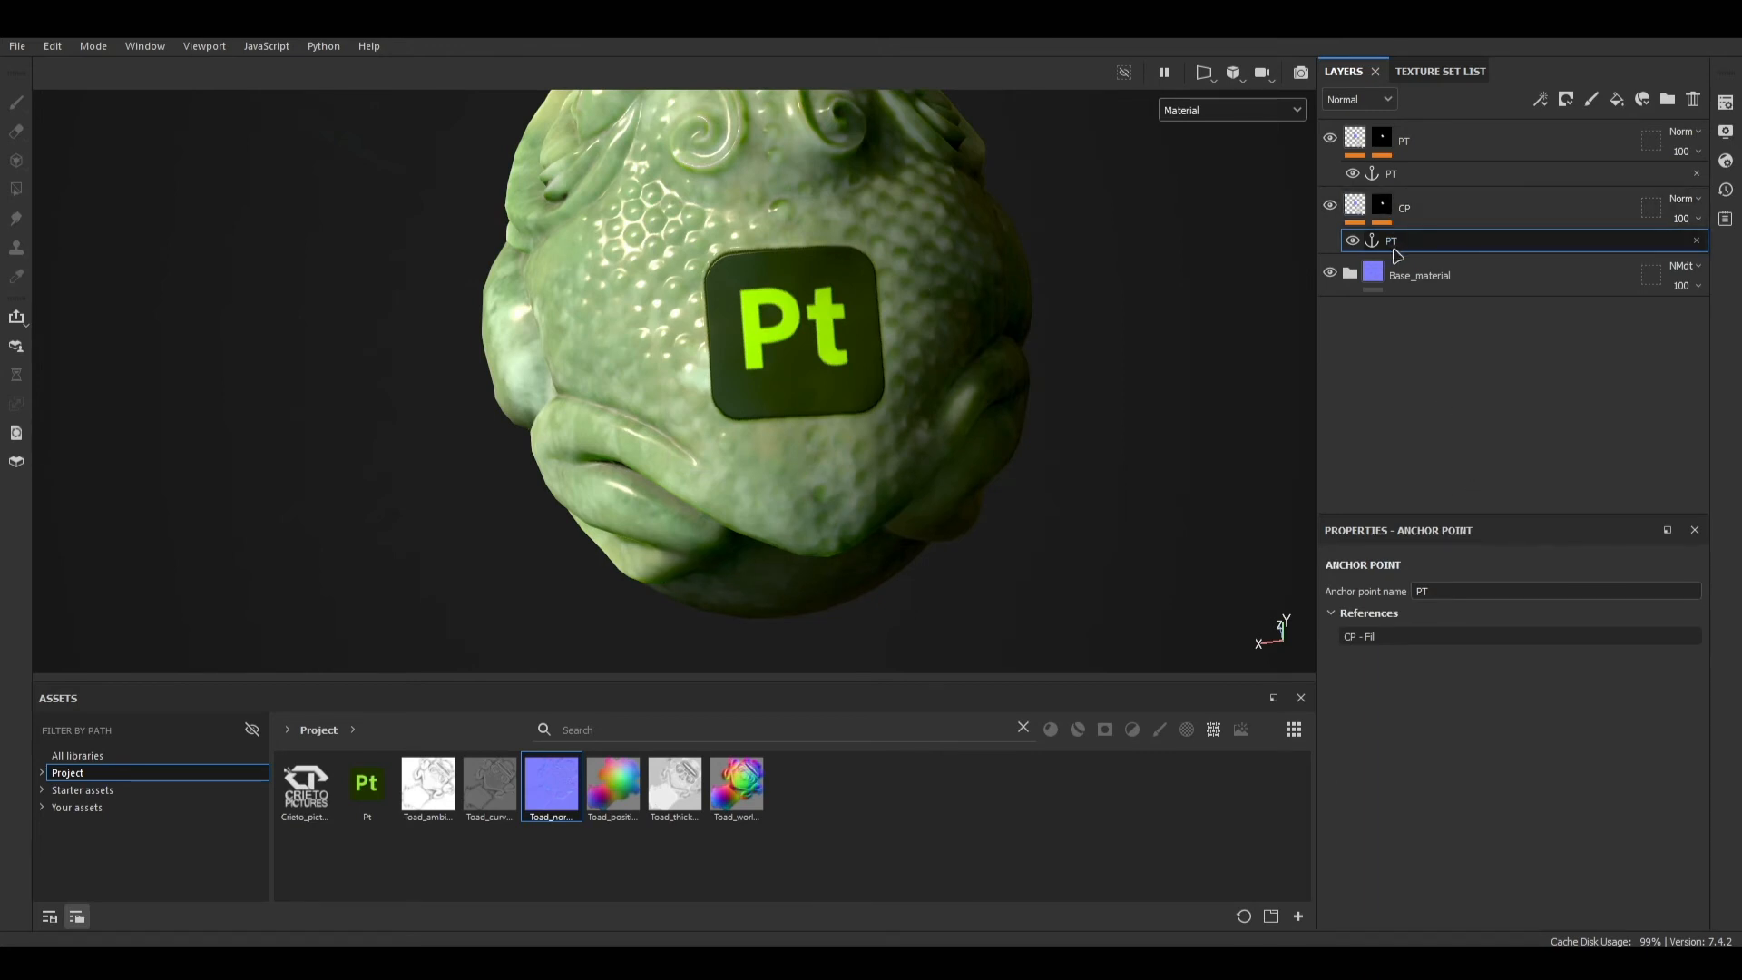
double_click(1391, 243)
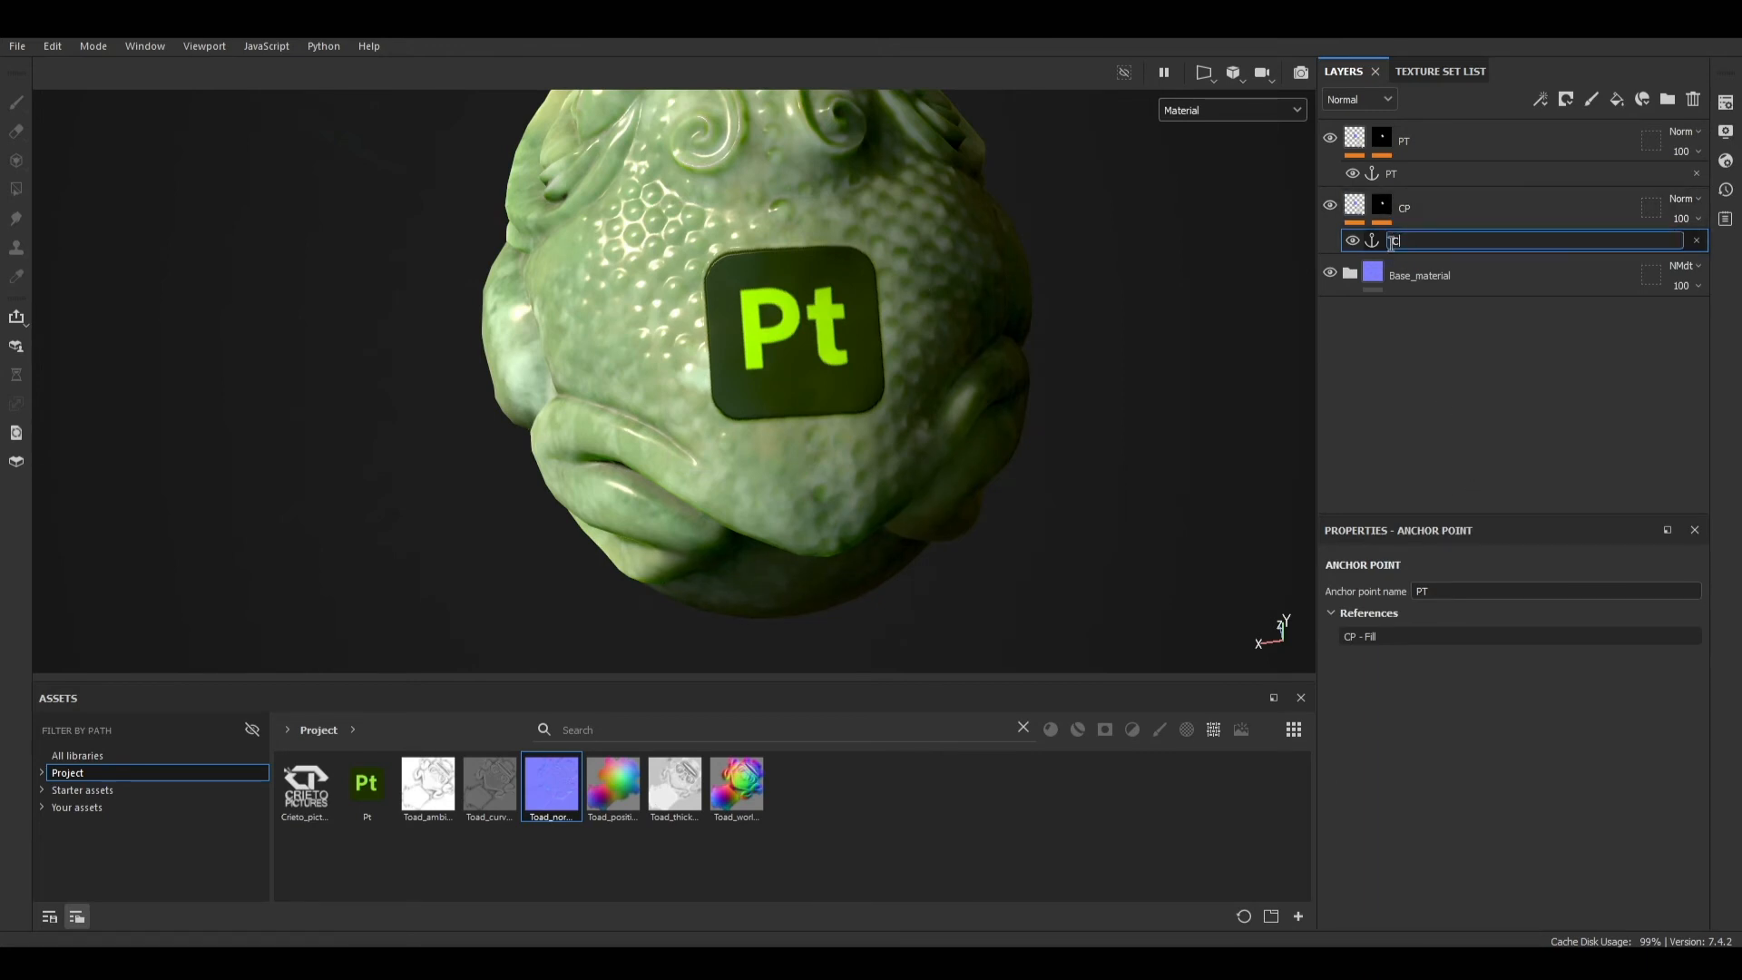
type("CP")
key("Return")
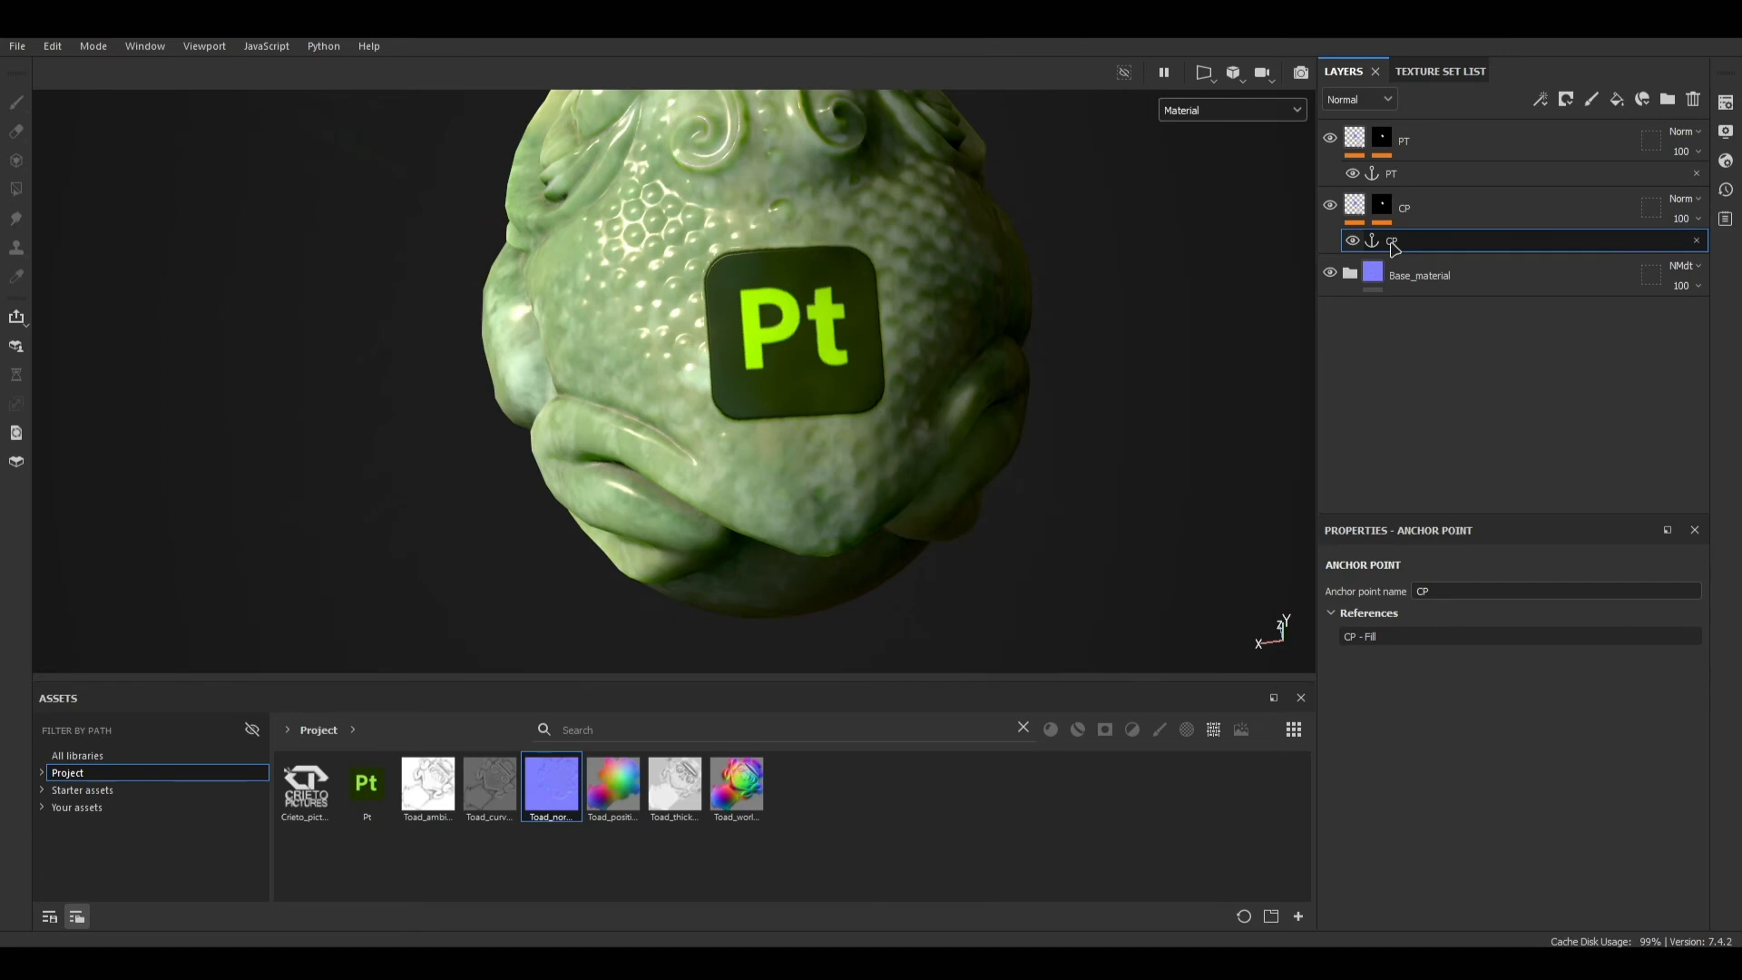
Step: Use the Crieto_pictures image as the CP layer's base color and scale its projection down on the toad's back
left_click(1383, 212)
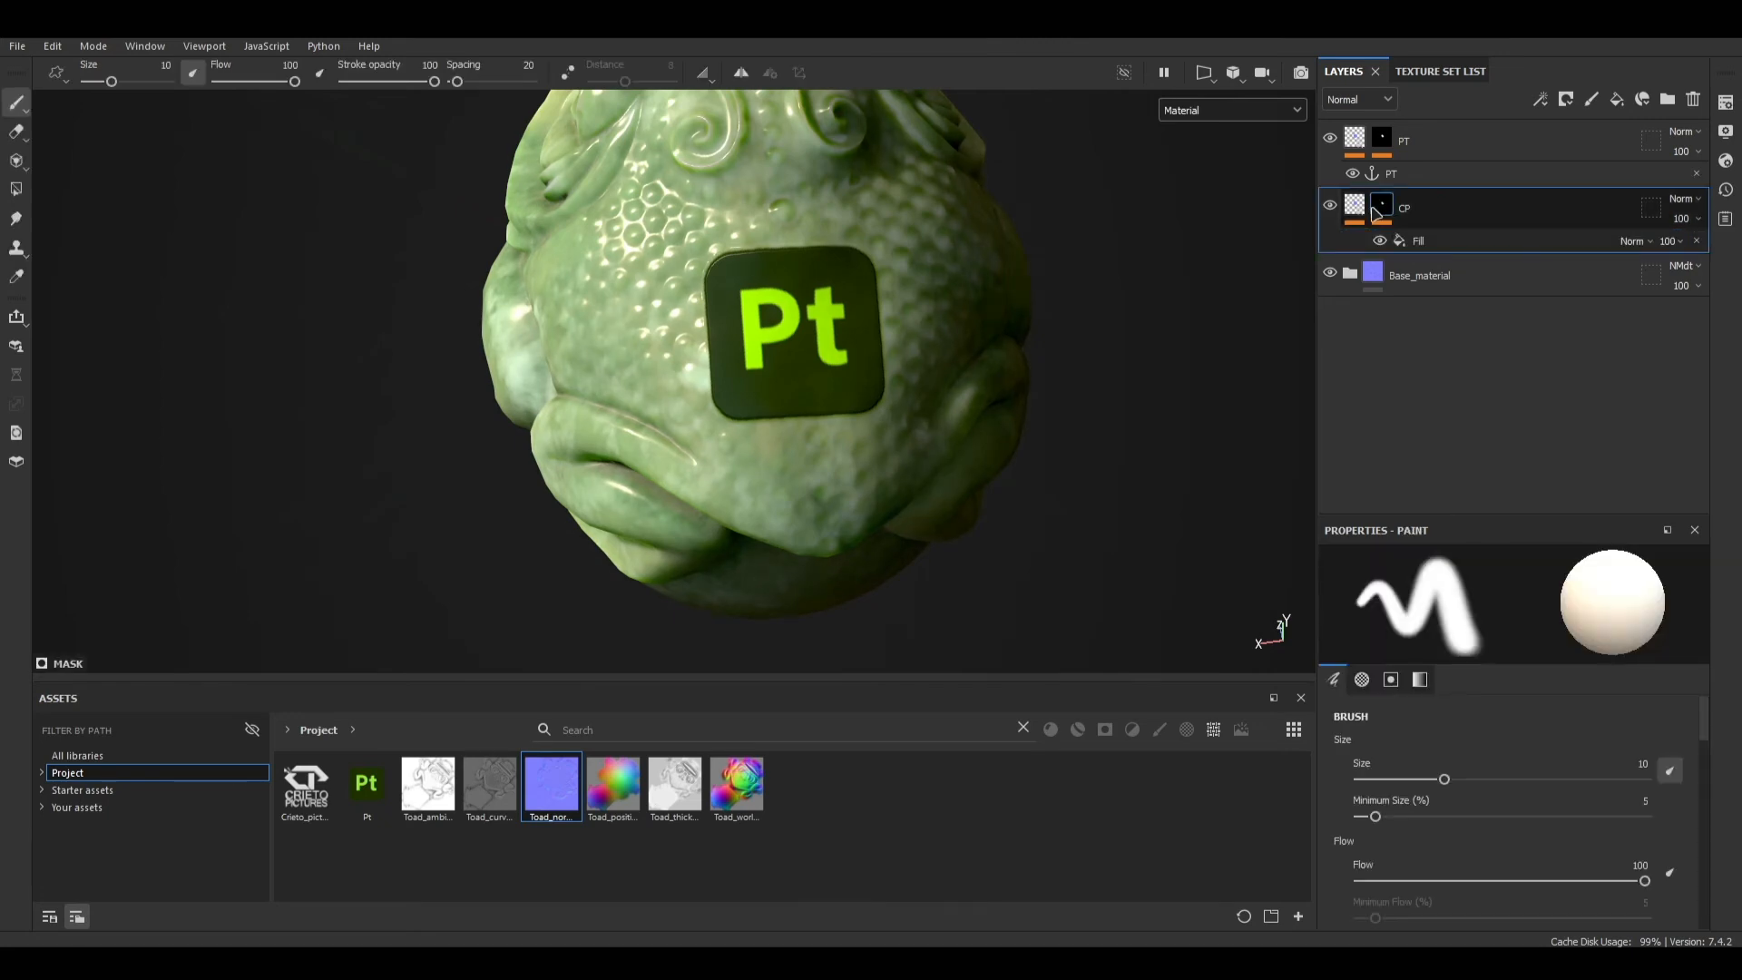
left_click(1354, 207)
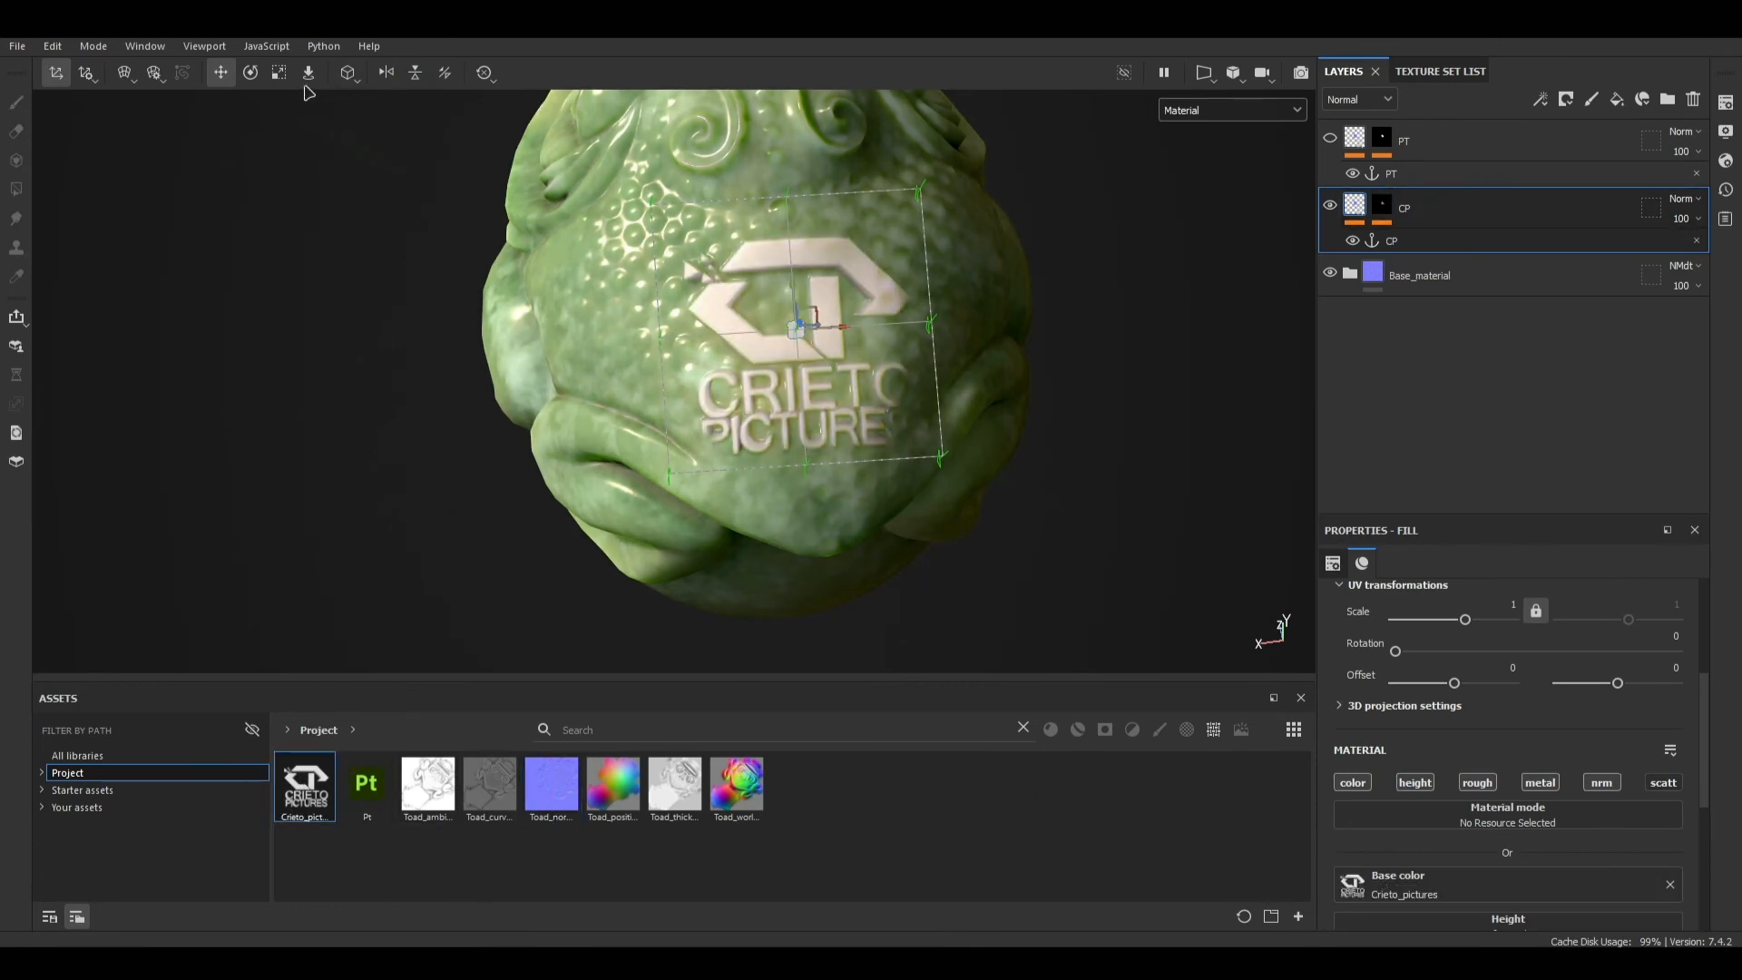
left_click_drag(791, 334, 602, 32)
middle_click_drag(804, 173, 819, 252, "alt")
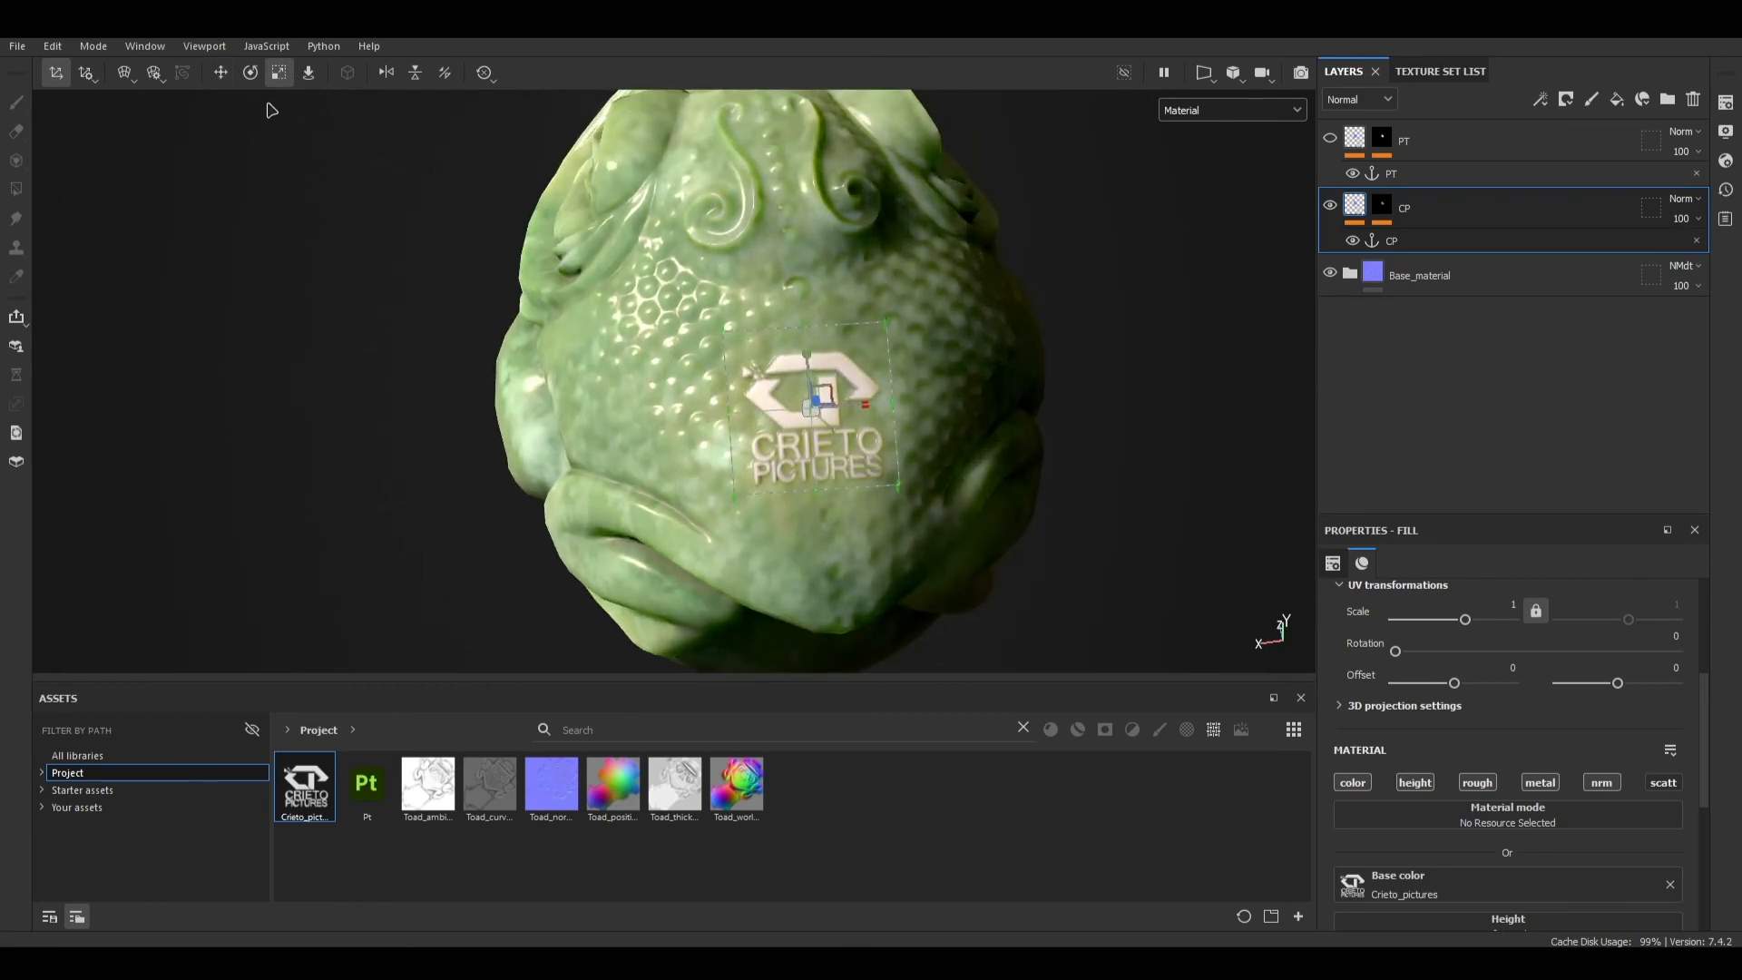
Step: Reposition the Crieto Pictures logo projection onto the toad's side, next to the Pt logo
left_click(222, 74)
left_click_drag(813, 415, 660, 357)
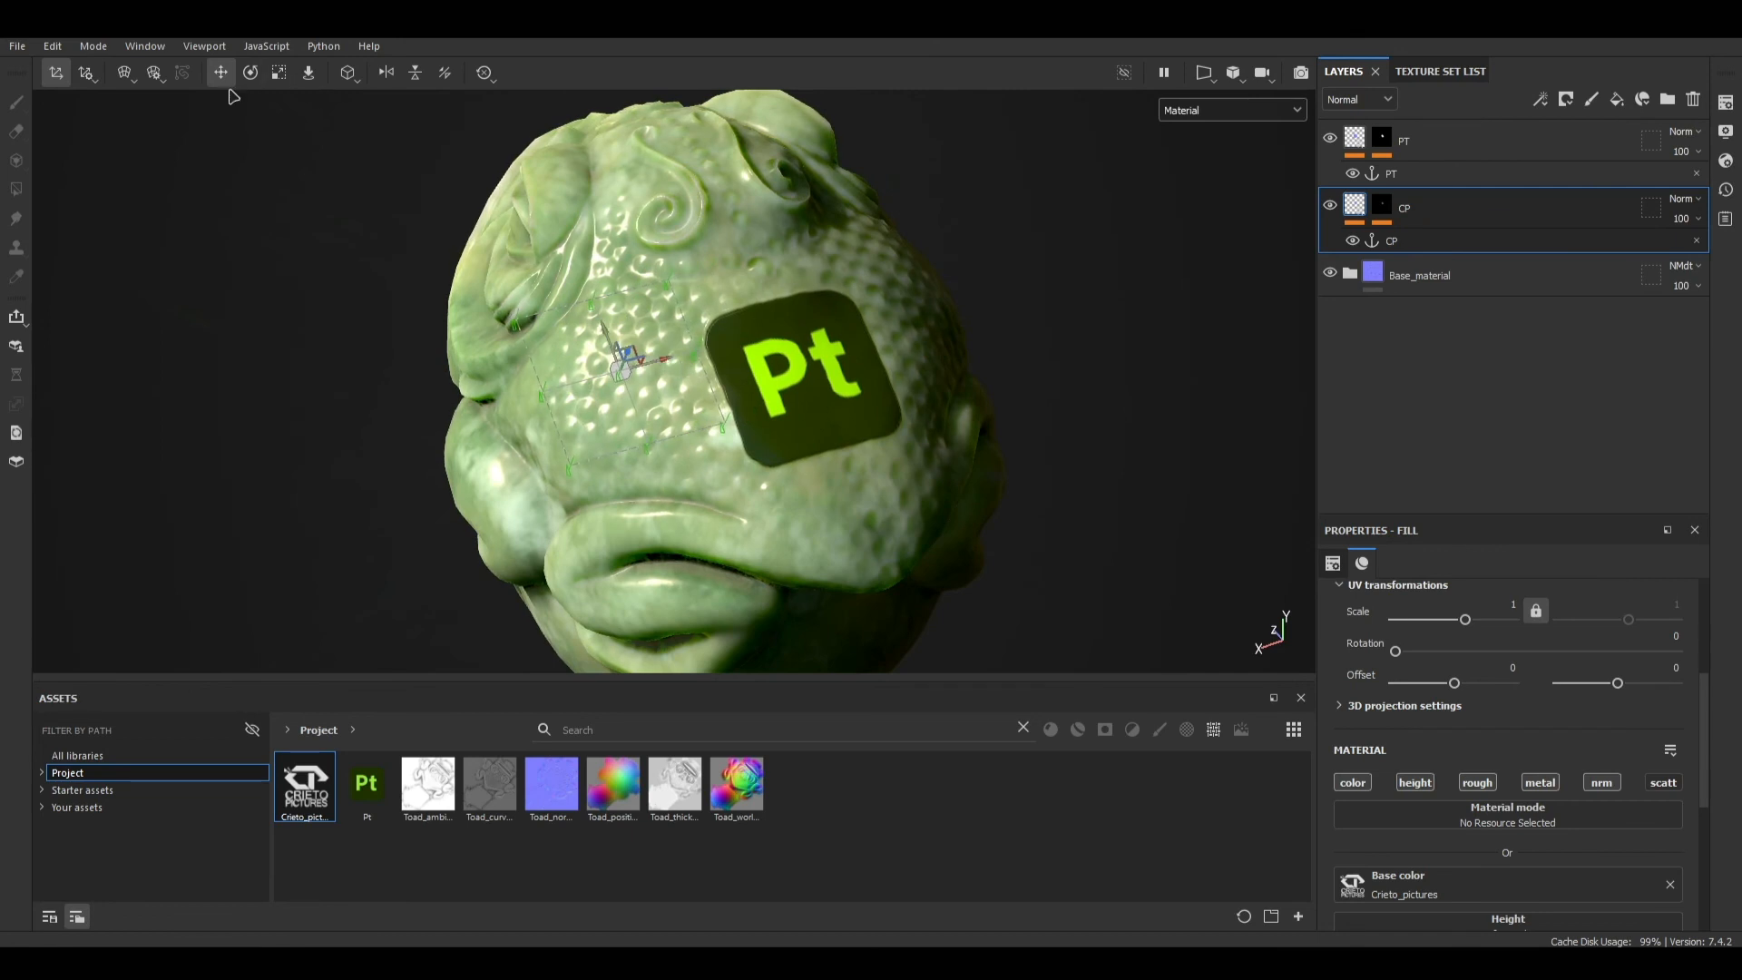
left_click(250, 74)
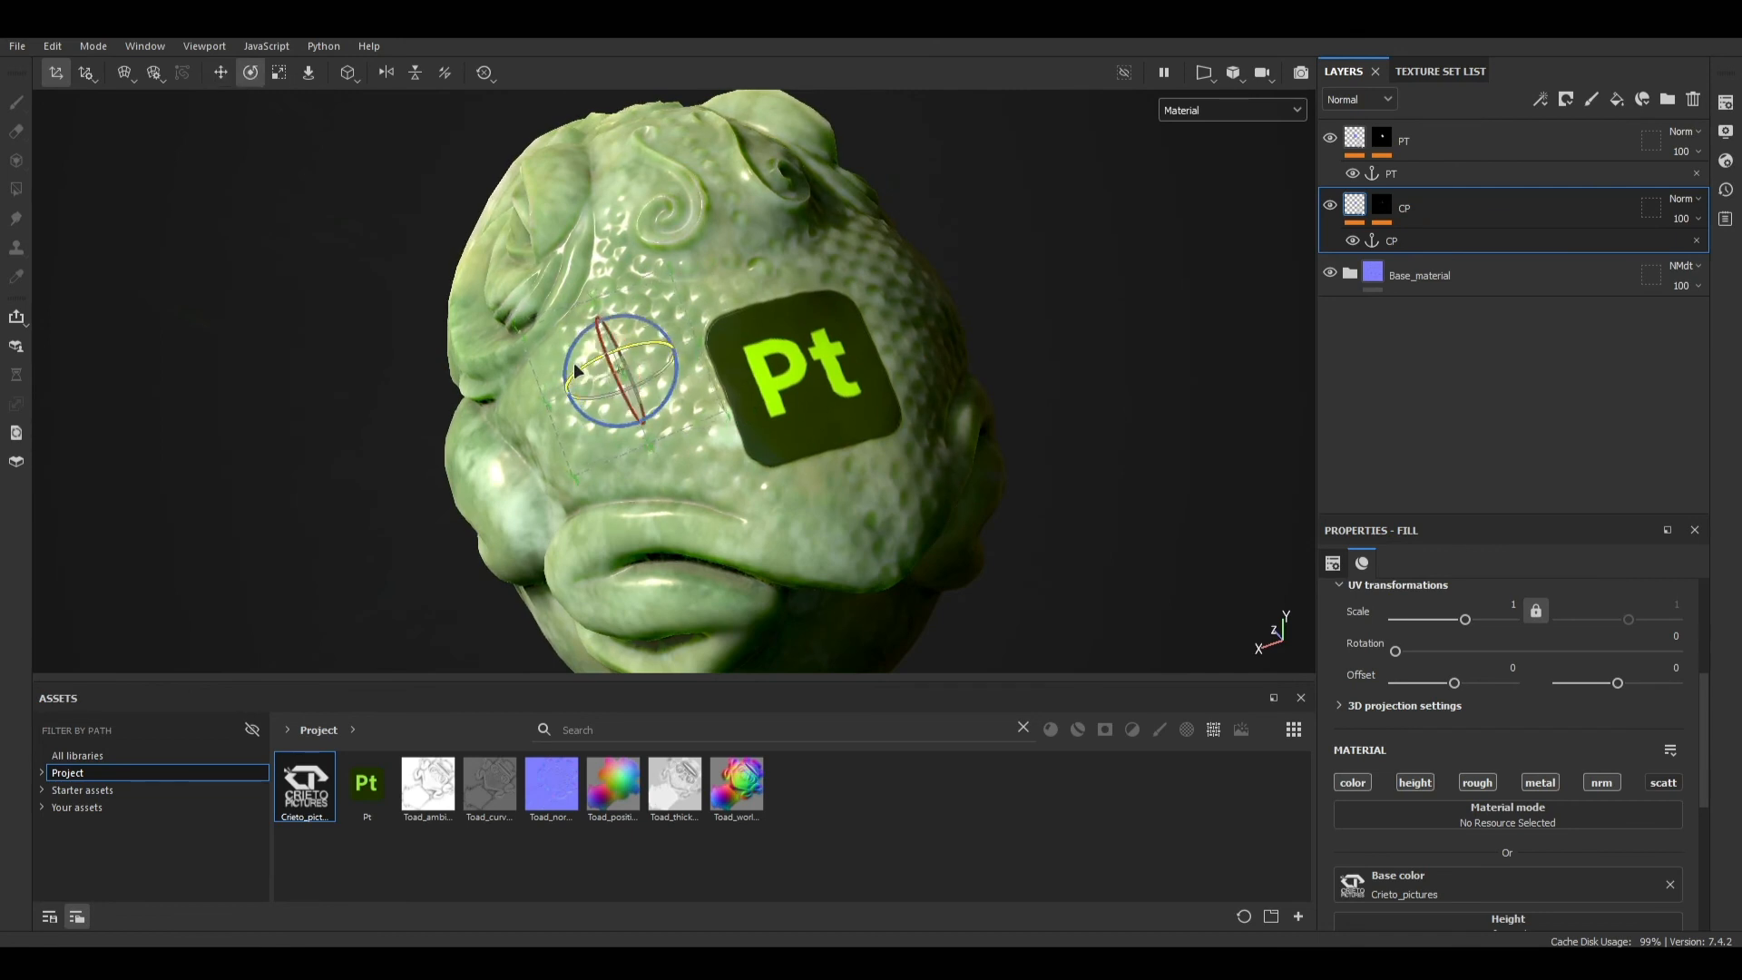
left_click_drag(626, 372, 871, 303, "alt")
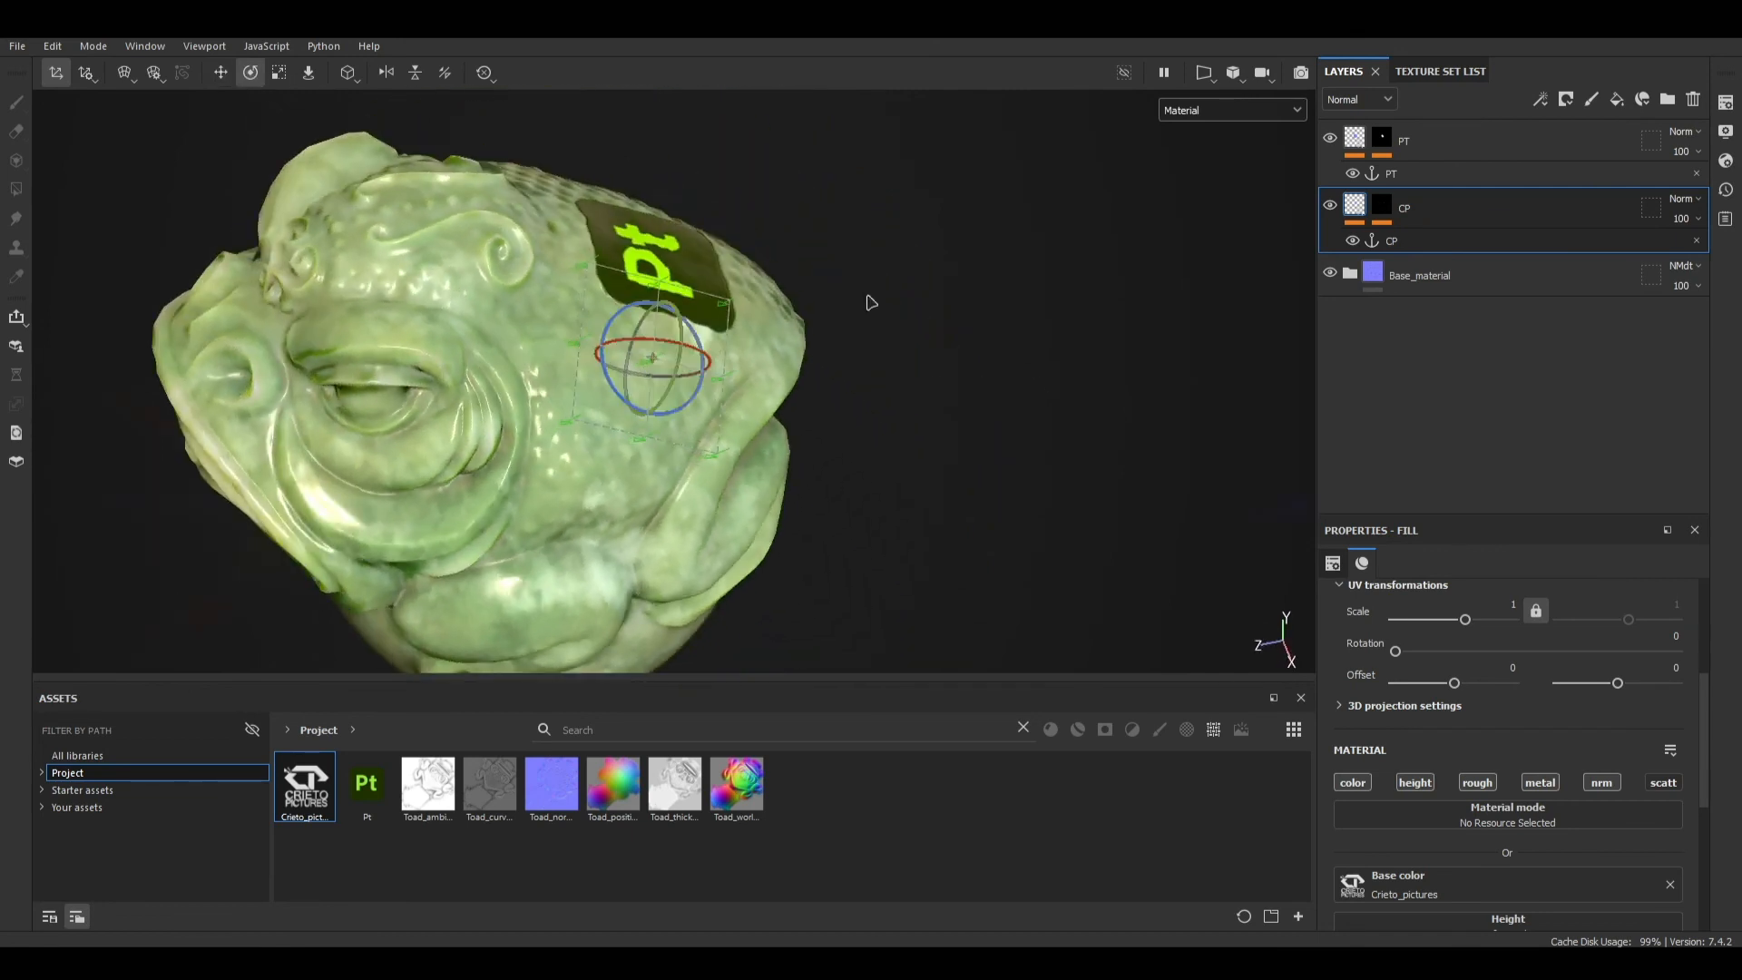
left_click(220, 73)
left_click_drag(666, 357, 396, 428)
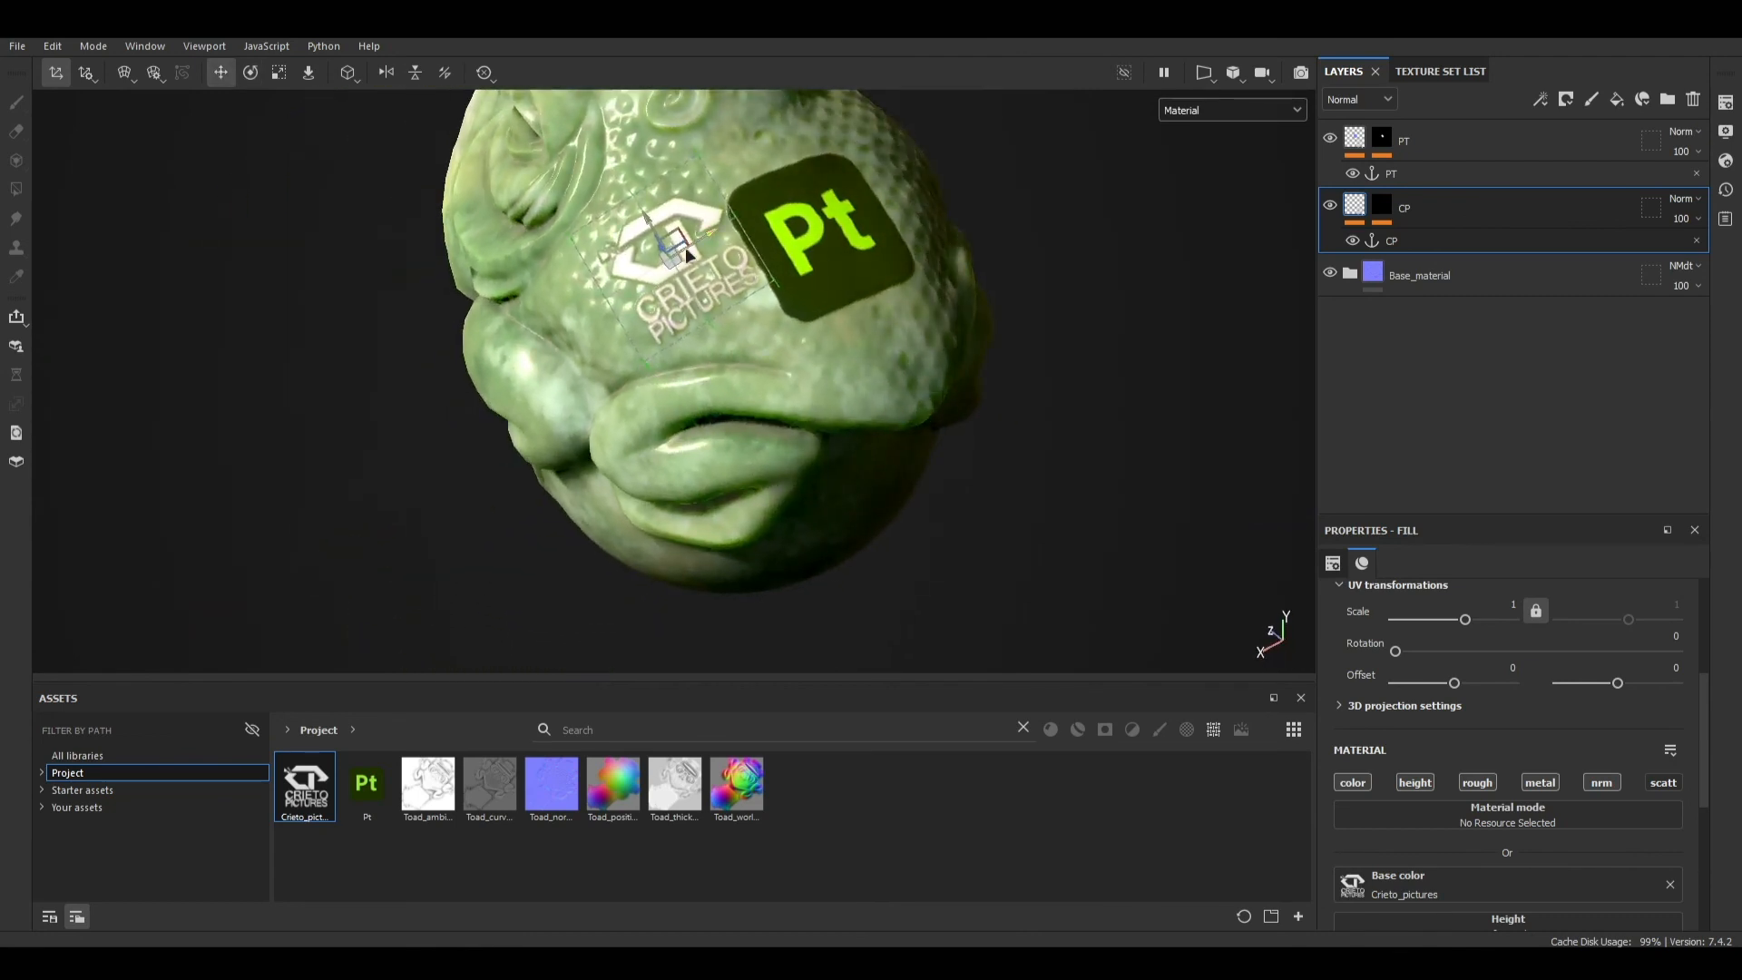
left_click_drag(712, 237, 700, 245)
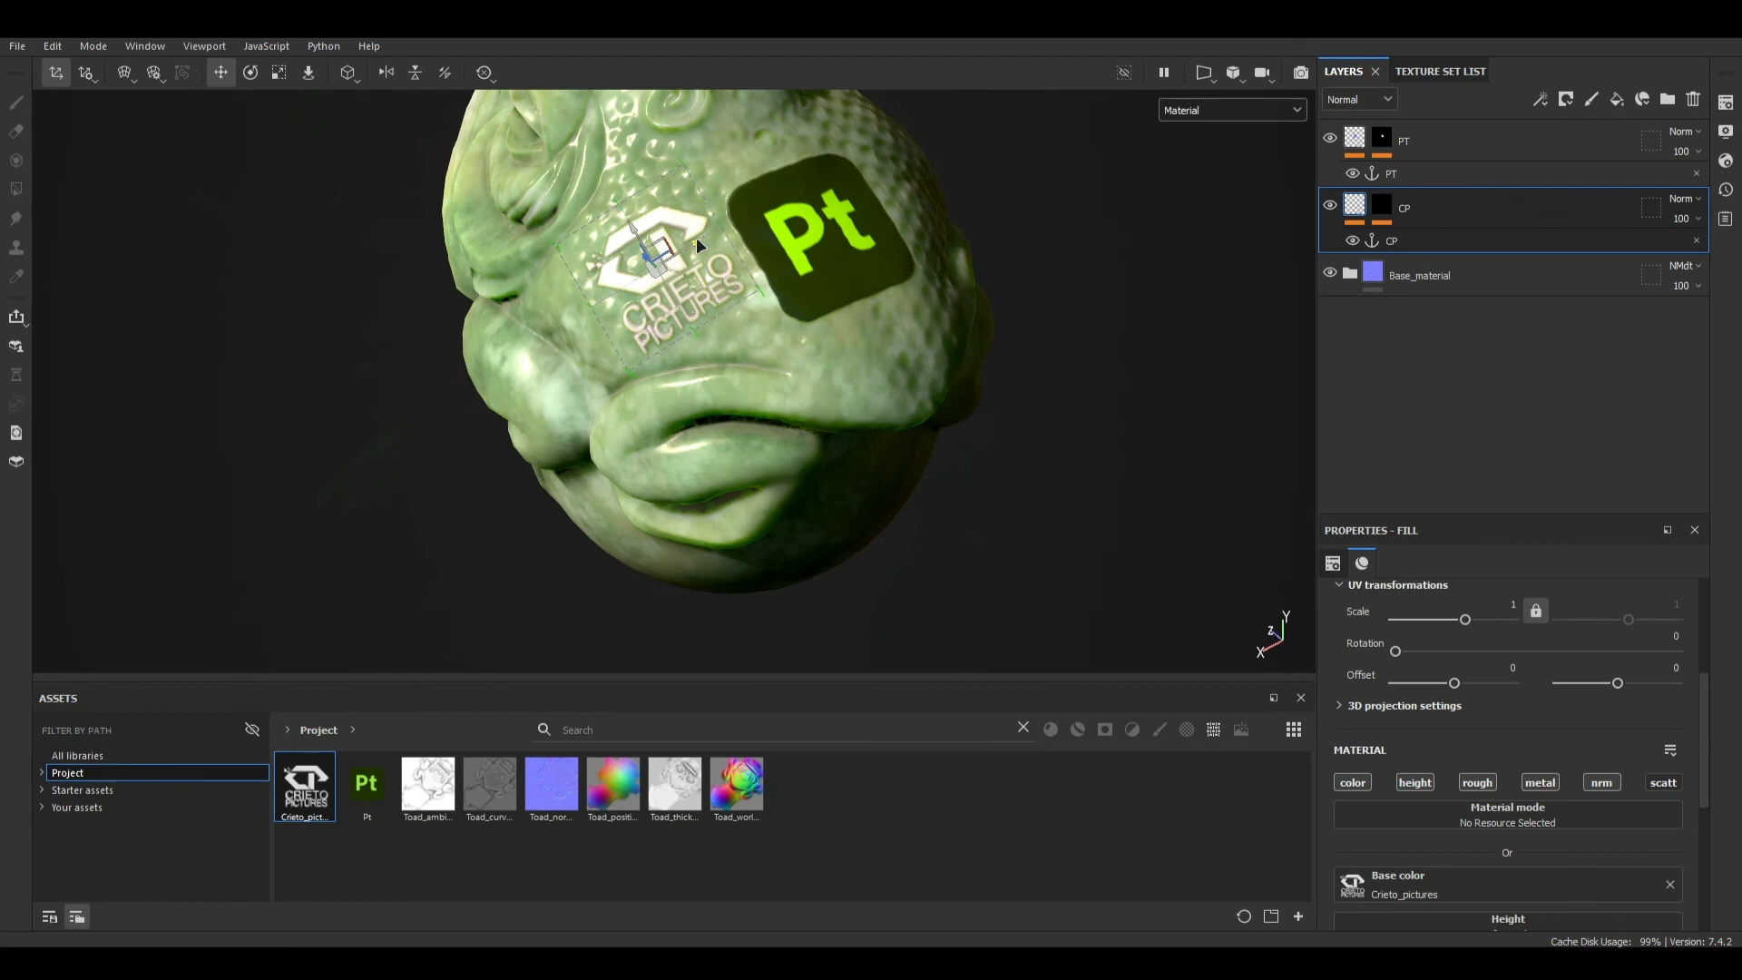
Step: Check both logos in the Roughness channel view, nudge the Crieto Pictures projection slightly, and return to the Material view
left_click(1257, 114)
left_click(1216, 234)
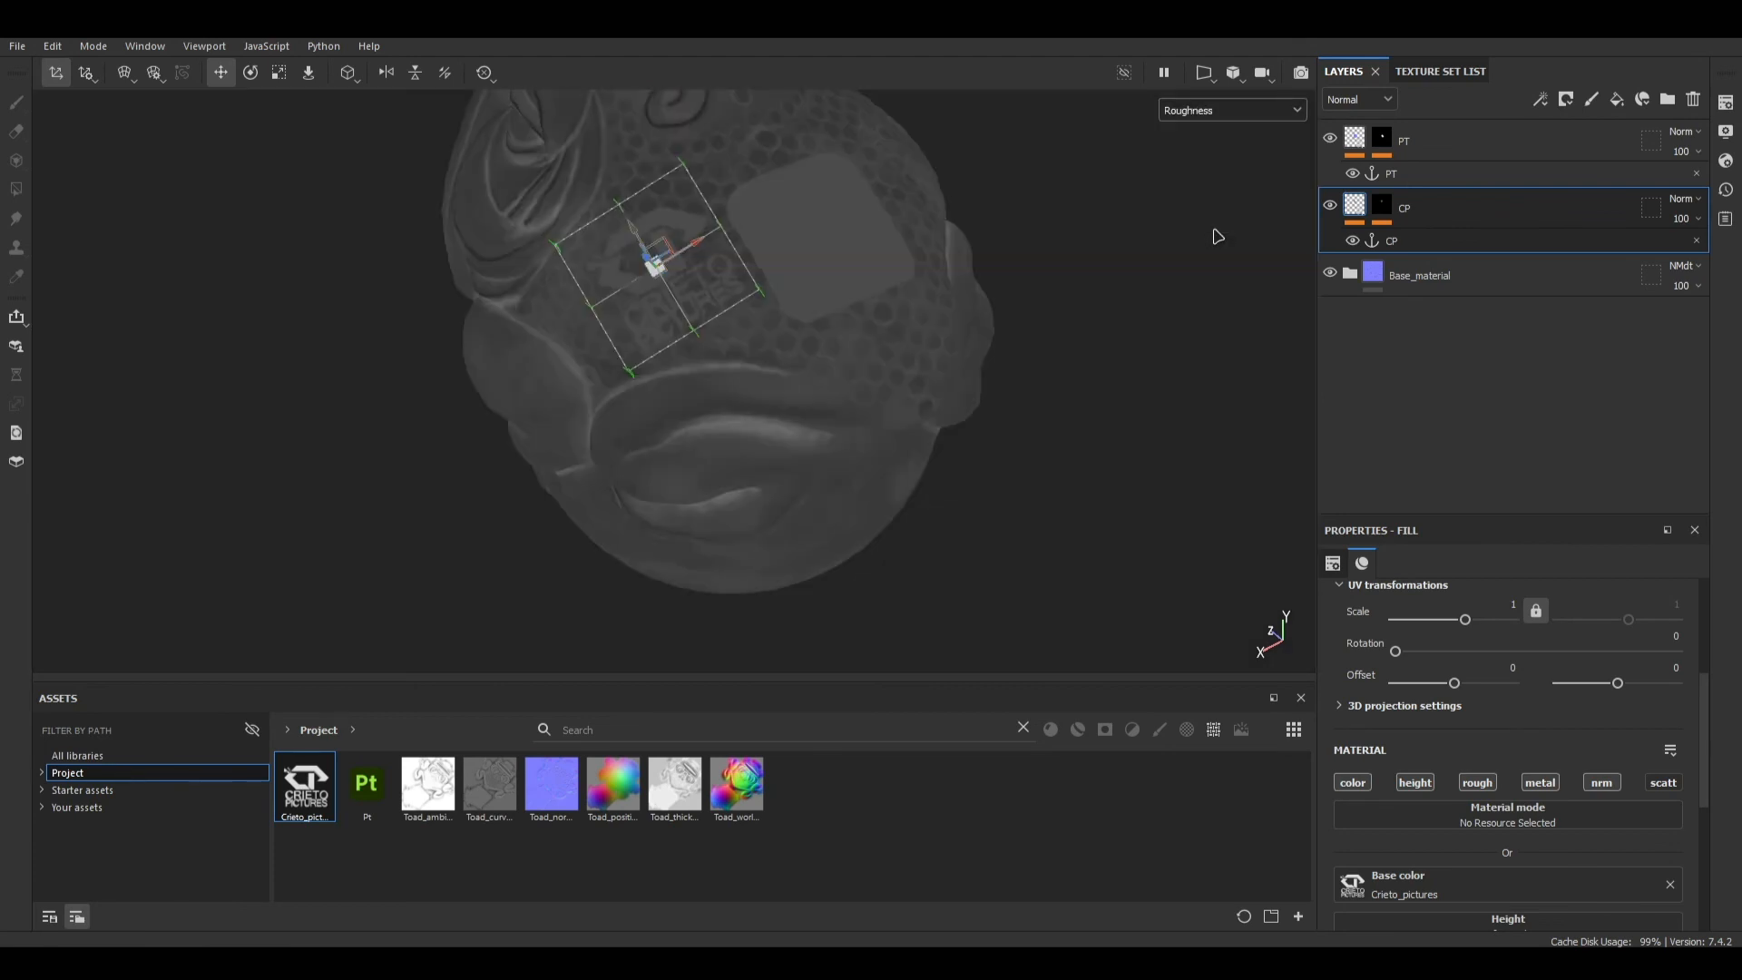
left_click_drag(663, 277, 657, 283)
left_click(1200, 112)
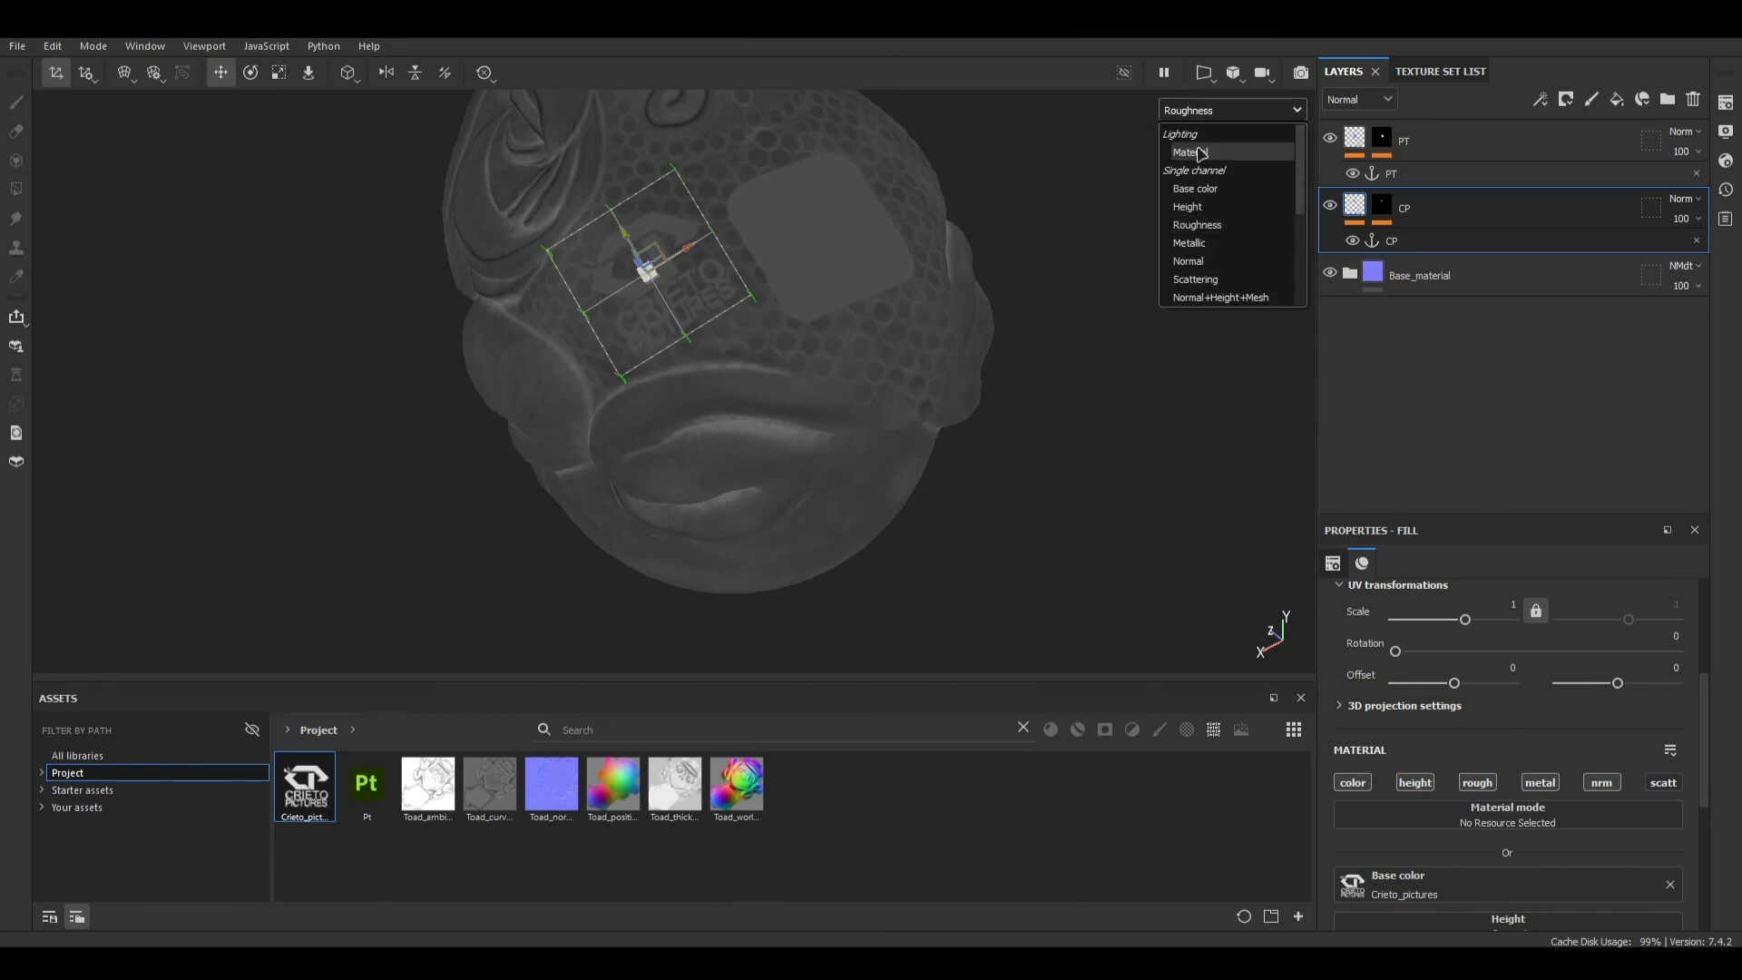
left_click(1198, 150)
right_click_drag(926, 310, 886, 326, "shift")
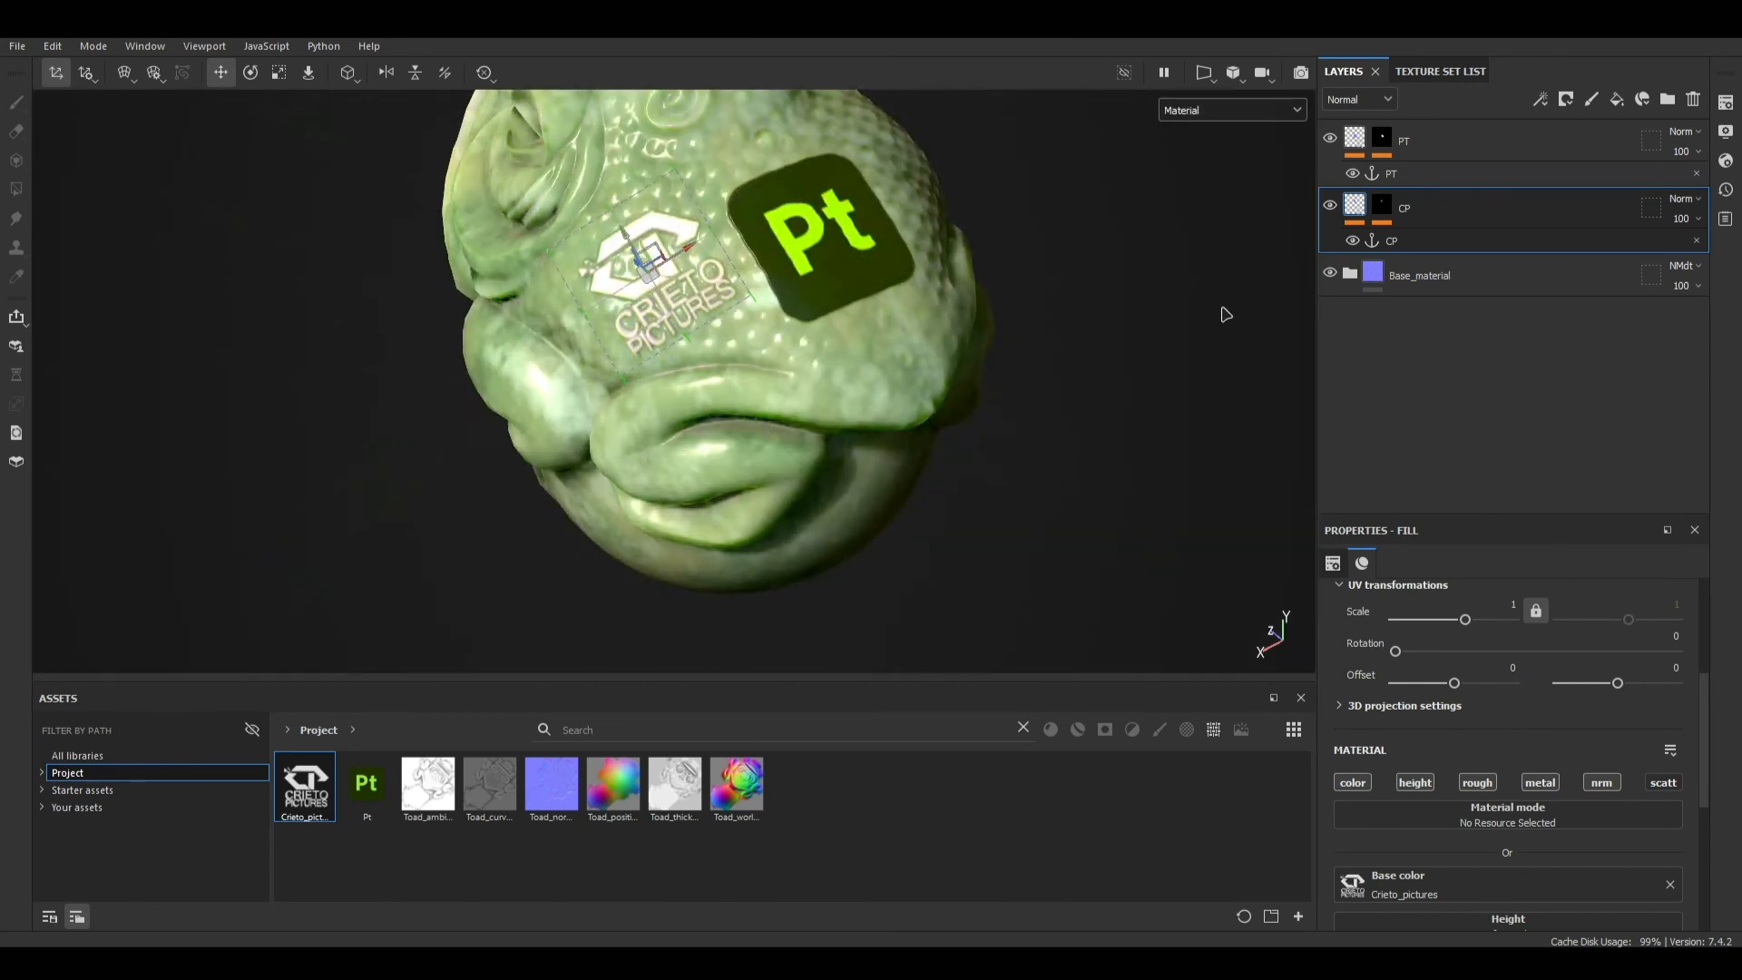